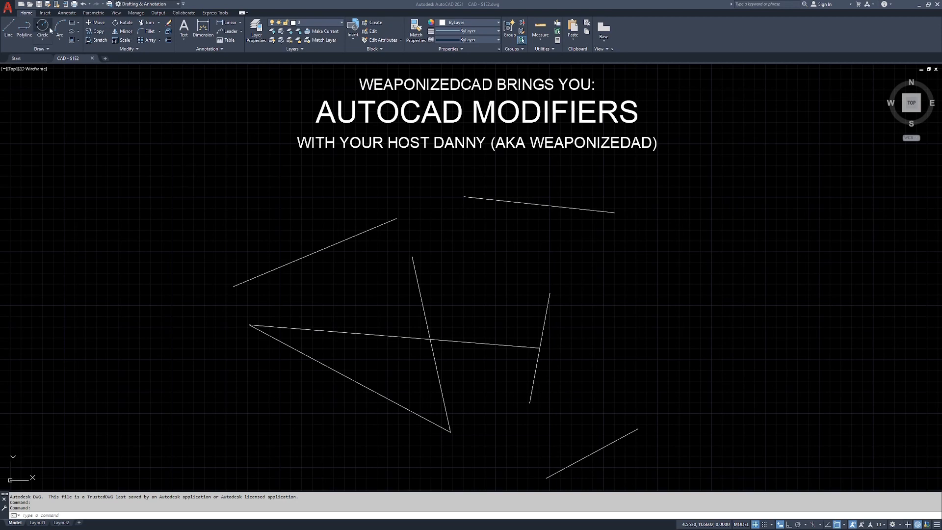
Move the upper-left line up and to the left by its midpoint grip, return it close to its original place and deselect it
{"action": "left_click", "coordinate": [28, 14]}
{"action": "left_click", "coordinate": [330, 228]}
{"action": "left_click", "coordinate": [305, 256]}
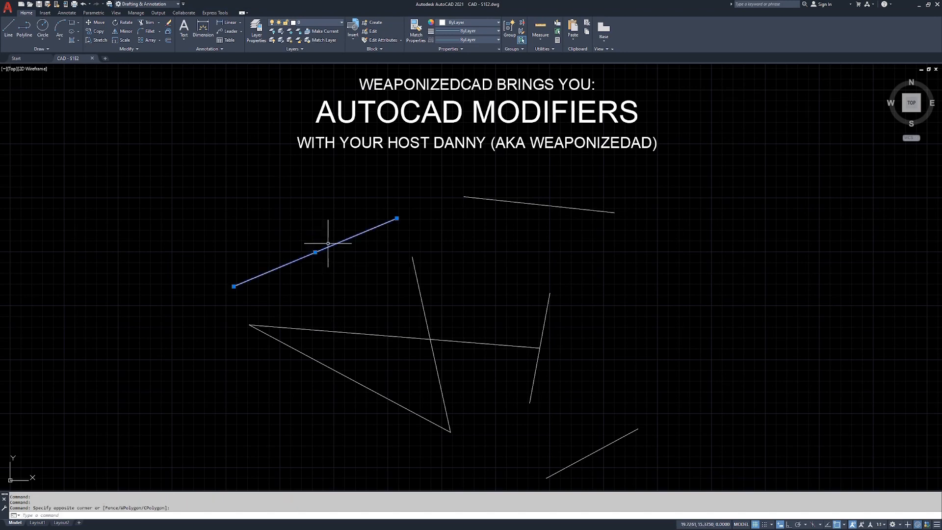
{"action": "left_click", "coordinate": [314, 253]}
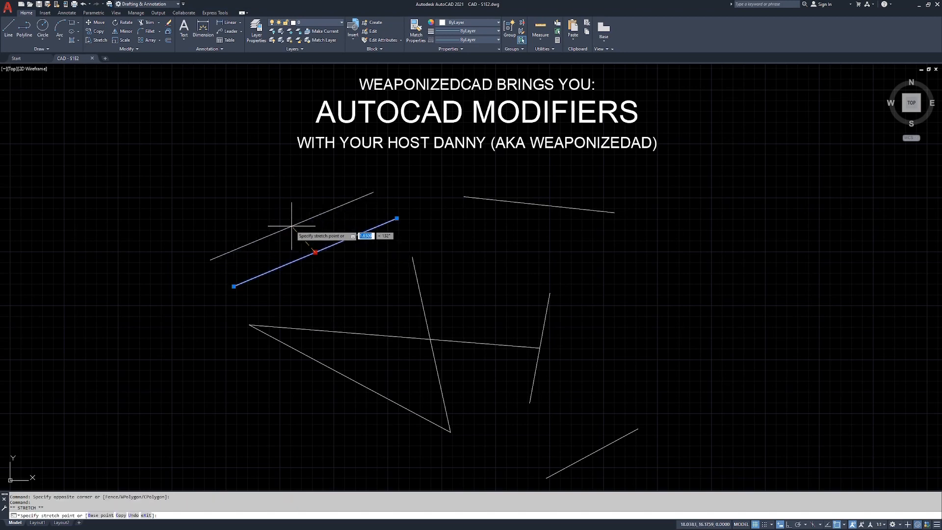
{"action": "left_click", "coordinate": [288, 222]}
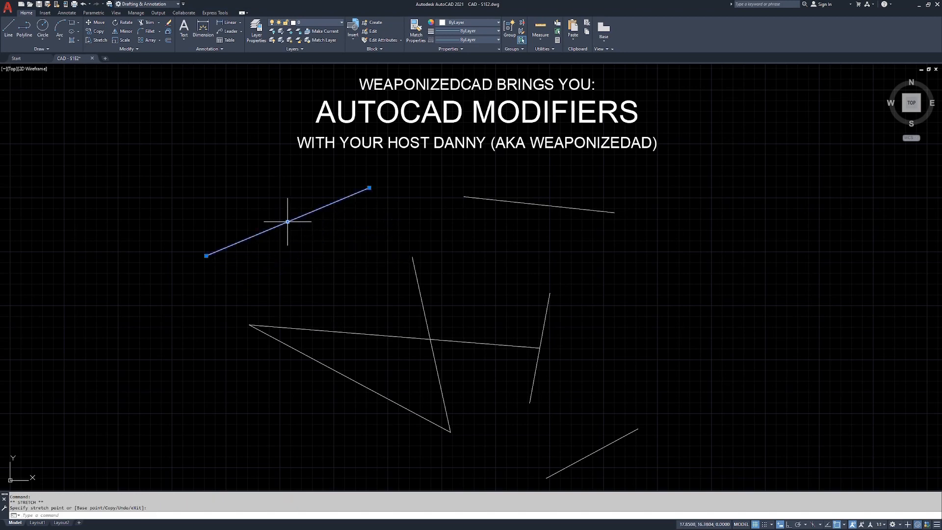
{"action": "left_click", "coordinate": [288, 221]}
{"action": "left_click", "coordinate": [317, 254]}
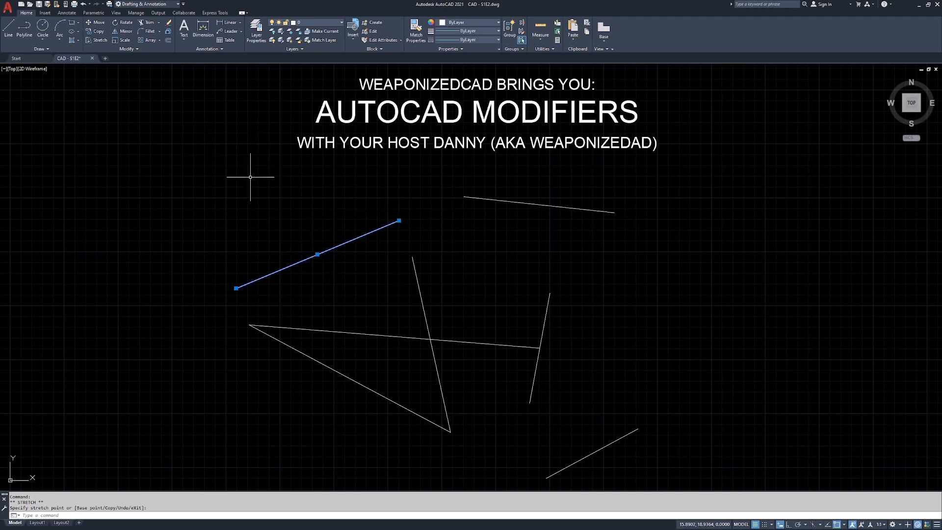
{"action": "key", "text": "Escape"}
{"action": "key", "text": "Escape"}
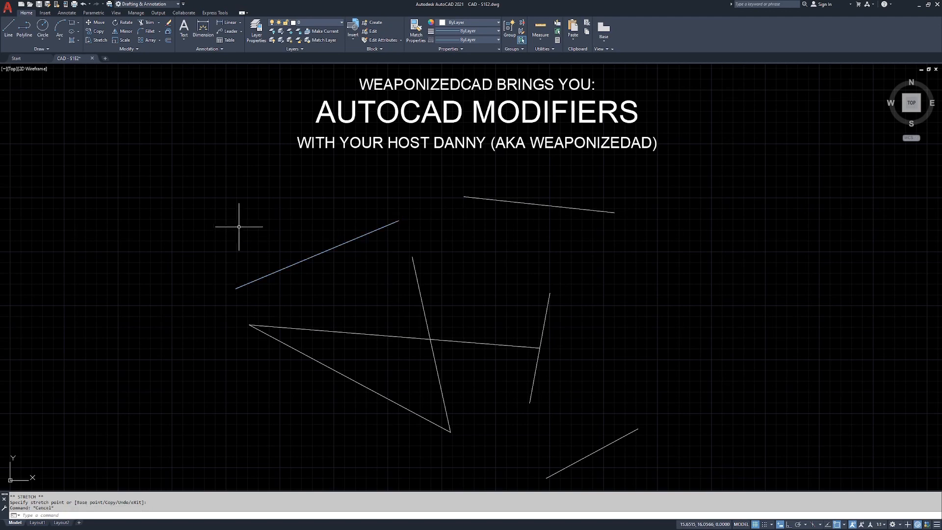
Start the Move command on all seven lines, with a base point in the empty space to their left
{"action": "left_click", "coordinate": [97, 22]}
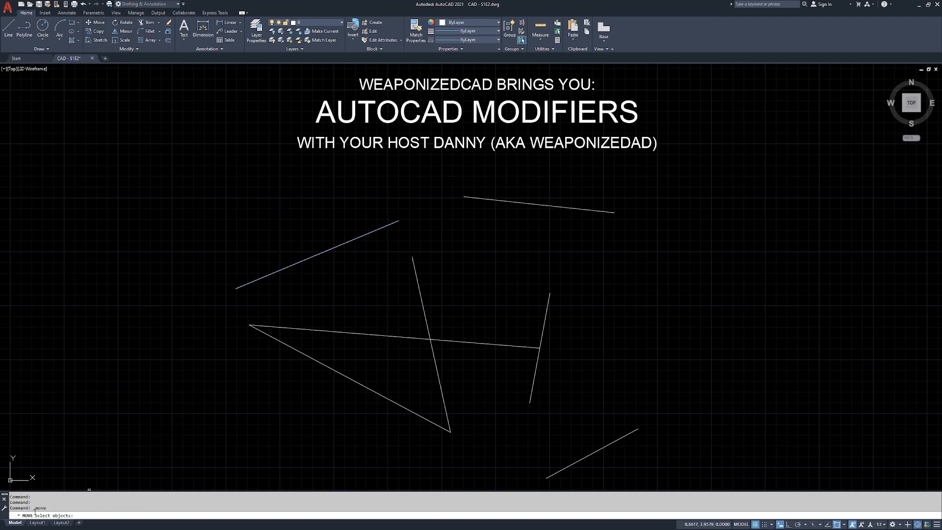
{"action": "left_click", "coordinate": [349, 218]}
{"action": "left_click", "coordinate": [295, 271]}
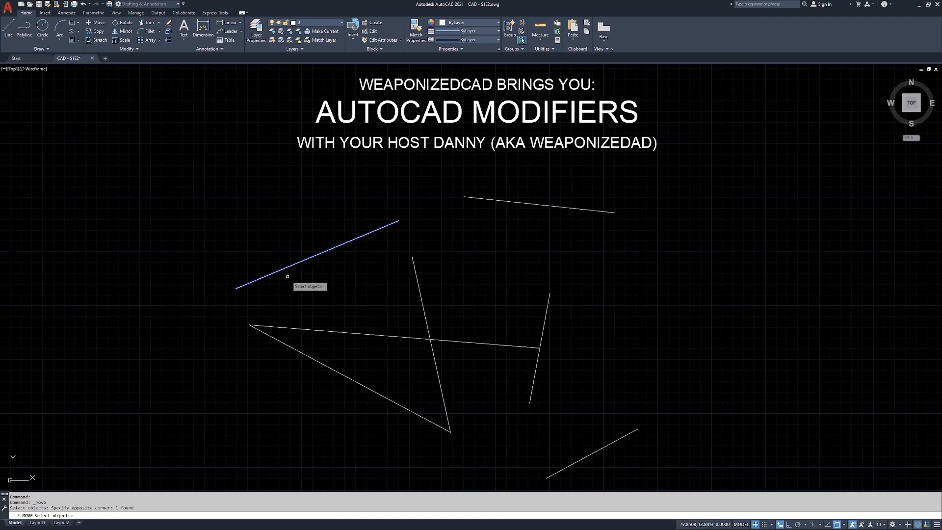
{"action": "left_click", "coordinate": [170, 164]}
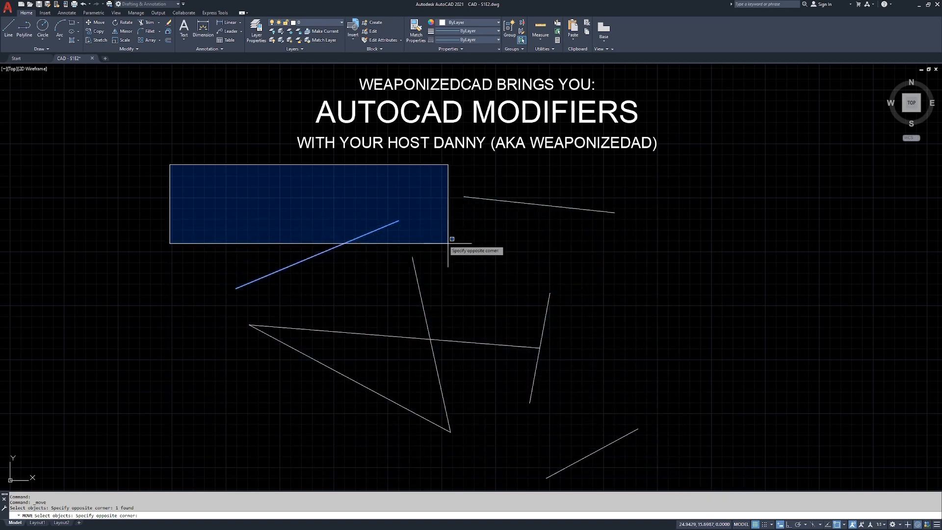
{"action": "left_click", "coordinate": [704, 483]}
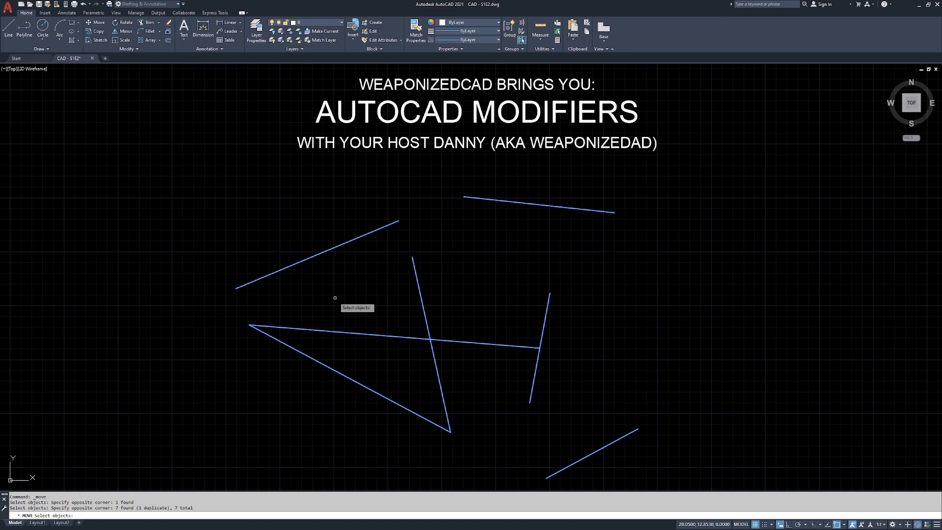
{"action": "key", "text": "Return"}
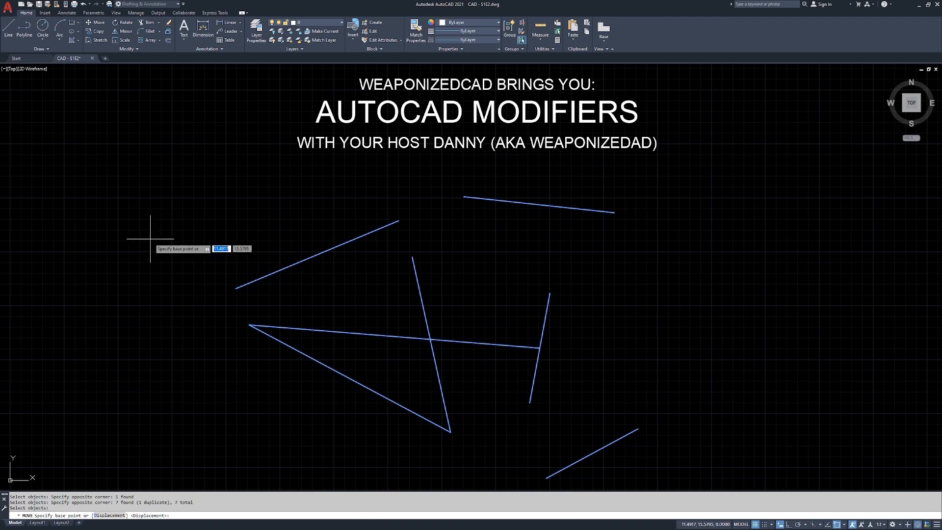
{"action": "left_click", "coordinate": [96, 221]}
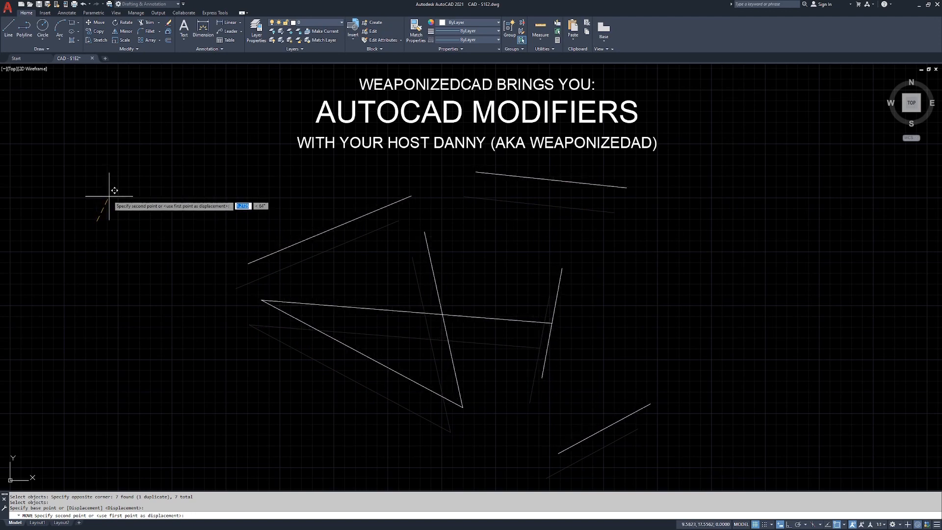
Preview the move with Ortho mode switched on and off, and lock the move angle at 45 degrees
{"action": "key", "text": "F8"}
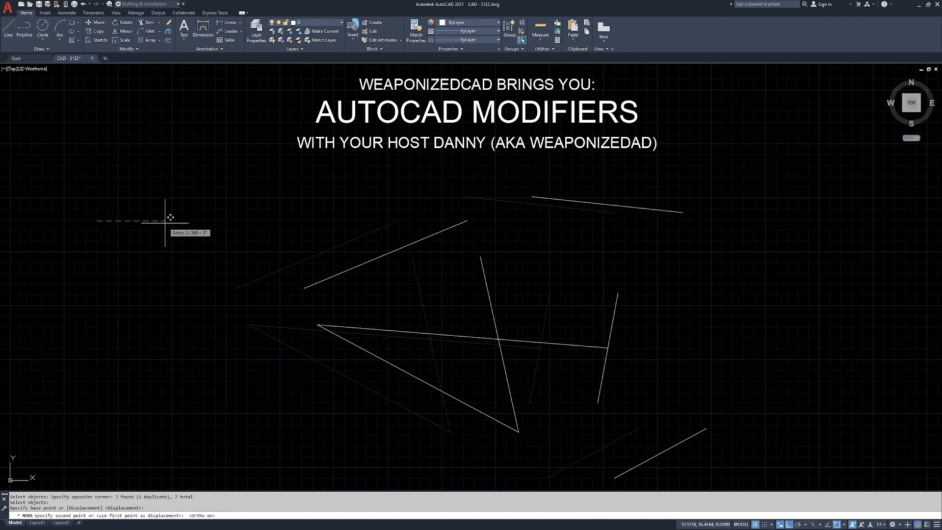
{"action": "key", "text": "F8"}
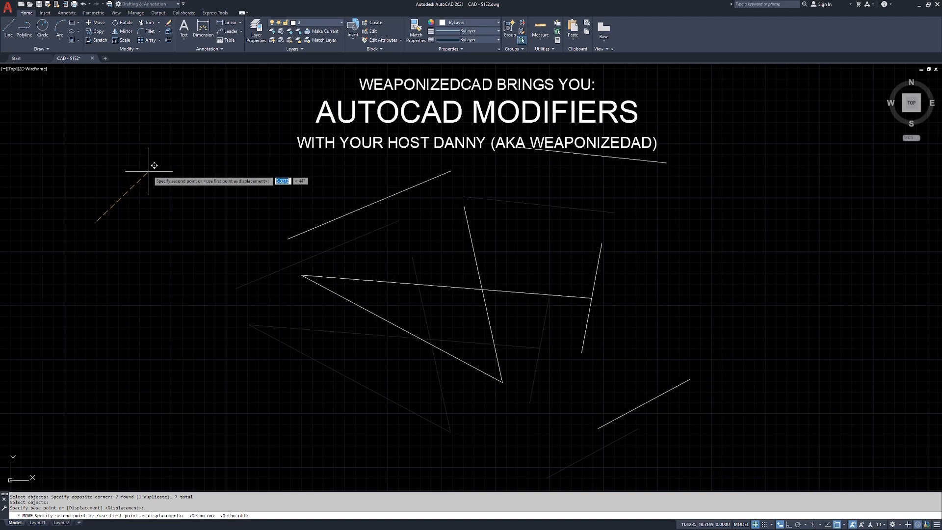
{"action": "key", "text": "Tab"}
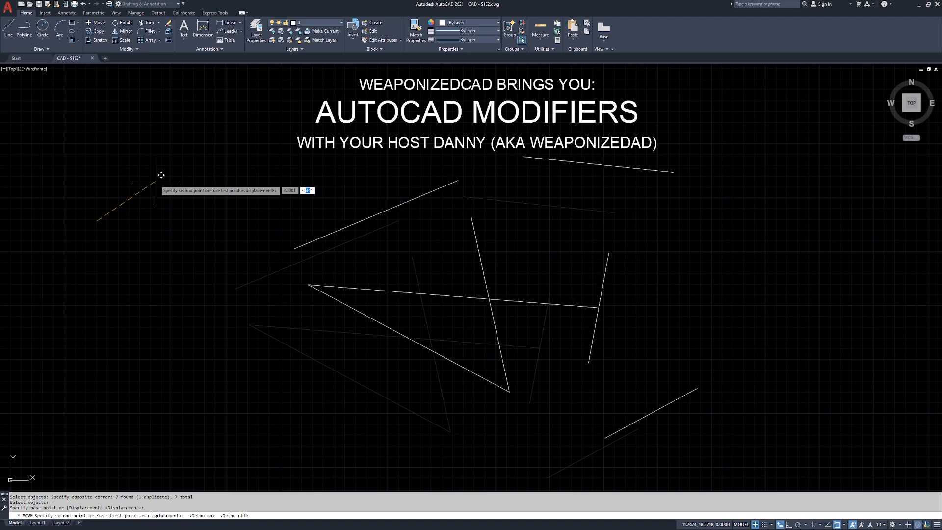
{"action": "key", "text": "Tab"}
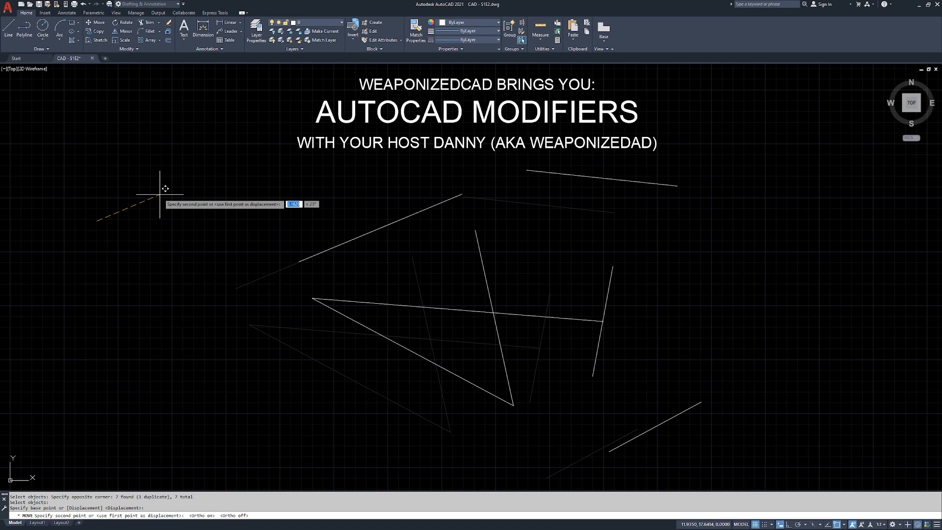
{"action": "key", "text": "Tab"}
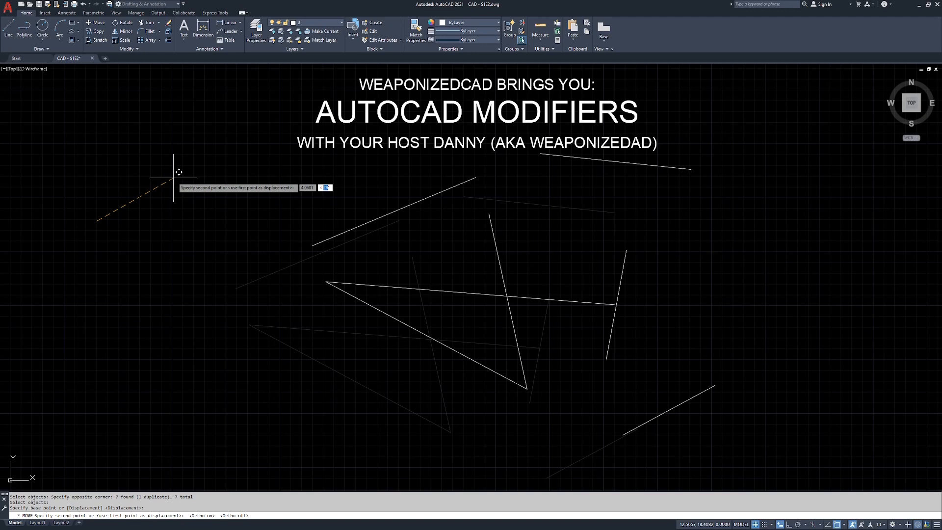
{"action": "type", "text": "45"}
{"action": "key", "text": "Tab"}
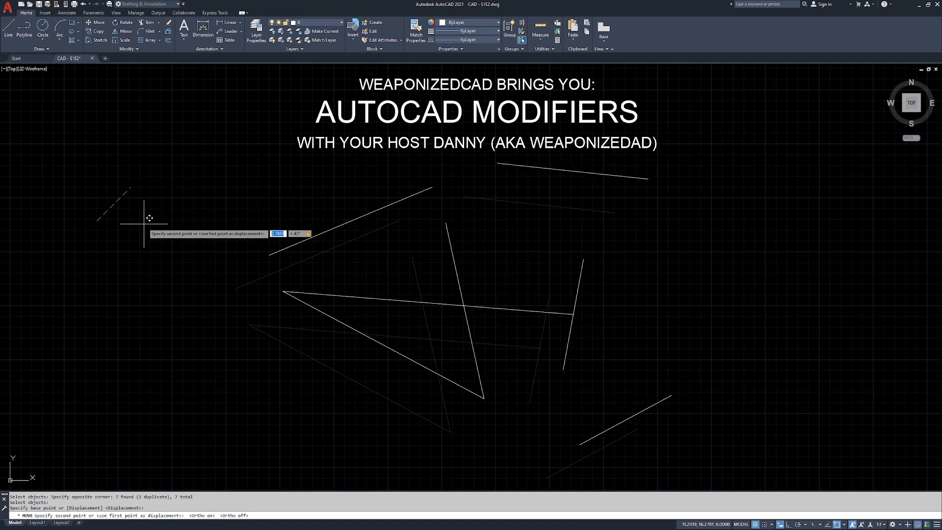
Complete the move of the seven lines with a distance of 1 at an angle of -25 degrees
{"action": "key", "text": "Tab"}
{"action": "type", "text": "25"}
{"action": "key", "text": "Tab"}
{"action": "type", "text": "-25"}
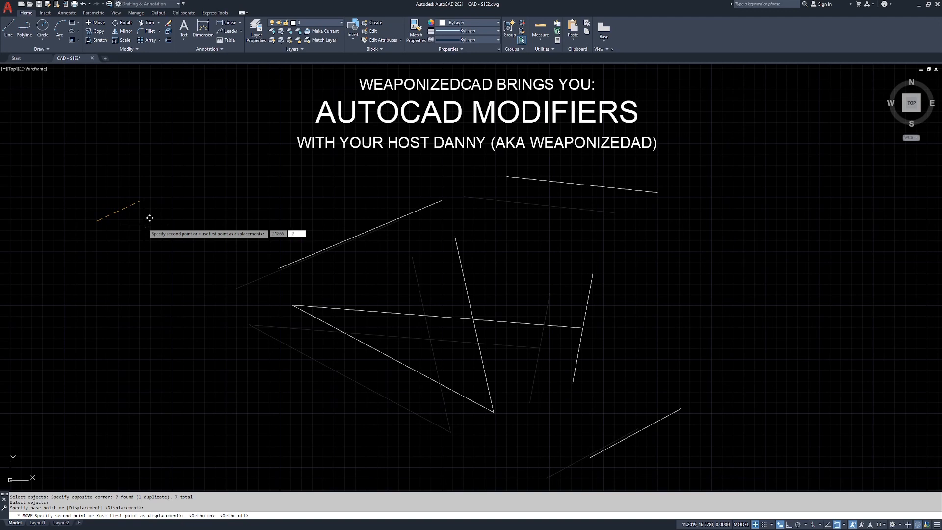
{"action": "key", "text": "Tab"}
{"action": "type", "text": "1"}
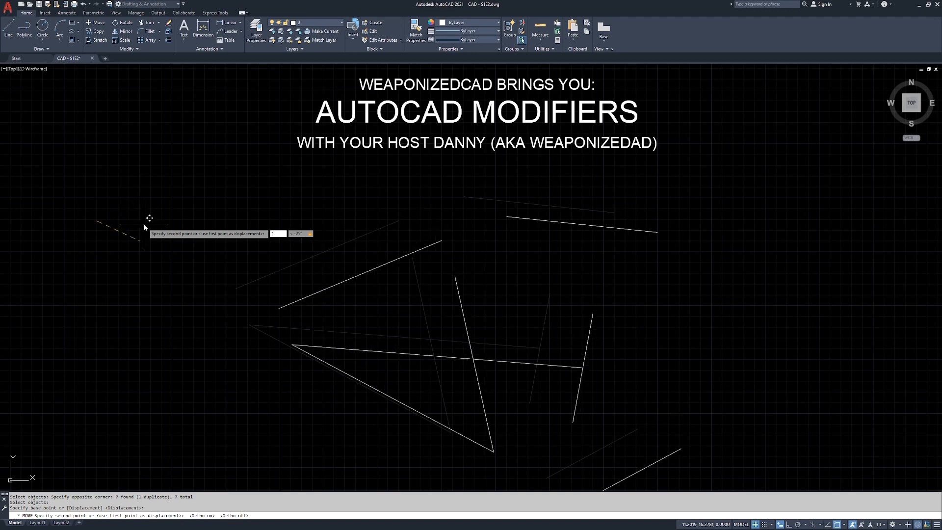
{"action": "key", "text": "Return"}
Move all seven lines freehand well to the right of the title text with the Move command
{"action": "mouse_move", "coordinate": [379, 289]}
{"action": "middle_mouse_down"}
{"action": "mouse_move", "coordinate": [346, 257]}
{"action": "mouse_move", "coordinate": [349, 244]}
{"action": "middle_mouse_up"}
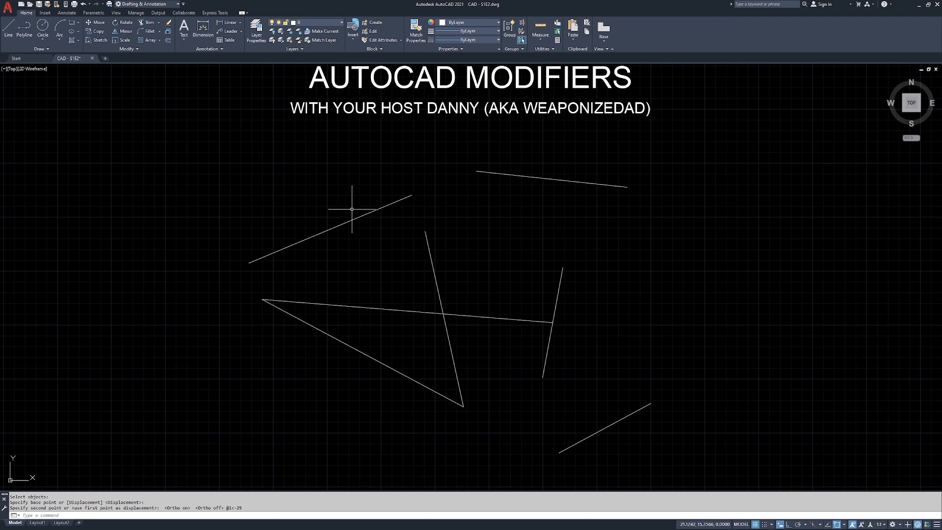
{"action": "middle_click_drag", "start_coordinate": [352, 209], "coordinate": [362, 208]}
{"action": "type", "text": "M"}
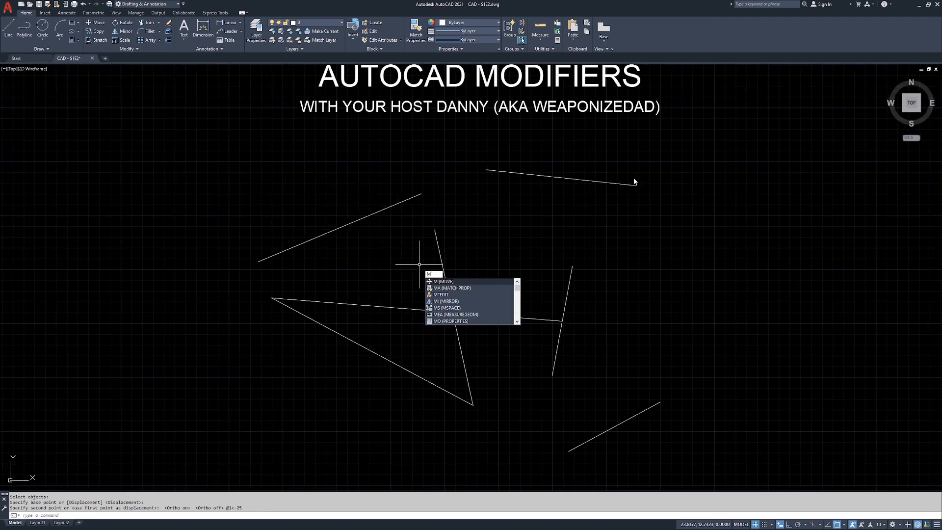
{"action": "left_click", "coordinate": [453, 283]}
{"action": "left_click", "coordinate": [720, 126]}
{"action": "left_click", "coordinate": [181, 479]}
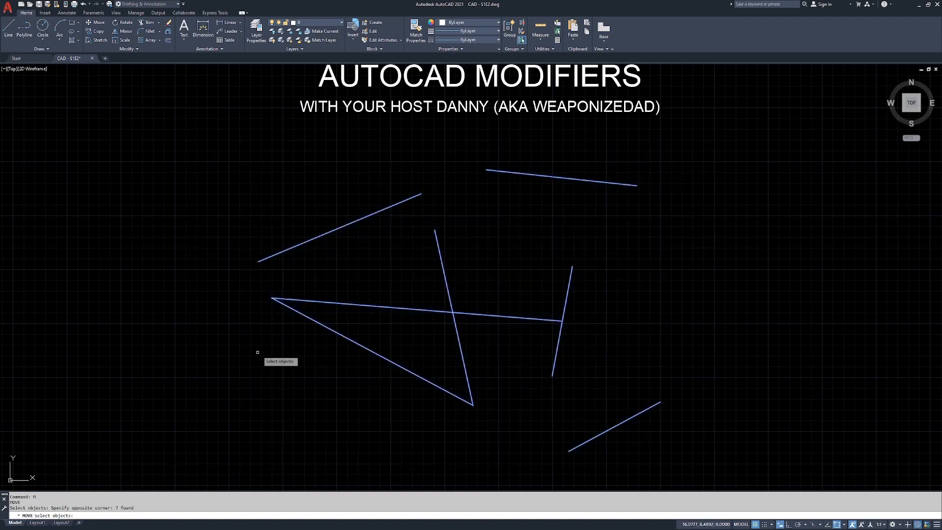
{"action": "key", "text": "Return"}
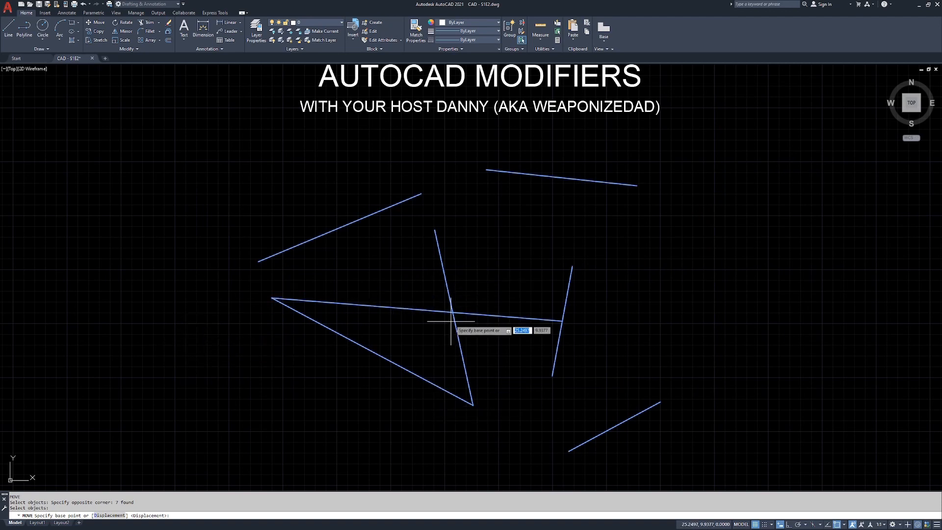
{"action": "scroll", "coordinate": [427, 263], "scroll_direction": "down", "scroll_amount": 2}
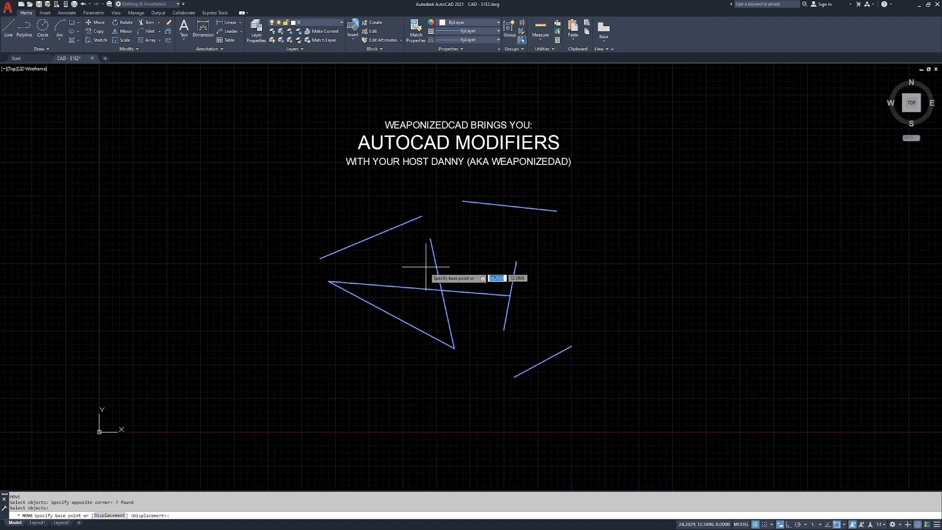
{"action": "left_click", "coordinate": [189, 358]}
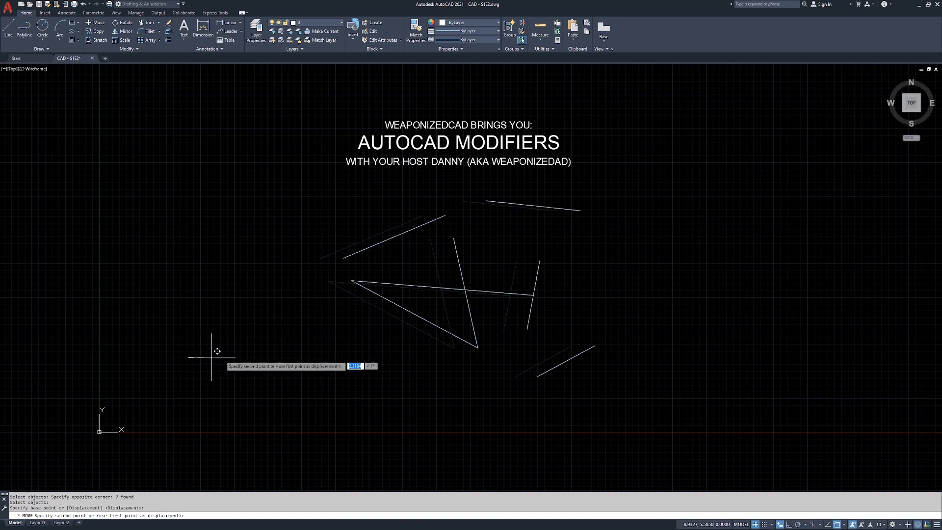
{"action": "left_click", "coordinate": [538, 307]}
{"action": "middle_click_drag", "start_coordinate": [766, 265], "coordinate": [388, 307]}
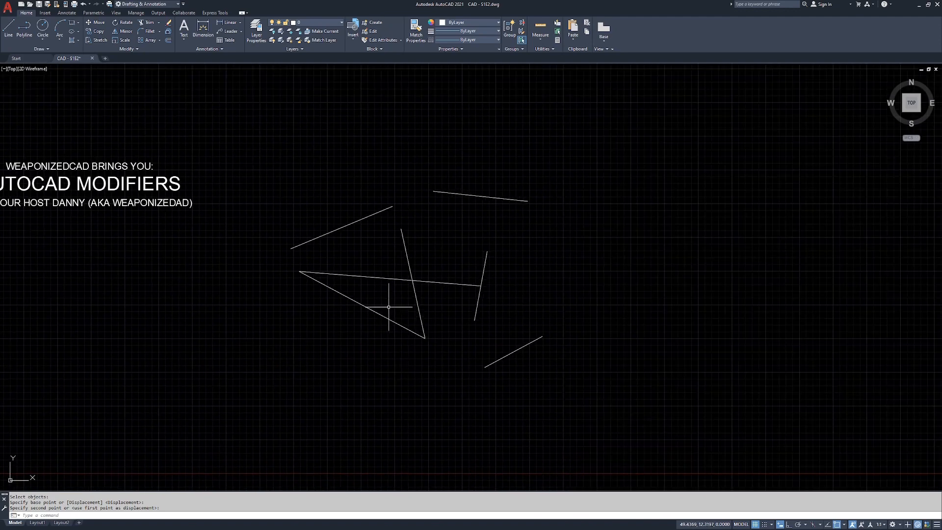
{"action": "scroll", "coordinate": [423, 284], "scroll_direction": "up", "scroll_amount": 4}
{"action": "scroll", "coordinate": [420, 278], "scroll_direction": "down", "scroll_amount": 2}
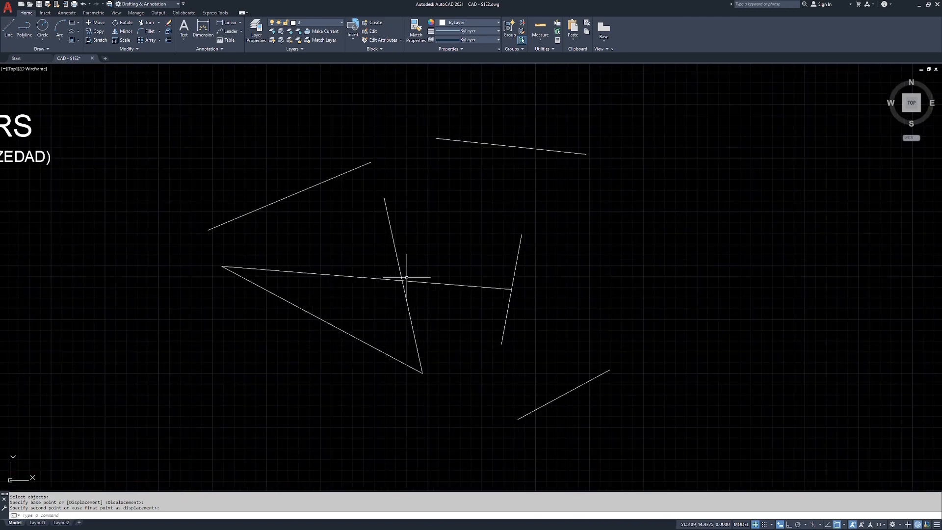
{"action": "scroll", "coordinate": [431, 277], "scroll_direction": "up", "scroll_amount": 2}
{"action": "scroll", "coordinate": [430, 277], "scroll_direction": "down", "scroll_amount": 4}
{"action": "scroll", "coordinate": [425, 279], "scroll_direction": "up", "scroll_amount": 2}
{"action": "middle_click_drag", "start_coordinate": [425, 279], "coordinate": [475, 284]}
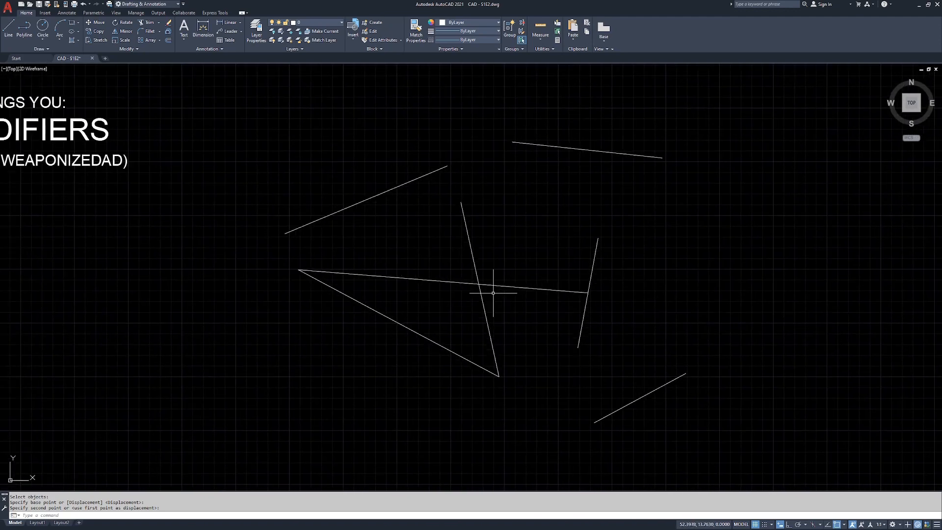
Undo the recent view changes and the freehand move of the seven lines to the right
{"action": "type", "text": "u"}
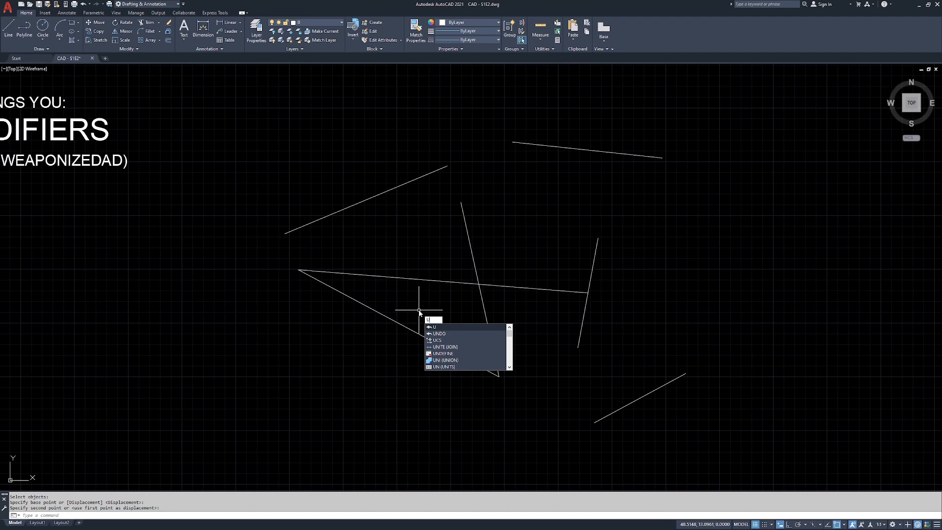
{"action": "key", "text": "Return"}
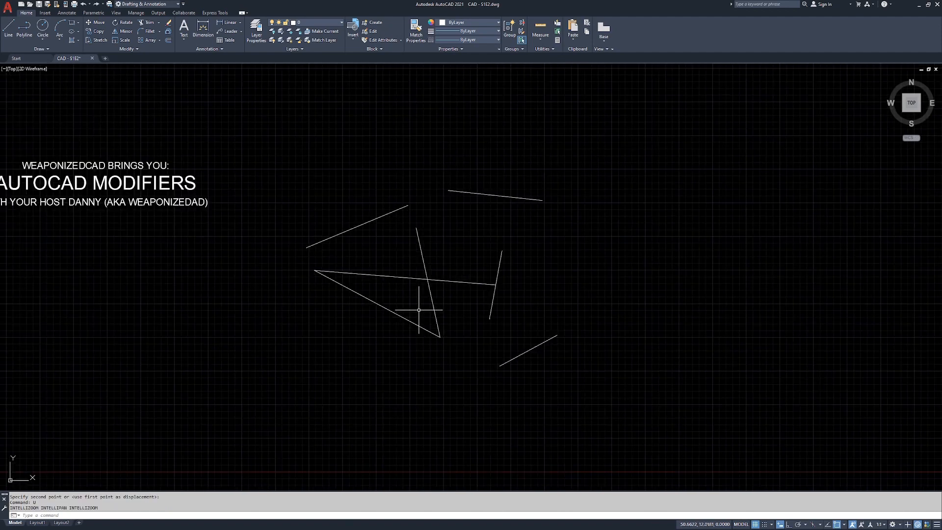
{"action": "type", "text": "u"}
{"action": "key", "text": "Return"}
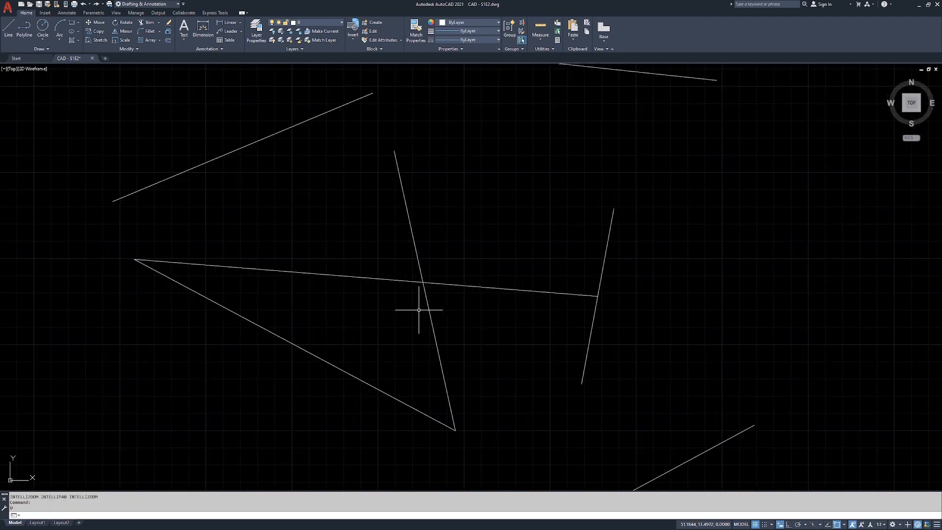
{"action": "type", "text": "u"}
{"action": "key", "text": "Return"}
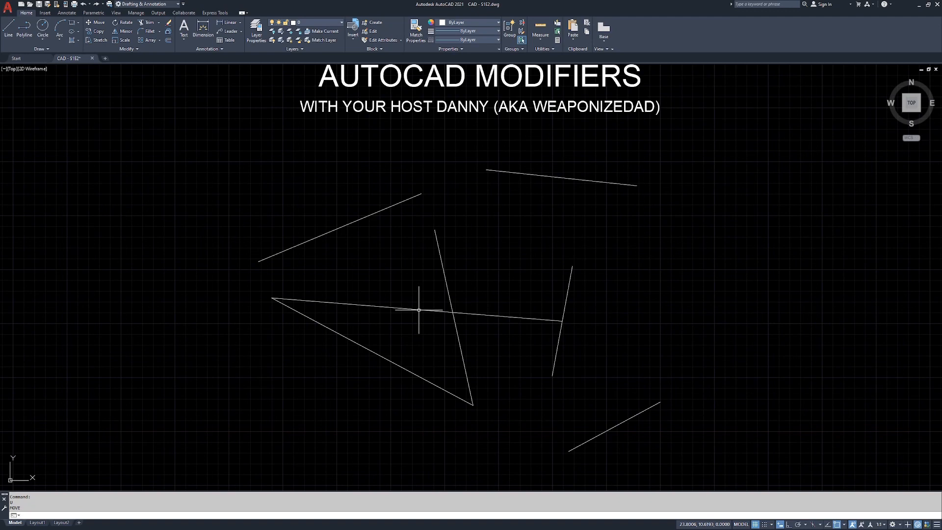
Undo the earlier move of the seven lines by a distance of 1 at -25 degrees
{"action": "scroll", "coordinate": [471, 251], "scroll_direction": "down", "scroll_amount": 2}
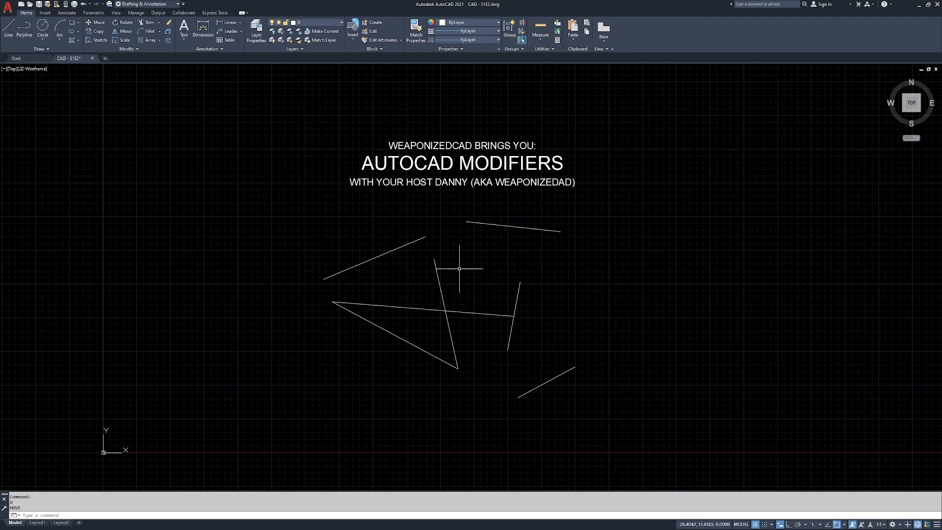
{"action": "scroll", "coordinate": [456, 269], "scroll_direction": "up", "scroll_amount": 2}
{"action": "key", "text": "ctrl+z"}
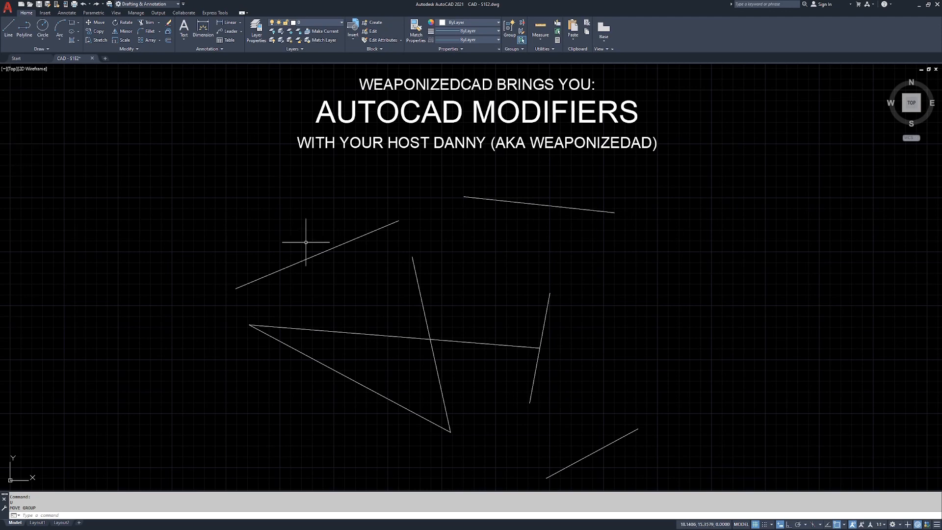
{"action": "middle_click_drag", "start_coordinate": [375, 263], "coordinate": [376, 248]}
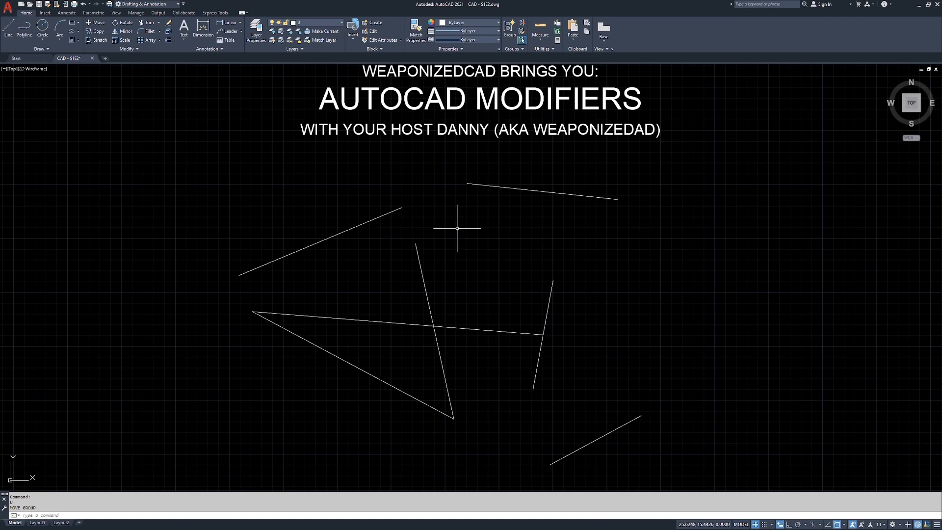
{"action": "left_click", "coordinate": [123, 23]}
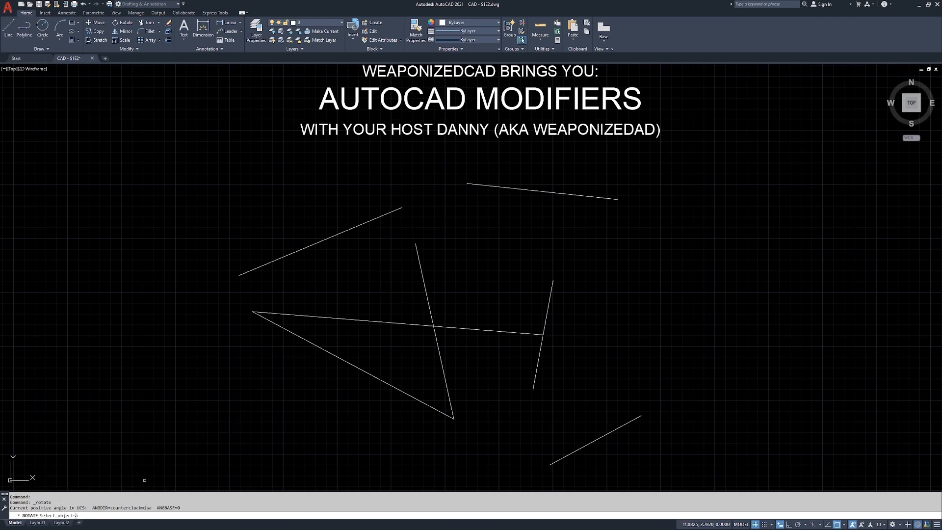
{"action": "middle_click_drag", "start_coordinate": [628, 428], "coordinate": [531, 323]}
{"action": "left_click", "coordinate": [556, 316]}
{"action": "left_click", "coordinate": [459, 388]}
{"action": "key", "text": "Return"}
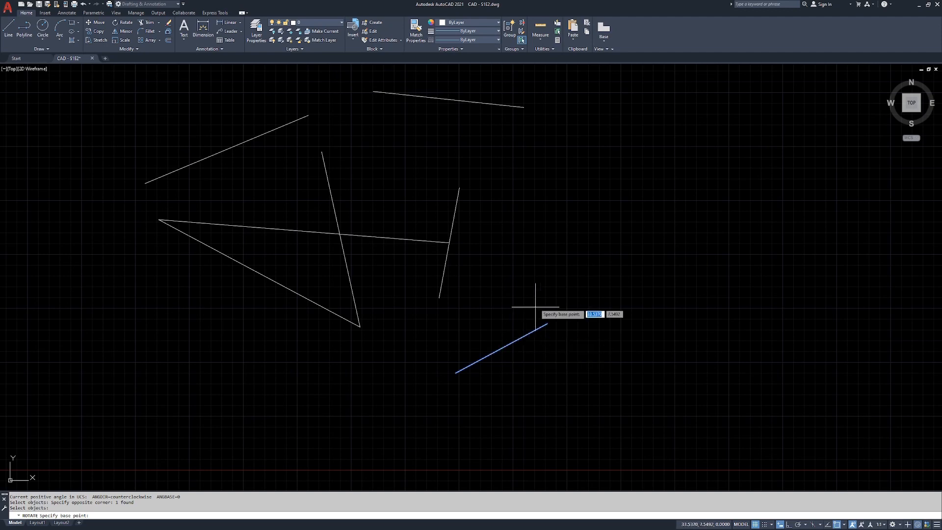
{"action": "left_click", "coordinate": [502, 347]}
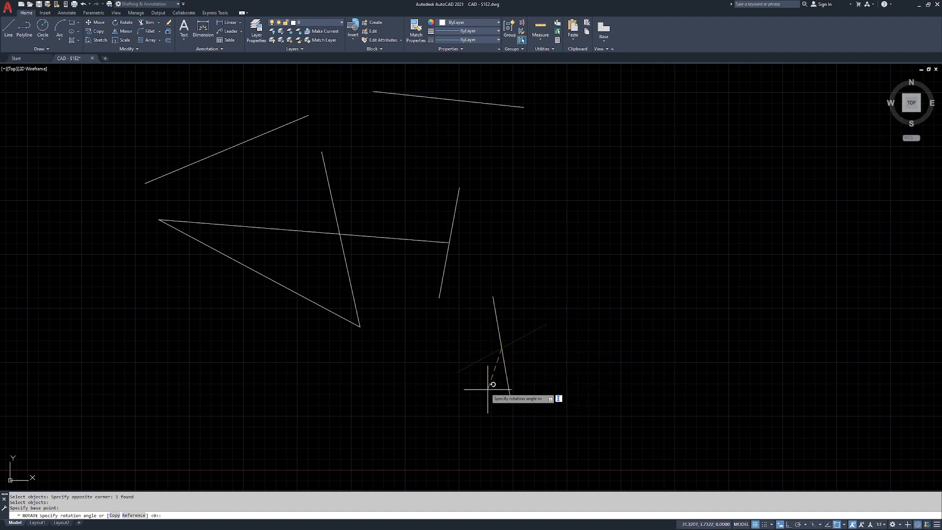
{"action": "key", "text": "Return"}
{"action": "type", "text": "ro"}
{"action": "key", "text": "Escape"}
{"action": "key", "text": "Escape"}
{"action": "key", "text": "Escape"}
Rotate the short slanted line below the others by 25 degrees about a base point just beside its lower right side
{"action": "type", "text": "ro"}
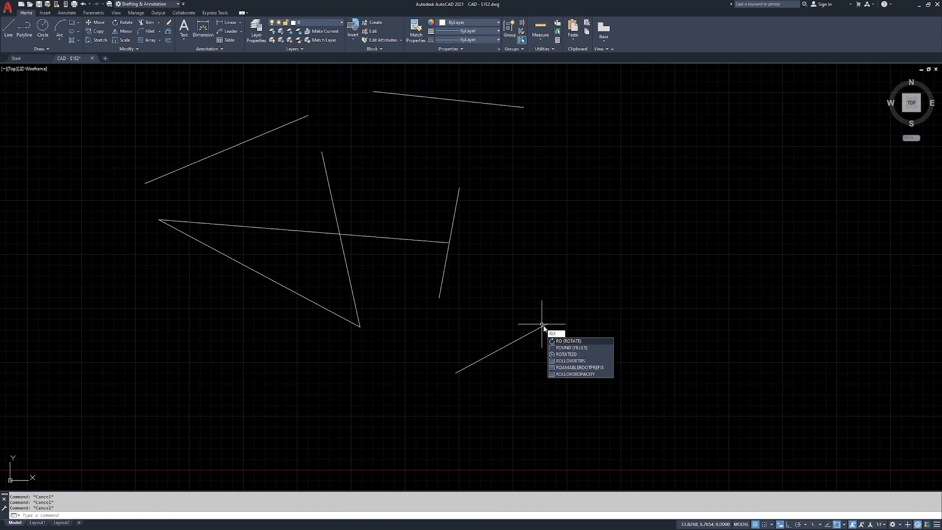
{"action": "key", "text": "Return"}
{"action": "left_click", "coordinate": [511, 341]}
{"action": "left_click", "coordinate": [511, 345]}
{"action": "key", "text": "Return"}
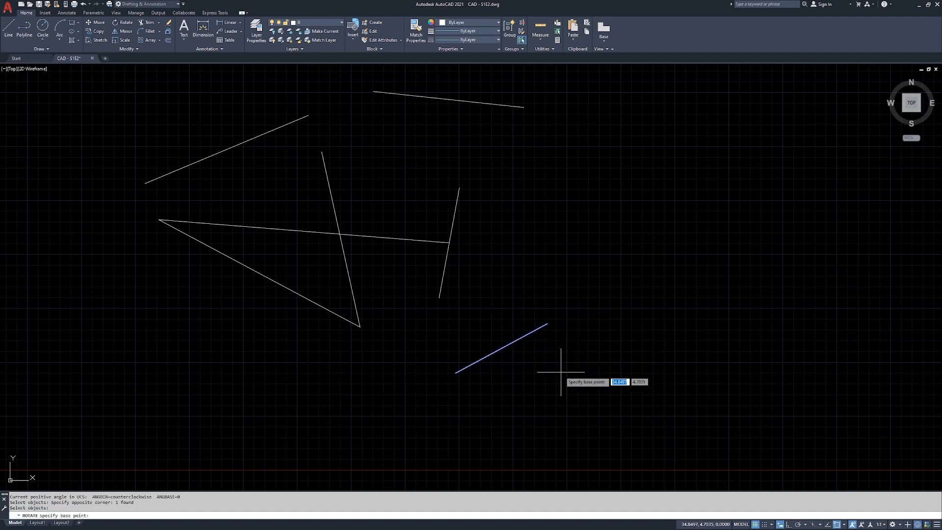
{"action": "left_click", "coordinate": [535, 385]}
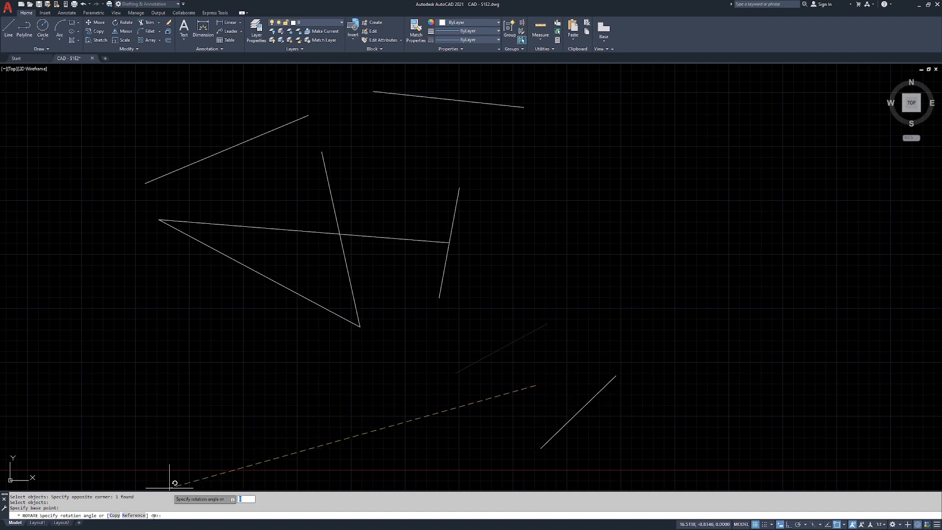
{"action": "left_click", "coordinate": [155, 516]}
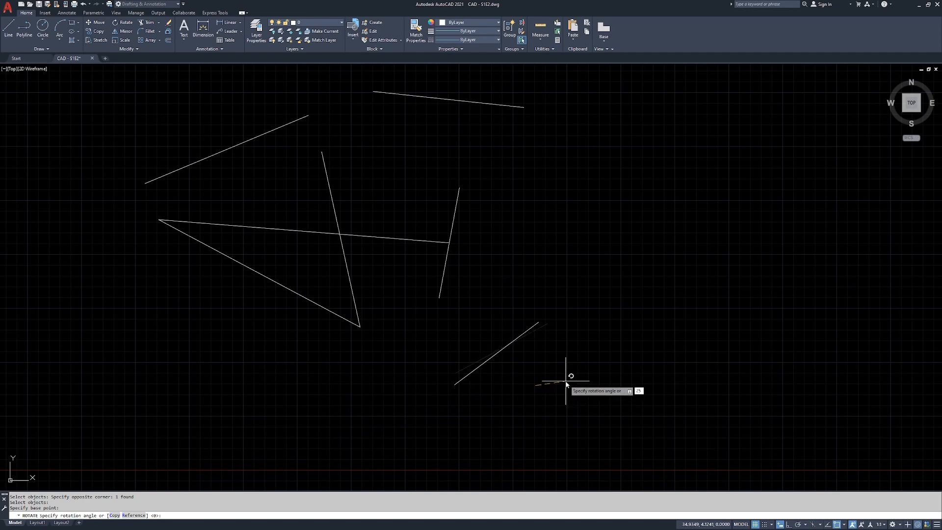
{"action": "key", "text": "Return"}
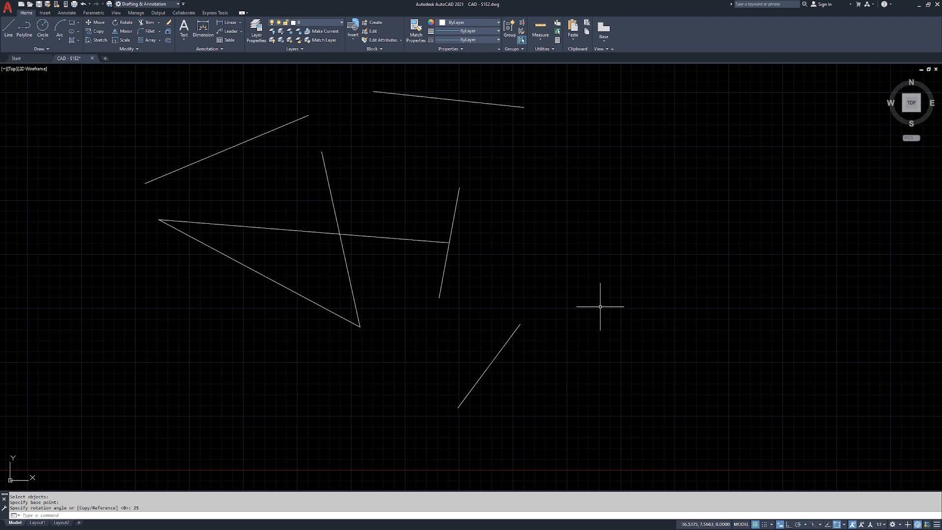
Draw a horizontal line with Ortho on in the empty space to the right of the existing lines
{"action": "type", "text": "l"}
{"action": "key", "text": "Return"}
{"action": "left_click", "coordinate": [585, 268]}
{"action": "key", "text": "F8"}
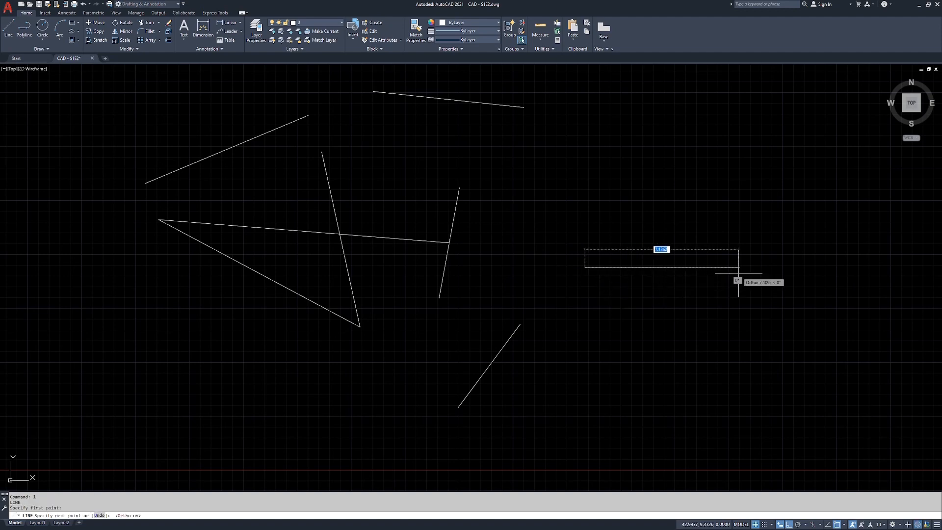
{"action": "left_click", "coordinate": [749, 290]}
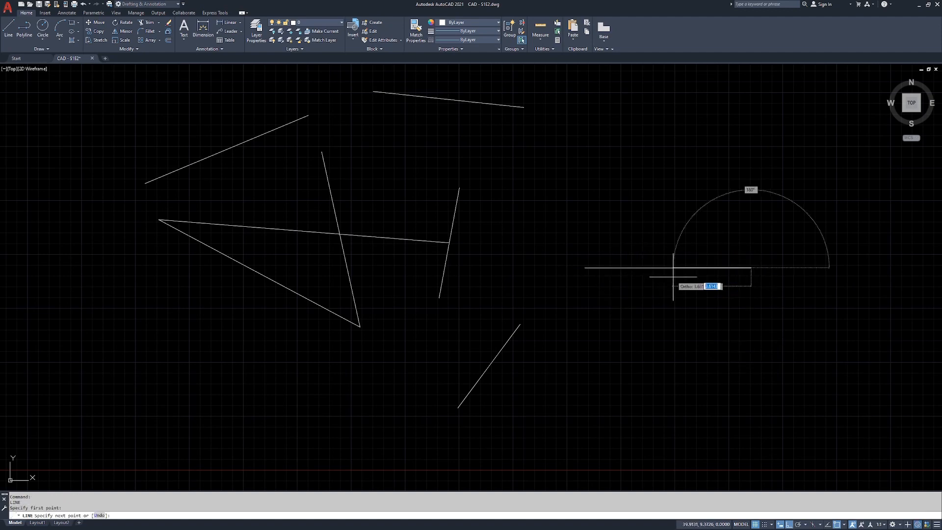
{"action": "key", "text": "Return"}
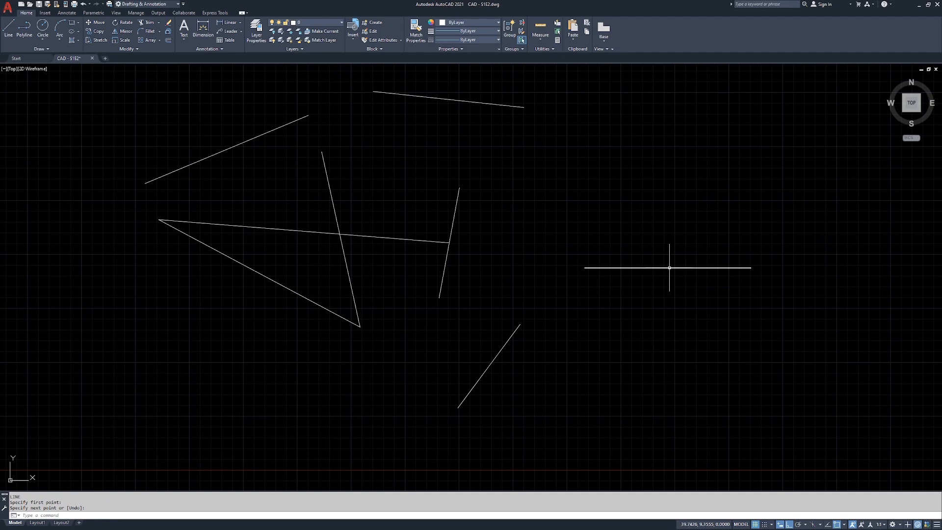
Draw a vertical line upward from the midpoint of the new horizontal line
{"action": "type", "text": "l"}
{"action": "key", "text": "Return"}
{"action": "left_click", "coordinate": [668, 268]}
{"action": "left_click", "coordinate": [675, 167]}
{"action": "key", "text": "Return"}
Stretch the vertical line's lower end straight down past the horizontal line so that the two lines form a cross
{"action": "left_click", "coordinate": [673, 248]}
{"action": "left_click", "coordinate": [652, 258]}
{"action": "left_click", "coordinate": [668, 268]}
{"action": "left_click", "coordinate": [692, 368]}
{"action": "key", "text": "Escape"}
{"action": "key", "text": "Escape"}
{"action": "left_click", "coordinate": [761, 256]}
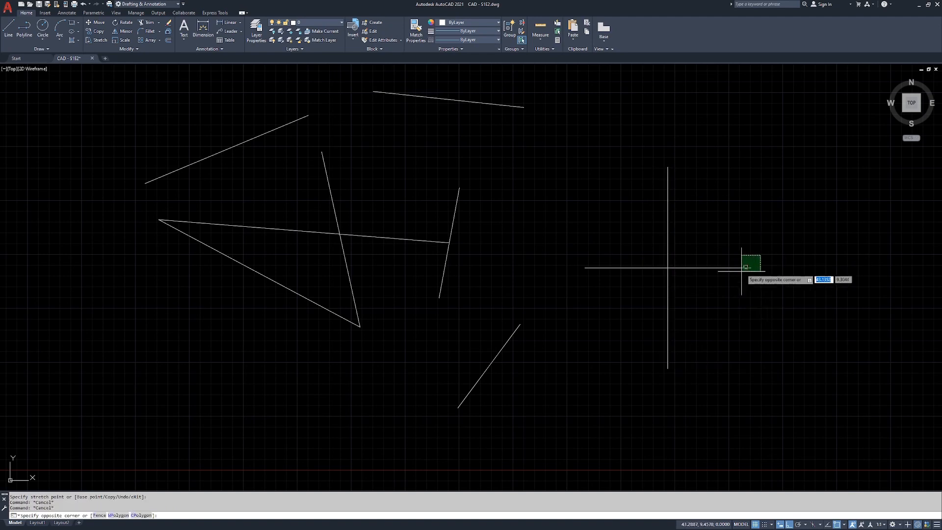
{"action": "key", "text": "Escape"}
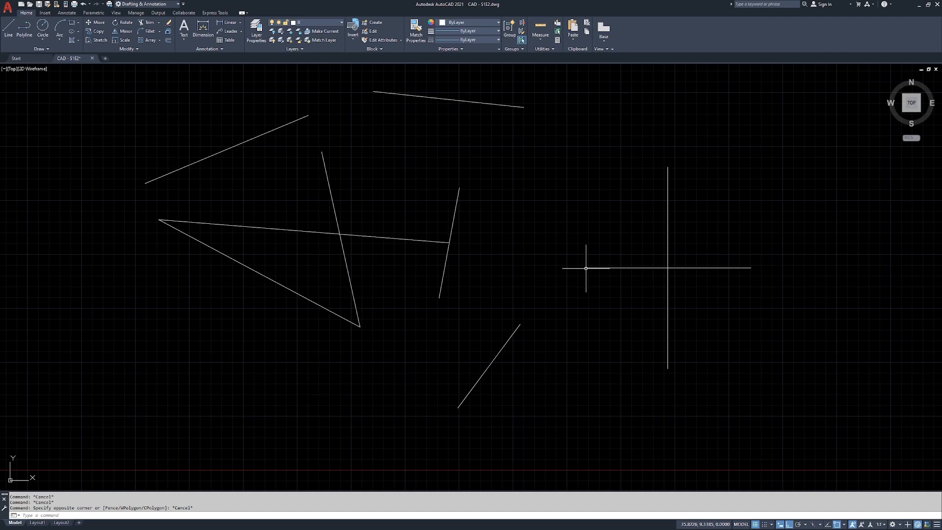
Rotate the horizontal line of the cross by 25 degrees about its intersection with the vertical line
{"action": "key", "text": "ctrl"}
{"action": "key", "text": "ctrl"}
{"action": "key", "text": "ctrl"}
{"action": "key", "text": "ctrl"}
{"action": "type", "text": "ro"}
{"action": "key", "text": "Return"}
{"action": "left_click", "coordinate": [683, 268]}
{"action": "key", "text": "Return"}
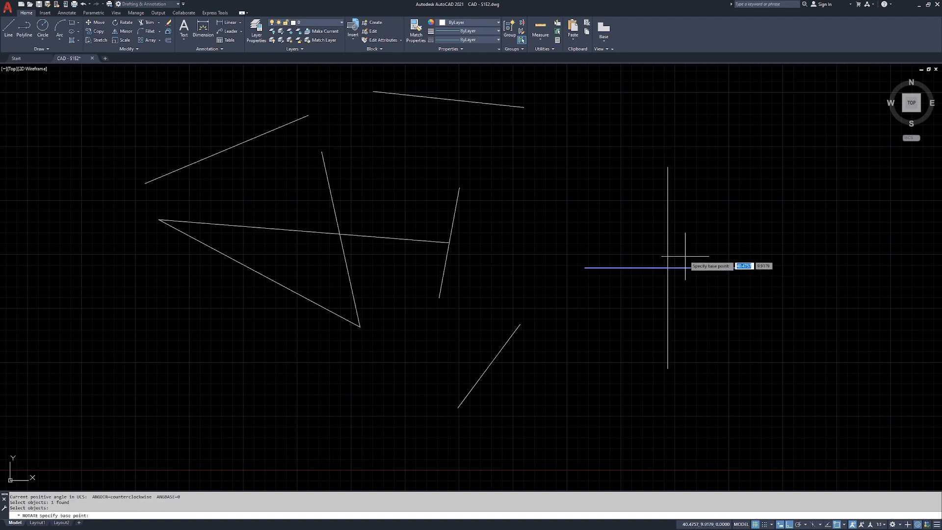
{"action": "left_click", "coordinate": [668, 268]}
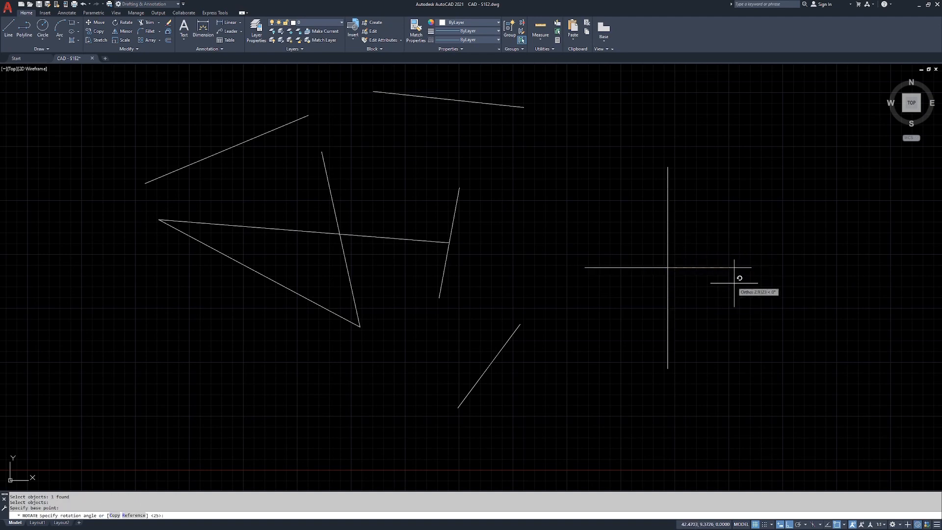
{"action": "type", "text": "25"}
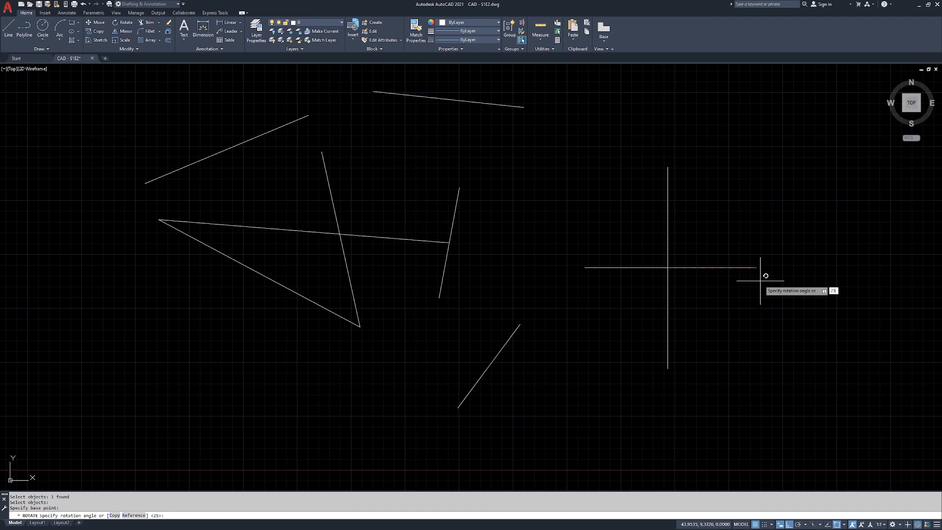
{"action": "key", "text": "Return"}
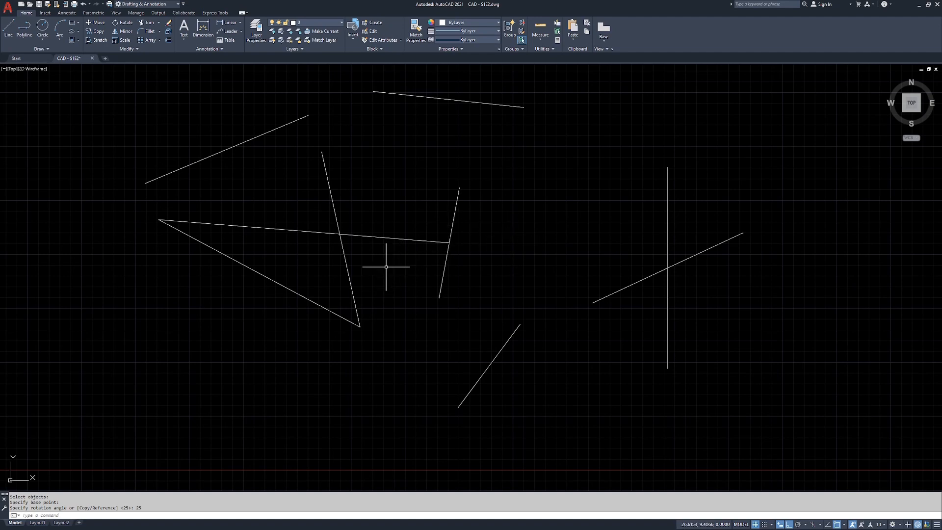
Start the Copy command on the short slanted line below the others and set the copy mode to Multiple
{"action": "left_click", "coordinate": [101, 33]}
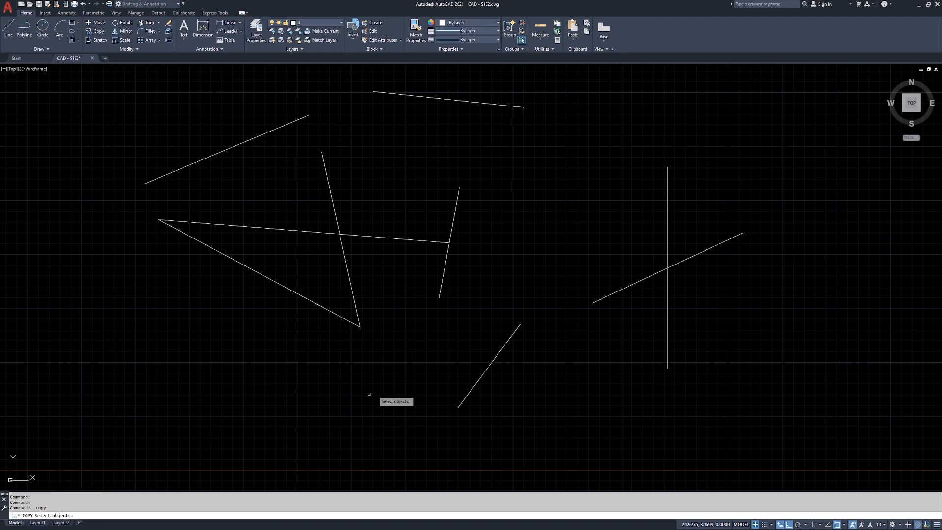
{"action": "left_click", "coordinate": [505, 346]}
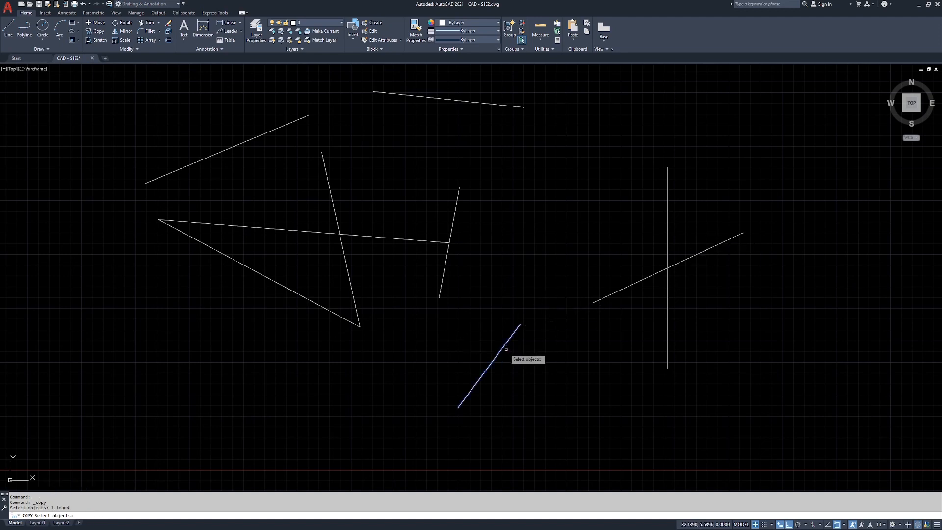
{"action": "left_click", "coordinate": [705, 211]}
{"action": "left_click", "coordinate": [595, 302]}
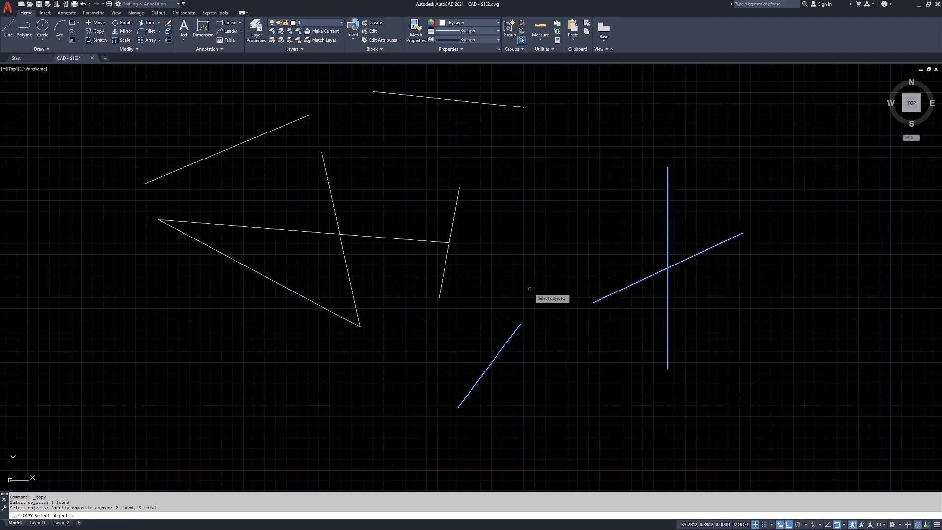
{"action": "key", "text": "Return"}
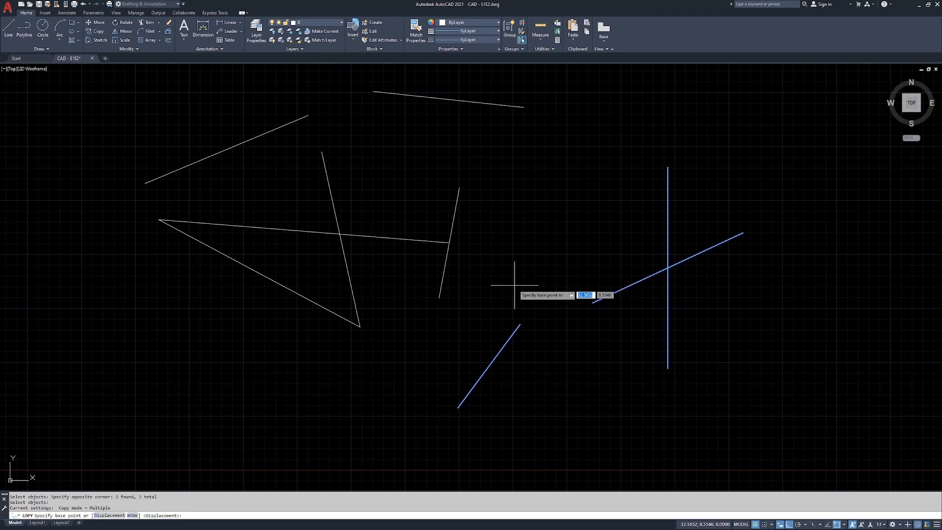
{"action": "left_click", "coordinate": [133, 515]}
{"action": "left_click", "coordinate": [130, 515]}
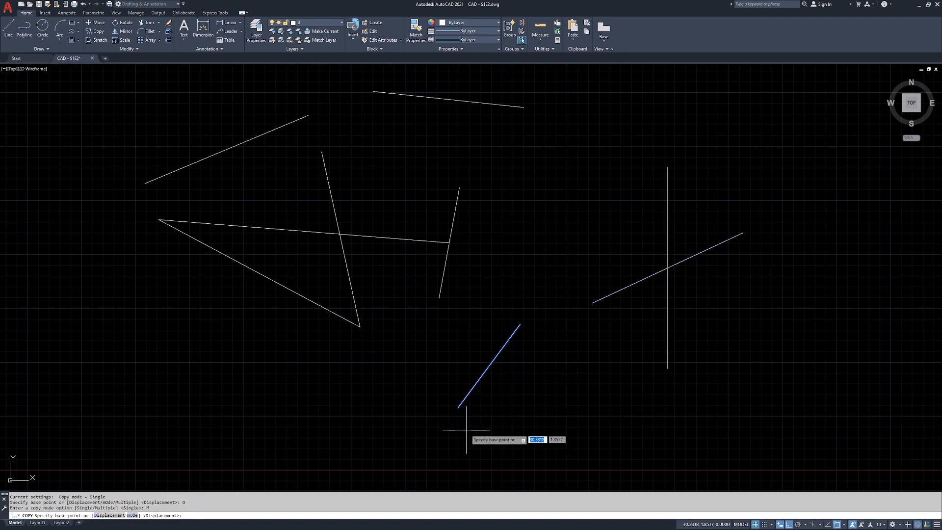
Place a long row of freely spaced horizontal copies of the short slanted line to its right
{"action": "left_click", "coordinate": [481, 419]}
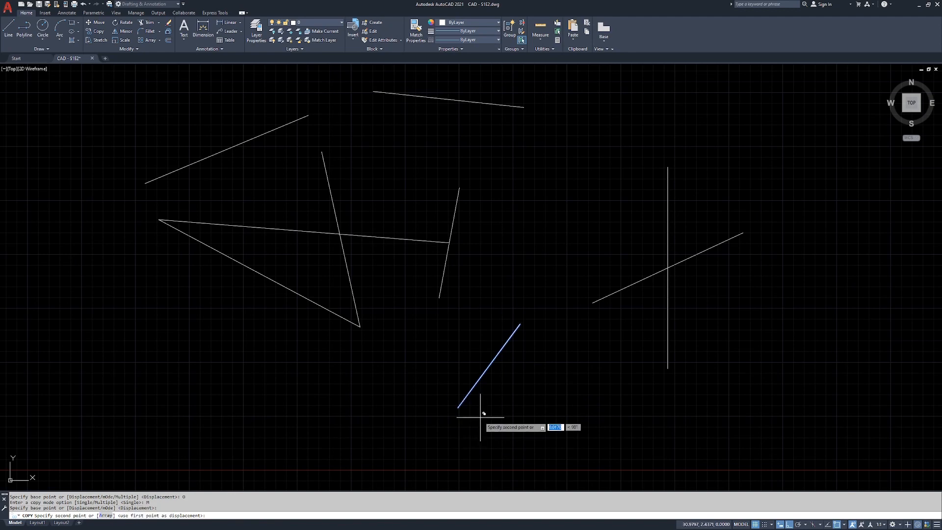
{"action": "left_click", "coordinate": [521, 423]}
{"action": "left_click", "coordinate": [543, 426]}
{"action": "left_click", "coordinate": [571, 431]}
{"action": "left_click", "coordinate": [585, 433]}
{"action": "left_click", "coordinate": [598, 434]}
{"action": "left_click", "coordinate": [632, 437]}
{"action": "left_click", "coordinate": [658, 437]}
{"action": "left_click", "coordinate": [693, 437]}
{"action": "left_click", "coordinate": [709, 437]}
{"action": "left_click", "coordinate": [726, 437]}
{"action": "left_click", "coordinate": [748, 437]}
{"action": "left_click", "coordinate": [769, 437]}
{"action": "left_click", "coordinate": [785, 437]}
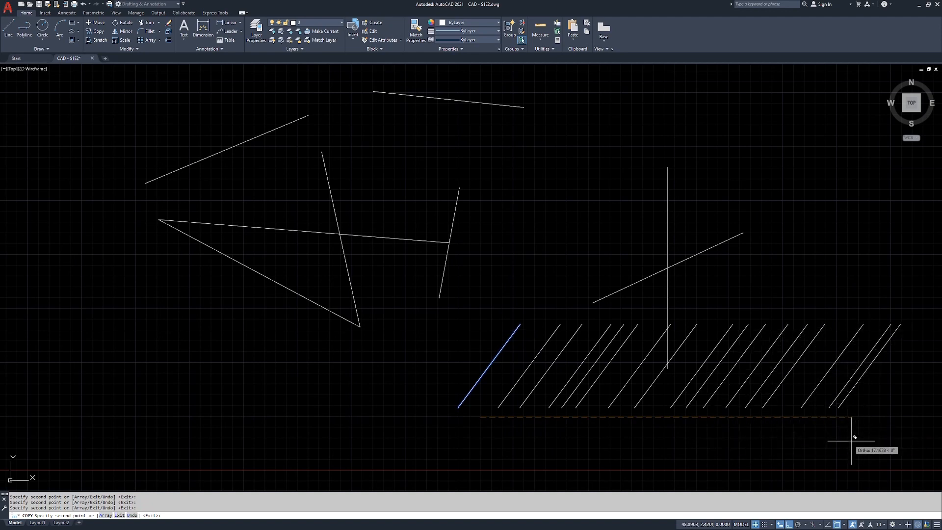
{"action": "key", "text": "Return"}
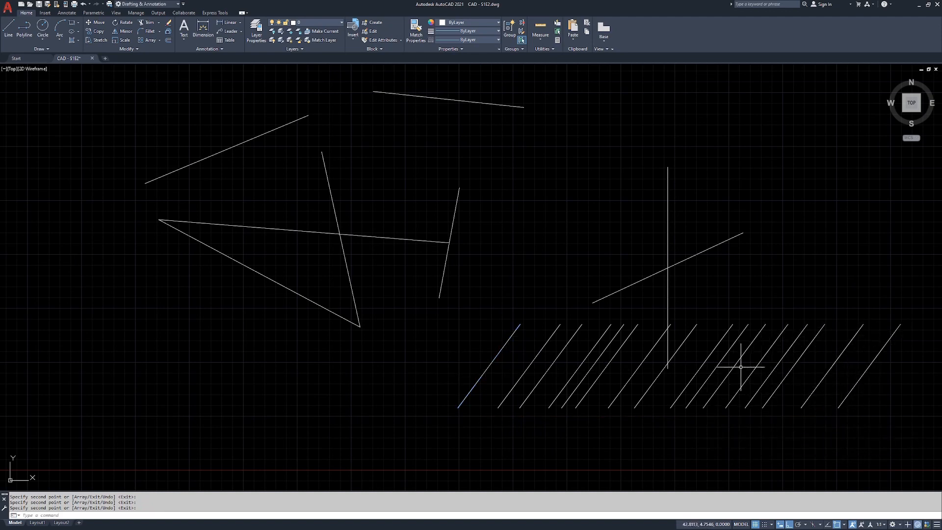
Erase the whole row of copied slanted lines, keeping the original
{"action": "type", "text": "e"}
{"action": "key", "text": "Return"}
{"action": "left_click", "coordinate": [885, 380]}
{"action": "left_click", "coordinate": [504, 418]}
{"action": "key", "text": "Return"}
Copy the short slanted line 10 units horizontally to the right from its lower endpoint, with Ortho on
{"action": "type", "text": "co"}
{"action": "key", "text": "Return"}
{"action": "left_click", "coordinate": [487, 369]}
{"action": "key", "text": "Return"}
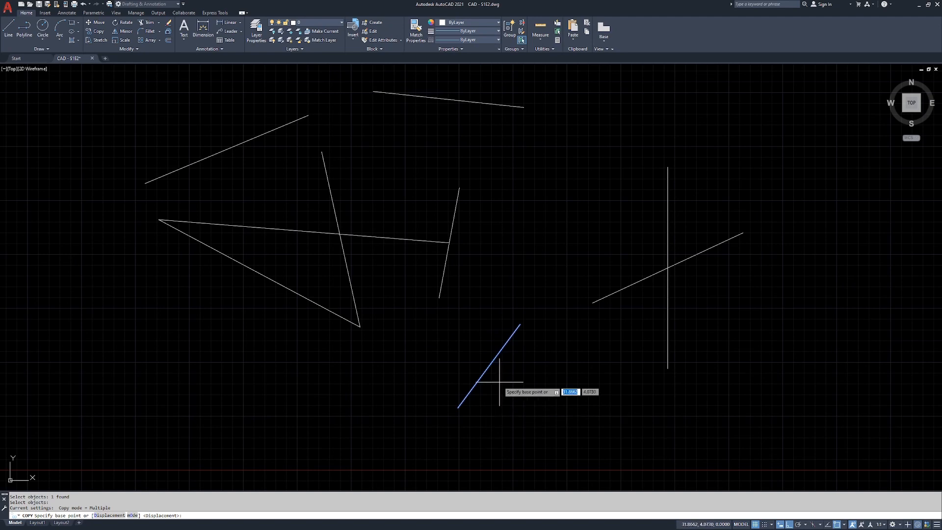
{"action": "left_click", "coordinate": [457, 407]}
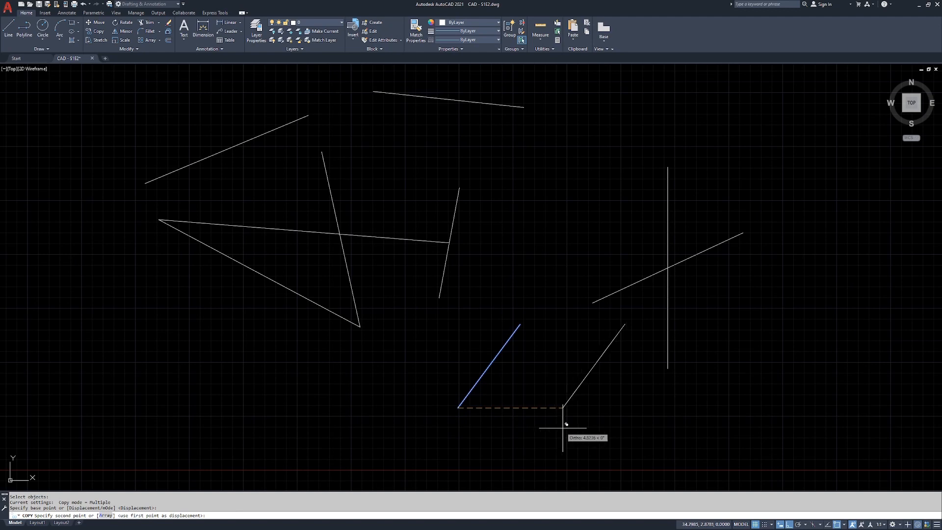
{"action": "key", "text": "F8"}
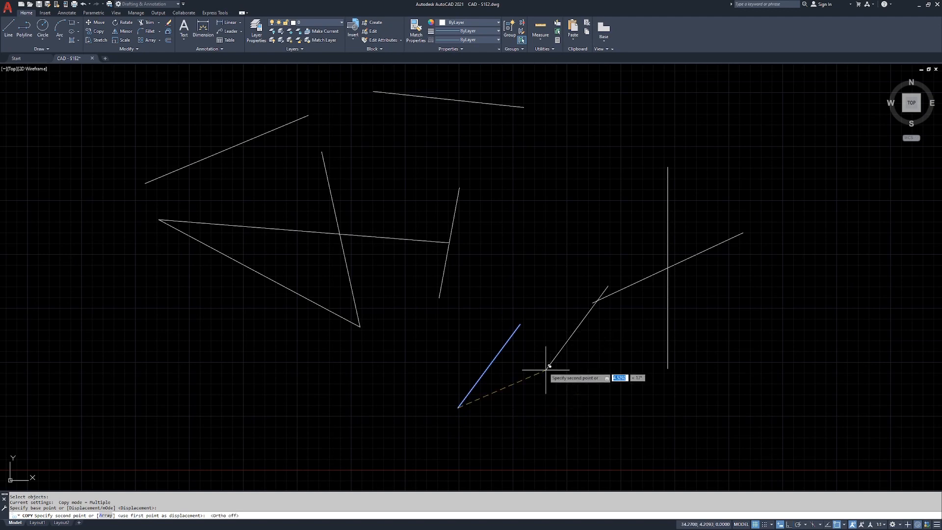
{"action": "key", "text": "F8"}
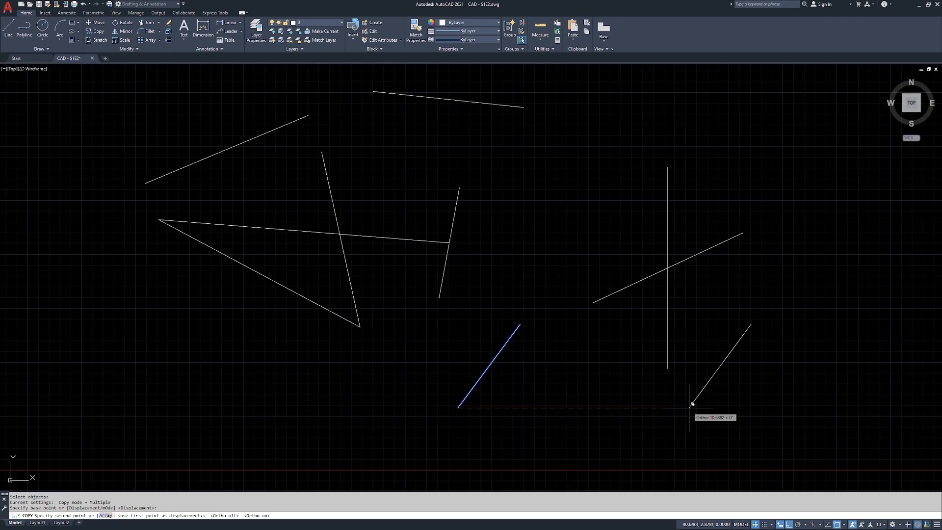
{"action": "type", "text": "10"}
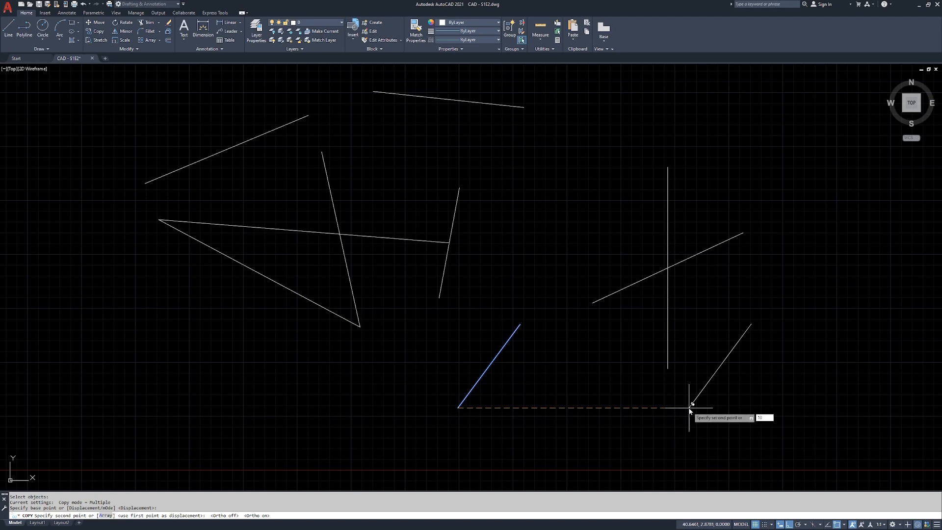
{"action": "key", "text": "Return"}
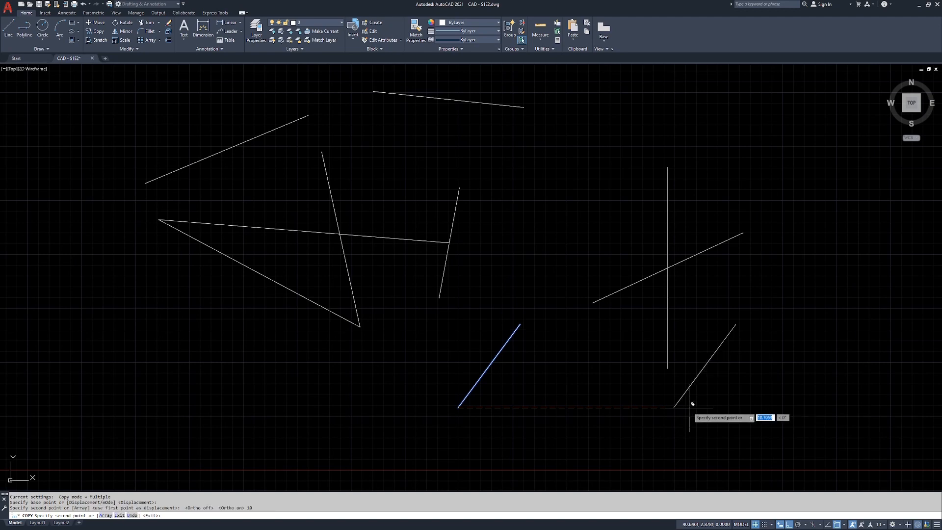
{"action": "key", "text": "Return"}
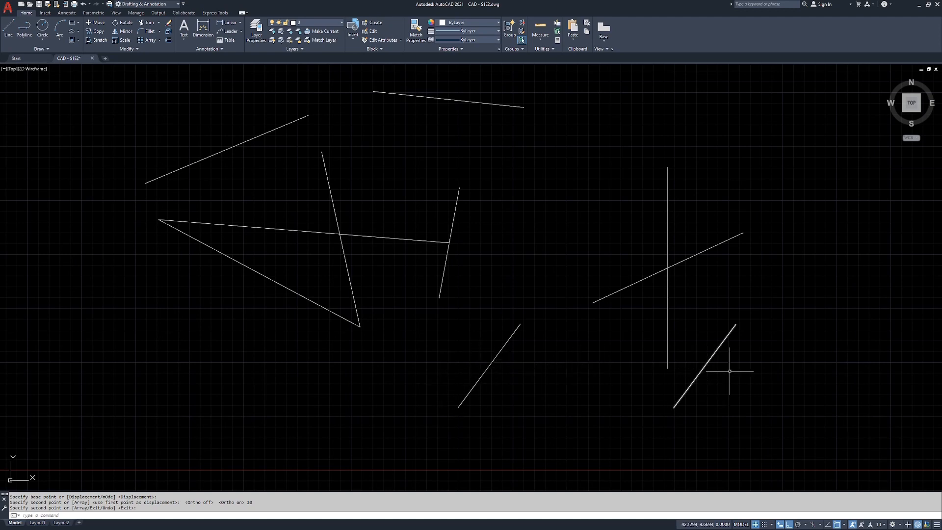
Delete the slanted line's copy beneath the cross and clear any active selection
{"action": "left_click_drag", "start_coordinate": [731, 393], "coordinate": [662, 427]}
{"action": "key", "text": "Delete"}
{"action": "key", "text": "Escape"}
{"action": "key", "text": "Escape"}
{"action": "key", "text": "Escape"}
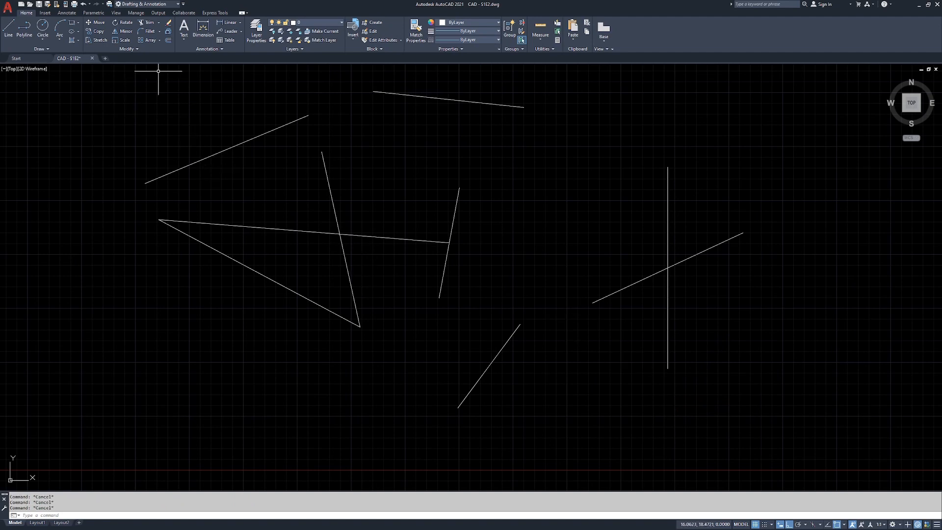
Mirror the short slanted line across a freely placed, nearly vertical axis to its right with Ortho off, keeping the source line
{"action": "left_click", "coordinate": [122, 32]}
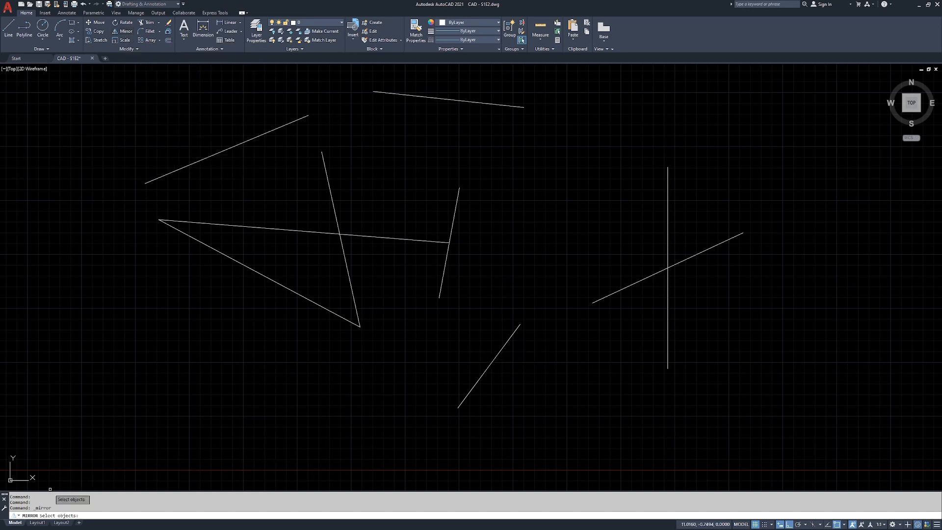
{"action": "left_click", "coordinate": [493, 361]}
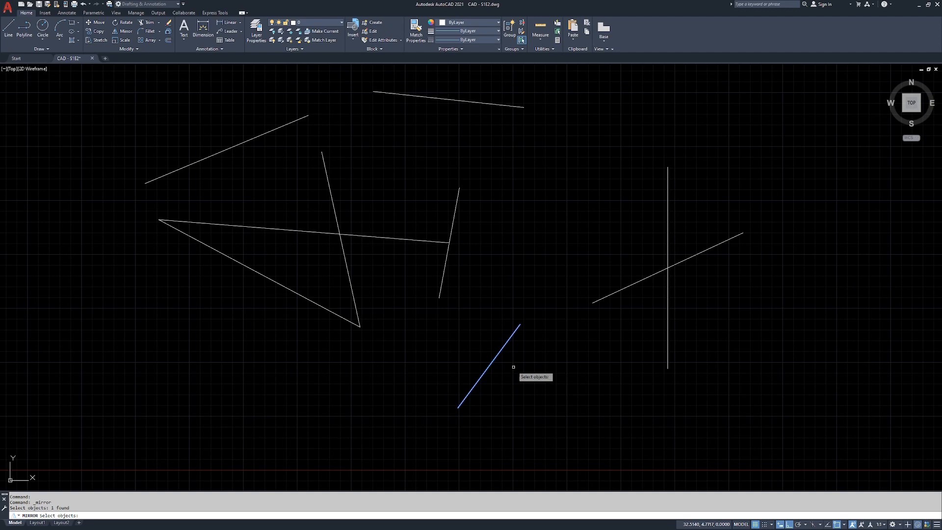
{"action": "key", "text": "Return"}
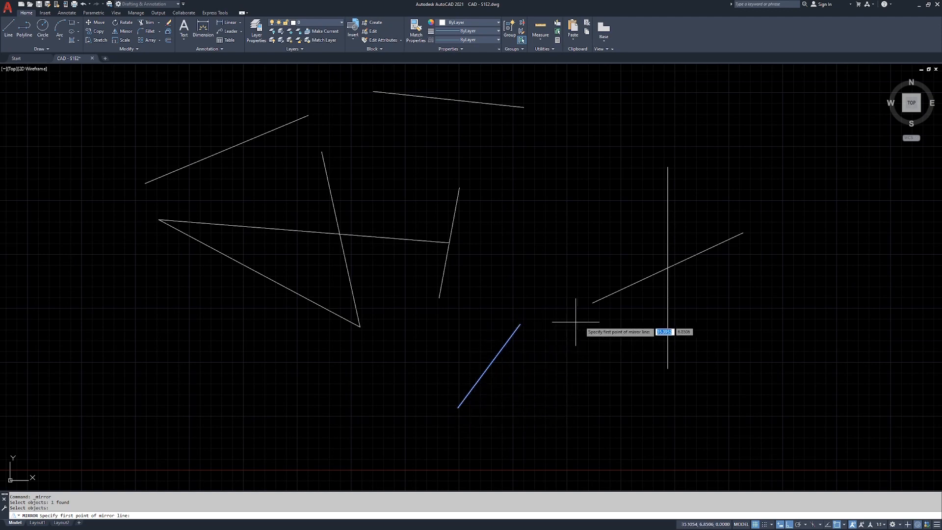
{"action": "left_click", "coordinate": [548, 282]}
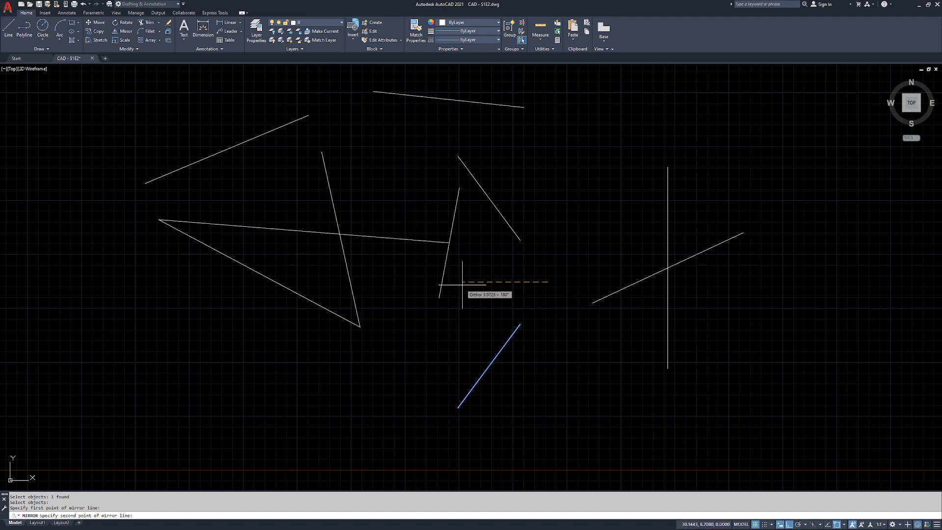
{"action": "key", "text": "F8"}
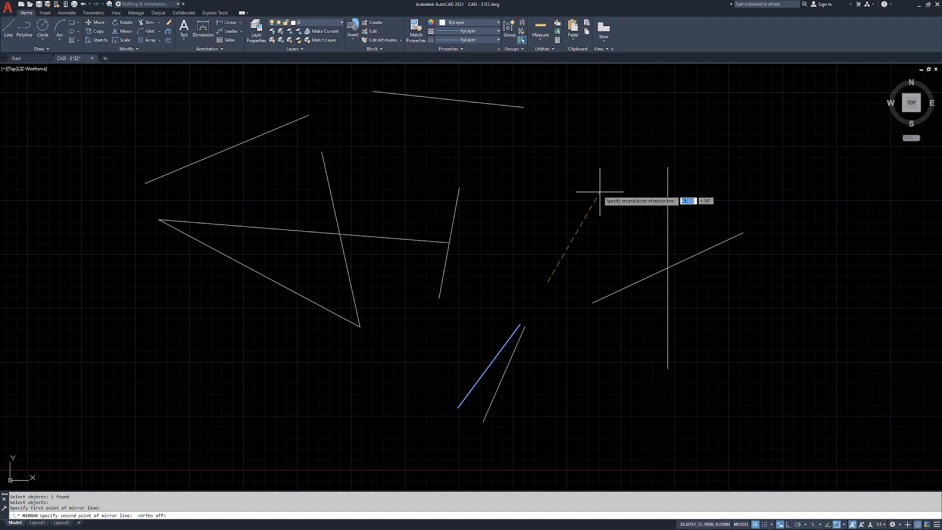
{"action": "left_click", "coordinate": [540, 159]}
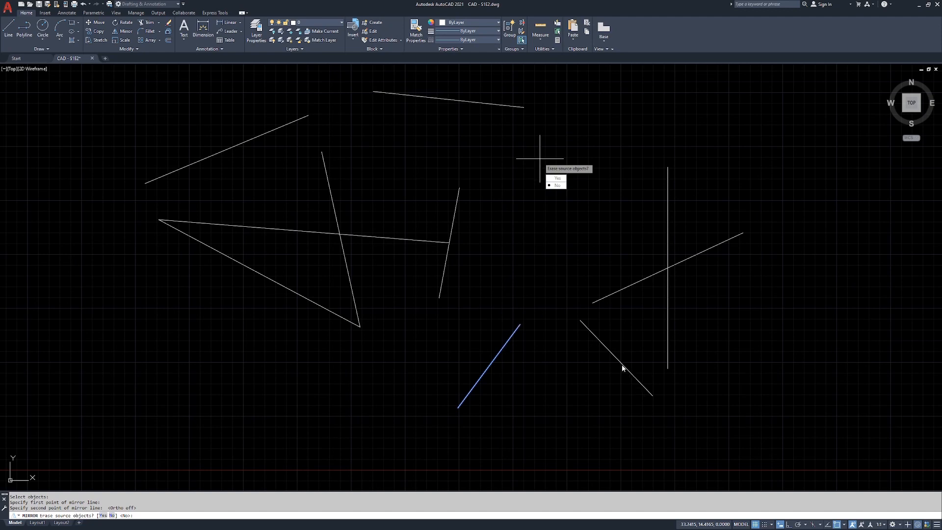
{"action": "left_click", "coordinate": [490, 366]}
{"action": "left_click", "coordinate": [559, 186]}
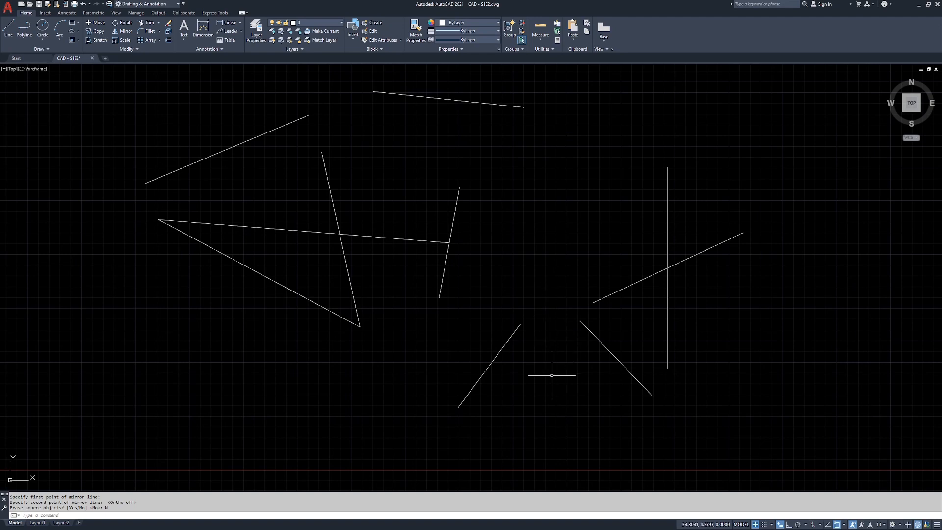
{"action": "mouse_move", "coordinate": [449, 251]}
{"action": "middle_mouse_down"}
{"action": "mouse_move", "coordinate": [440, 269]}
{"action": "mouse_move", "coordinate": [459, 274]}
{"action": "mouse_move", "coordinate": [512, 242]}
{"action": "middle_mouse_up"}
{"action": "scroll", "coordinate": [484, 265], "scroll_direction": "down", "scroll_amount": 2}
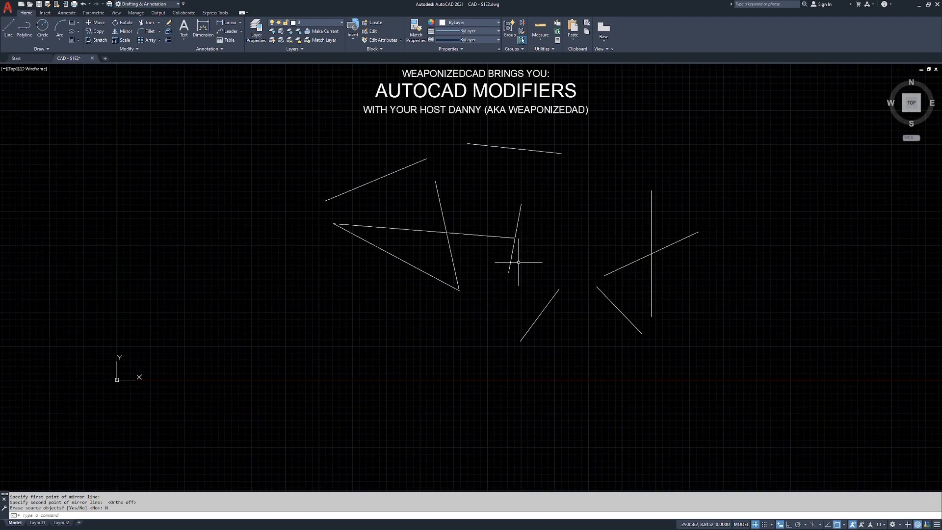
{"action": "type", "text": "mi"}
{"action": "key", "text": "Return"}
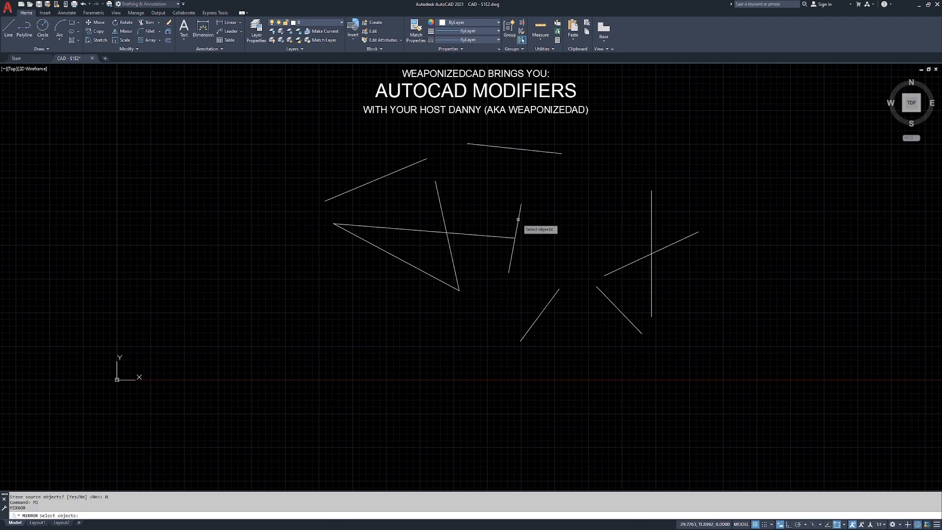
{"action": "key", "text": "Escape"}
{"action": "key", "text": "Escape"}
{"action": "key", "text": "Escape"}
Mirror all the sample lines below the title across a gently sloping axis beneath them, keeping the source lines
{"action": "type", "text": "mi"}
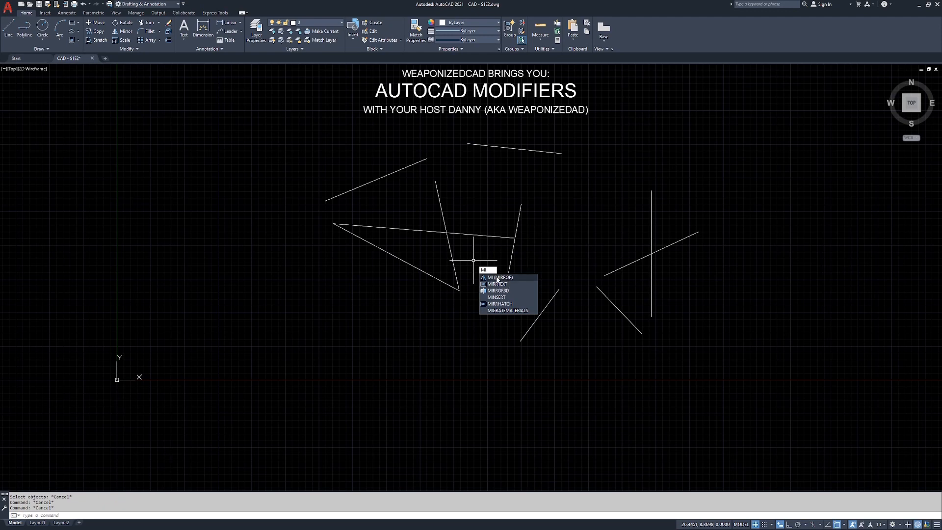
{"action": "key", "text": "Return"}
{"action": "left_click", "coordinate": [721, 134]}
{"action": "left_click", "coordinate": [231, 375]}
{"action": "key", "text": "Return"}
{"action": "left_click", "coordinate": [280, 404]}
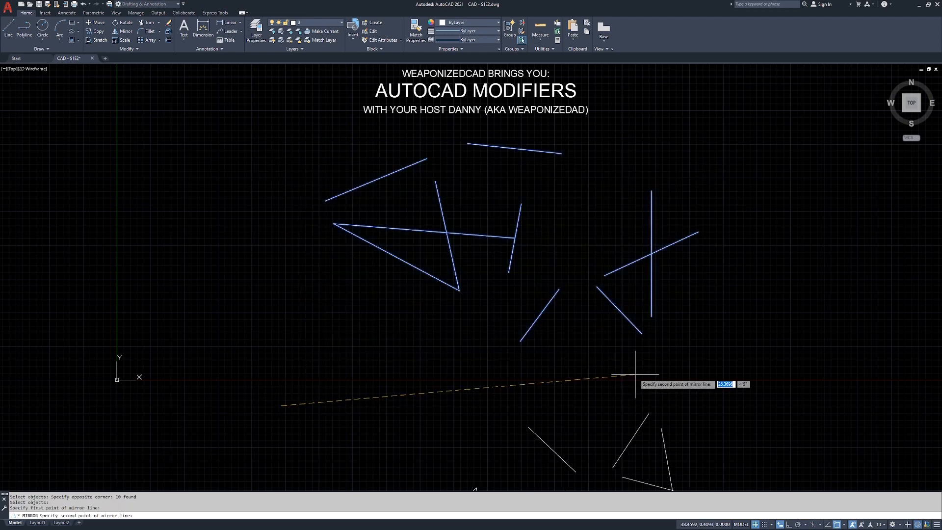
{"action": "middle_click_drag", "start_coordinate": [632, 385], "coordinate": [612, 257]}
{"action": "scroll", "coordinate": [611, 257], "scroll_direction": "down", "scroll_amount": 2}
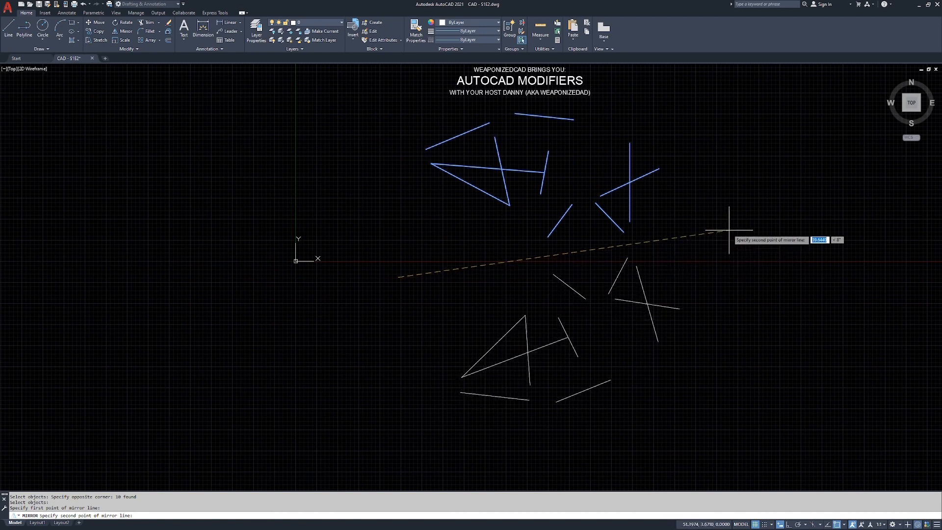
{"action": "left_click", "coordinate": [740, 219]}
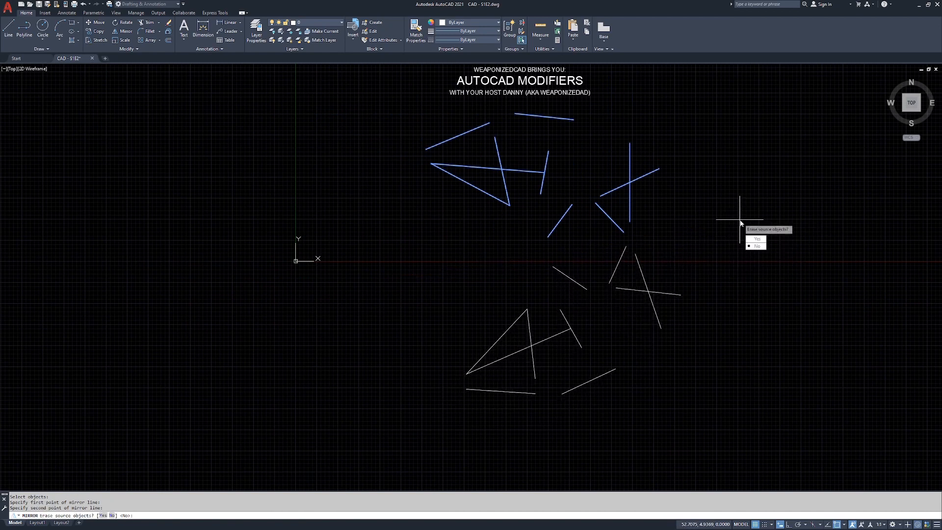
{"action": "left_click", "coordinate": [757, 246]}
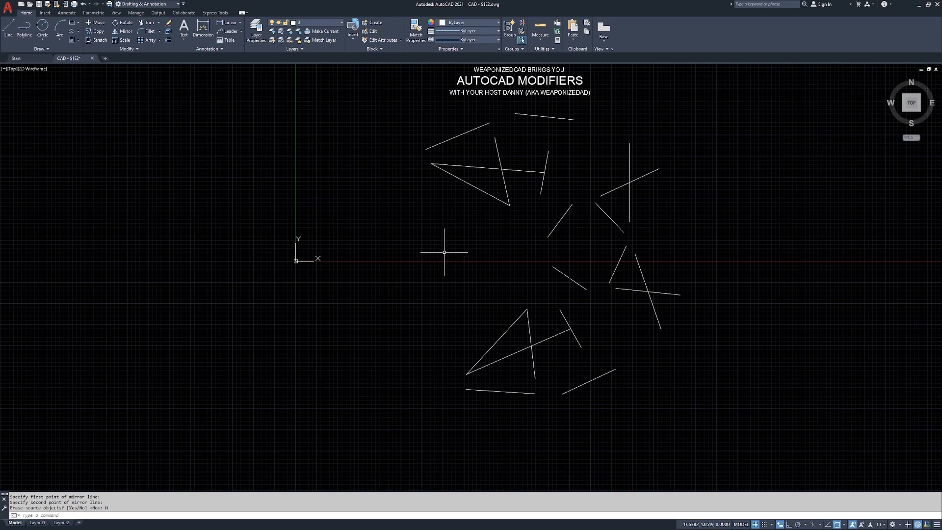
View the mirrored drawing at different scales and fit its full extents in the view
{"action": "mouse_move", "coordinate": [533, 229]}
{"action": "middle_mouse_down"}
{"action": "mouse_move", "coordinate": [511, 275]}
{"action": "mouse_move", "coordinate": [461, 257]}
{"action": "mouse_move", "coordinate": [518, 248]}
{"action": "mouse_move", "coordinate": [486, 248]}
{"action": "mouse_move", "coordinate": [490, 269]}
{"action": "middle_mouse_up"}
{"action": "scroll", "coordinate": [493, 269], "scroll_direction": "up", "scroll_amount": 5}
{"action": "scroll", "coordinate": [496, 270], "scroll_direction": "down", "scroll_amount": 6}
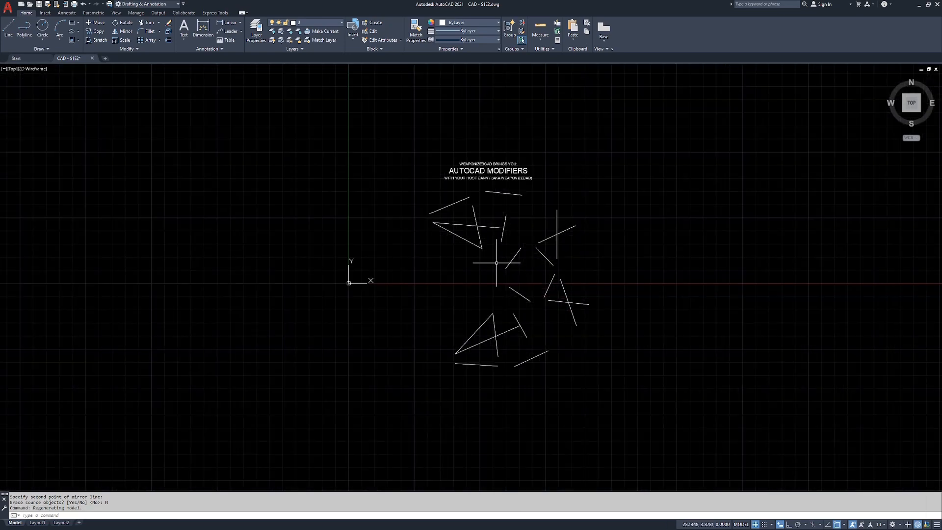
{"action": "scroll", "coordinate": [498, 263], "scroll_direction": "up", "scroll_amount": 2}
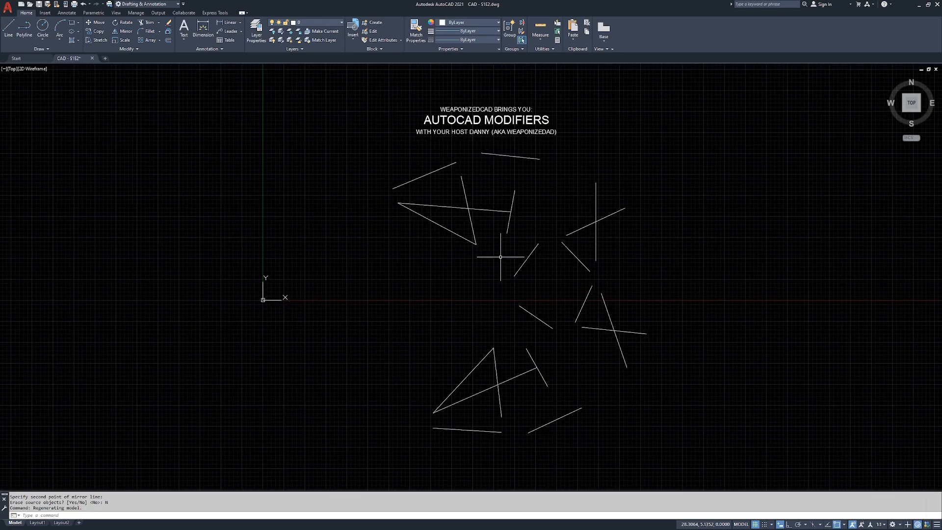
{"action": "middle_click", "coordinate": [501, 256]}
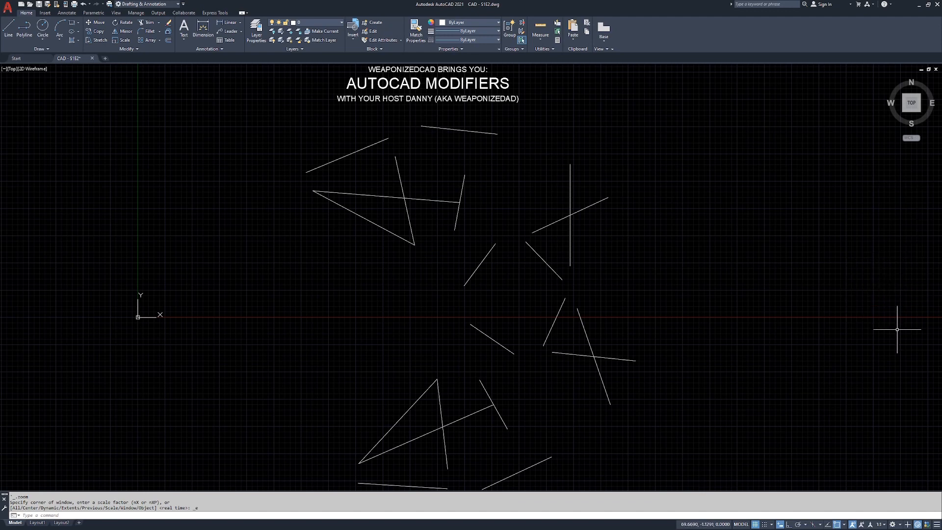
{"action": "scroll", "coordinate": [586, 271], "scroll_direction": "down", "scroll_amount": 8}
{"action": "middle_click_drag", "start_coordinate": [704, 275], "coordinate": [342, 284]}
{"action": "middle_click_drag", "start_coordinate": [593, 296], "coordinate": [588, 295]}
{"action": "scroll", "coordinate": [587, 295], "scroll_direction": "down", "scroll_amount": 1}
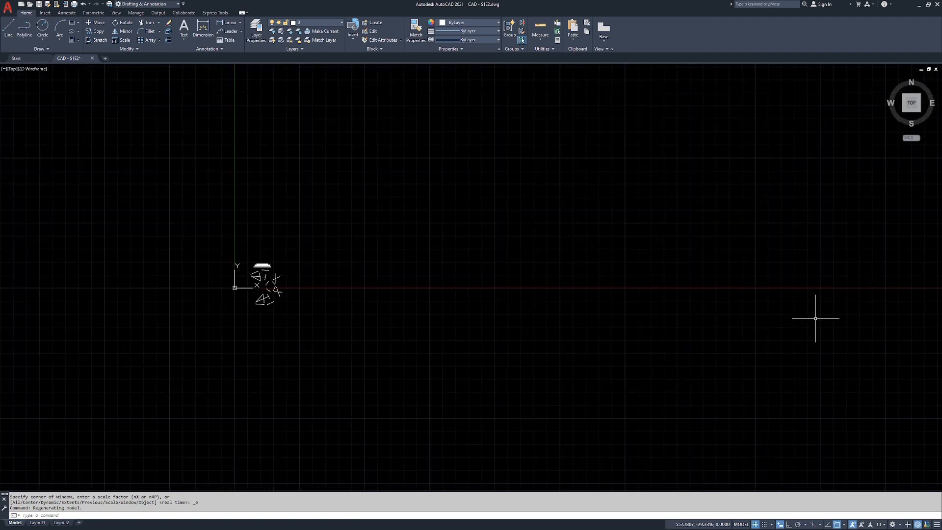
{"action": "middle_click", "coordinate": [303, 241]}
{"action": "middle_click", "coordinate": [302, 242]}
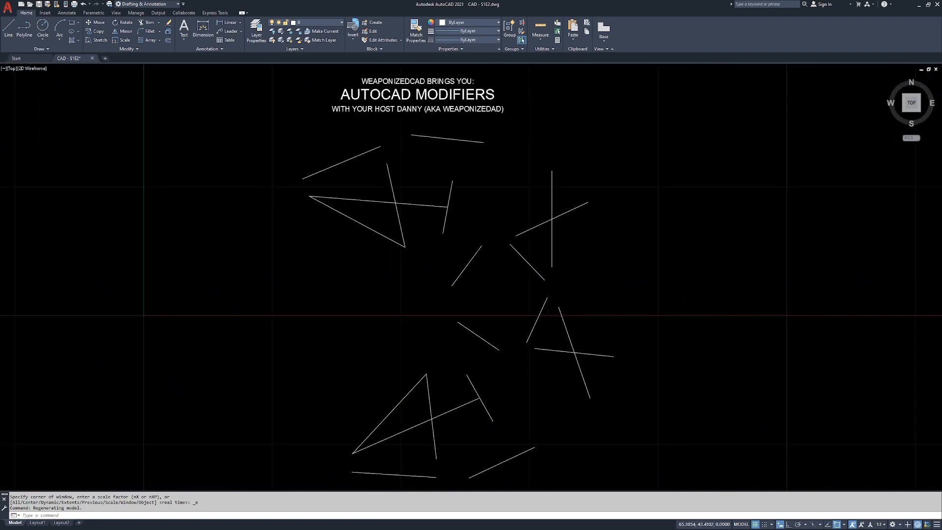
Erase the mirrored set of lines below the originals using a crossing selection
{"action": "middle_click_drag", "start_coordinate": [631, 337], "coordinate": [658, 285]}
{"action": "left_click", "coordinate": [673, 237]}
{"action": "left_click", "coordinate": [379, 461]}
{"action": "type", "text": "E"}
{"action": "key", "text": "Return"}
{"action": "middle_click_drag", "start_coordinate": [375, 236], "coordinate": [399, 301]}
{"action": "middle_click", "coordinate": [400, 300]}
{"action": "middle_click", "coordinate": [399, 301]}
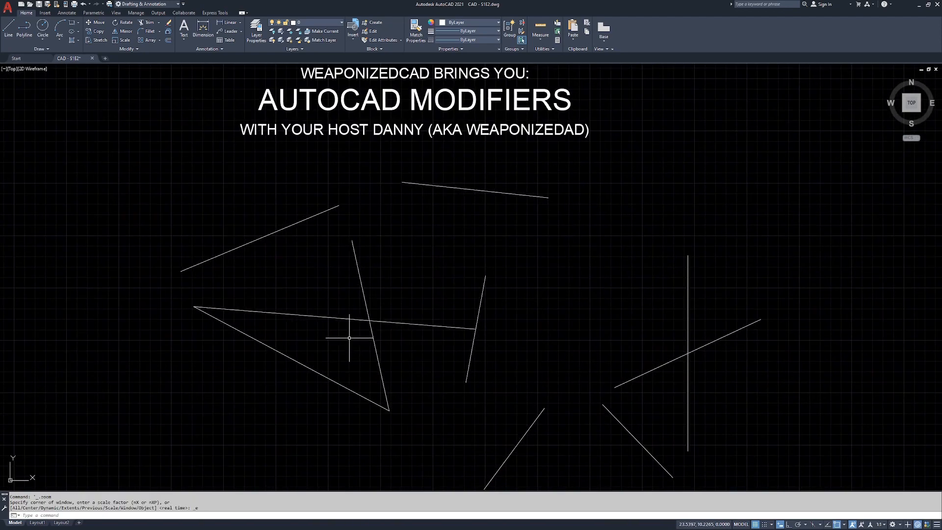
{"action": "scroll", "coordinate": [388, 313], "scroll_direction": "up", "scroll_amount": 4}
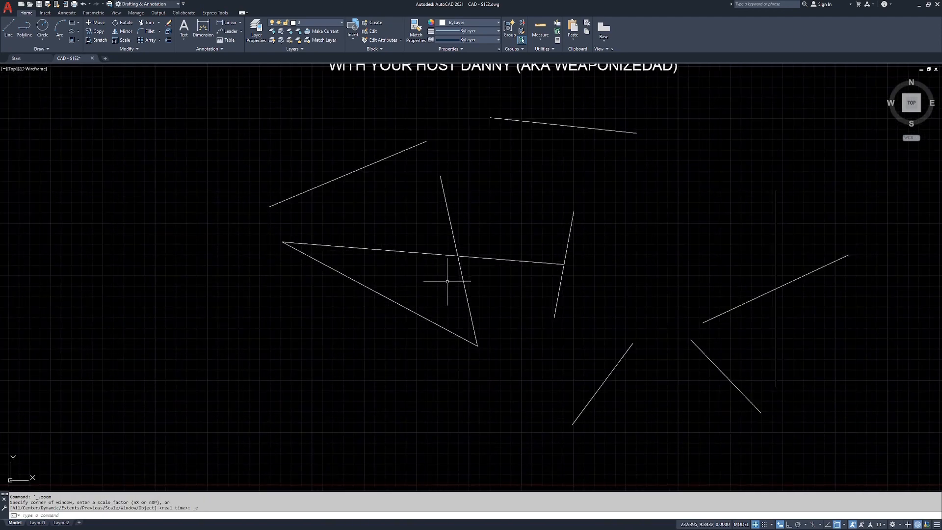
{"action": "scroll", "coordinate": [434, 326], "scroll_direction": "down", "scroll_amount": 2}
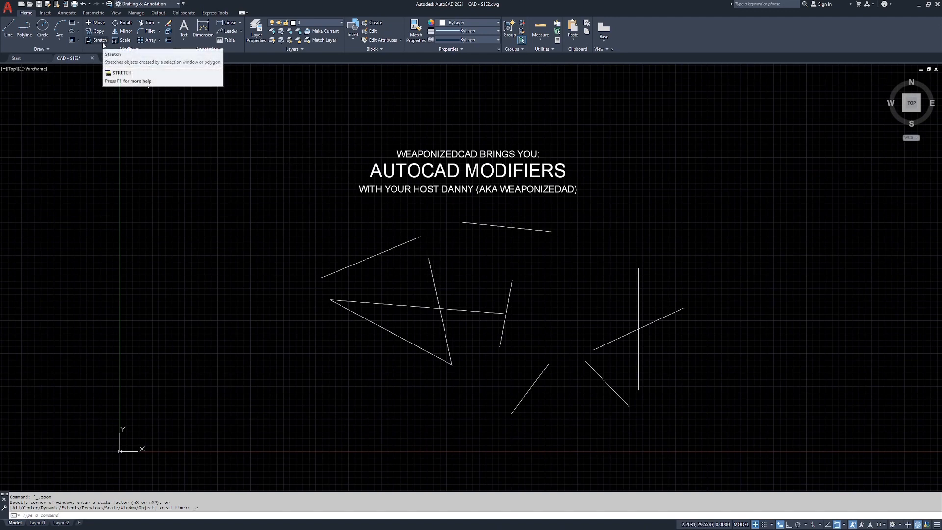
{"action": "left_click", "coordinate": [100, 42]}
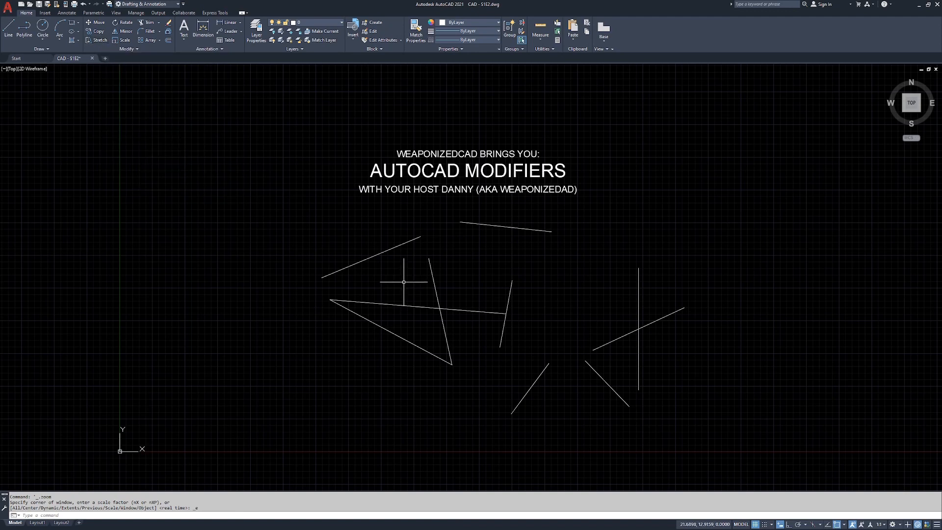
{"action": "left_click", "coordinate": [481, 320]}
{"action": "left_click", "coordinate": [436, 382]}
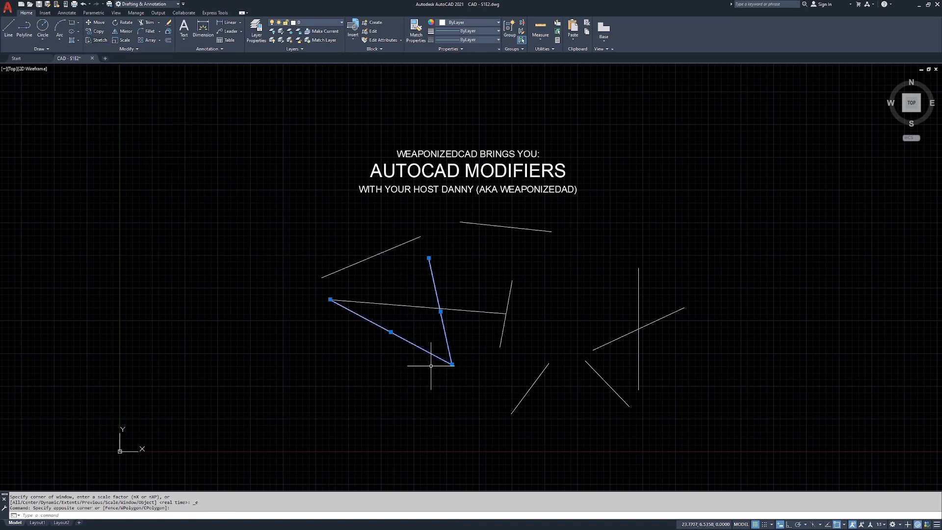
{"action": "key", "text": "Escape"}
{"action": "key", "text": "Escape"}
{"action": "key", "text": "Escape"}
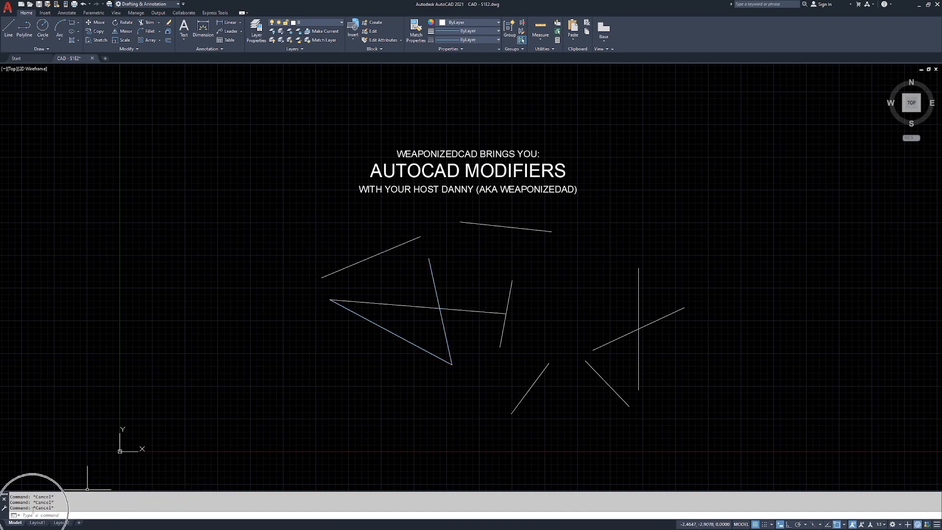
Try to grip-stretch the shared lower corner of the two joined lines downward after selecting both with a crossing window
{"action": "left_click", "coordinate": [475, 342]}
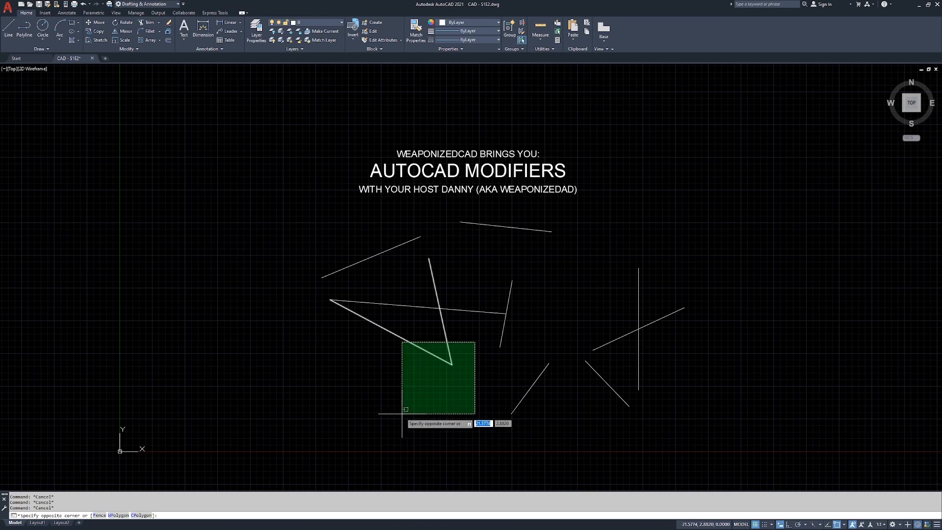
{"action": "left_click", "coordinate": [402, 413]}
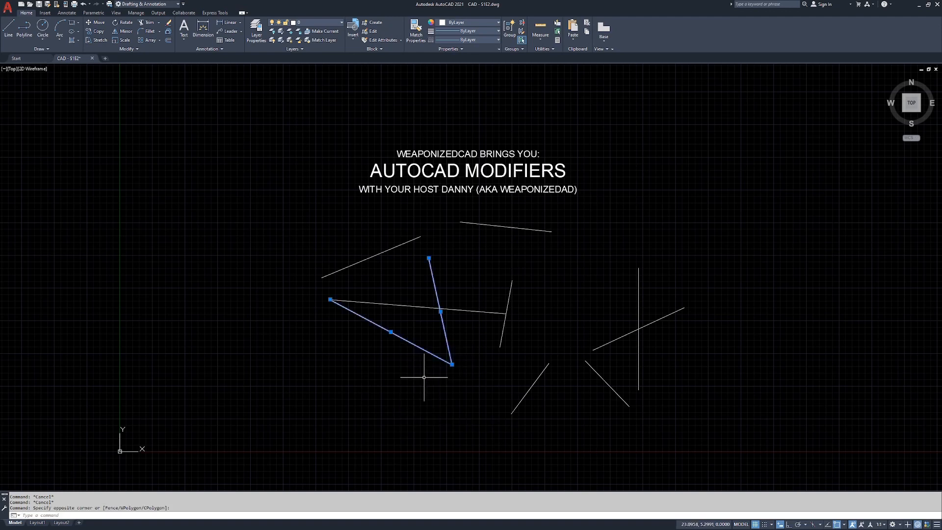
{"action": "left_click", "coordinate": [452, 365]}
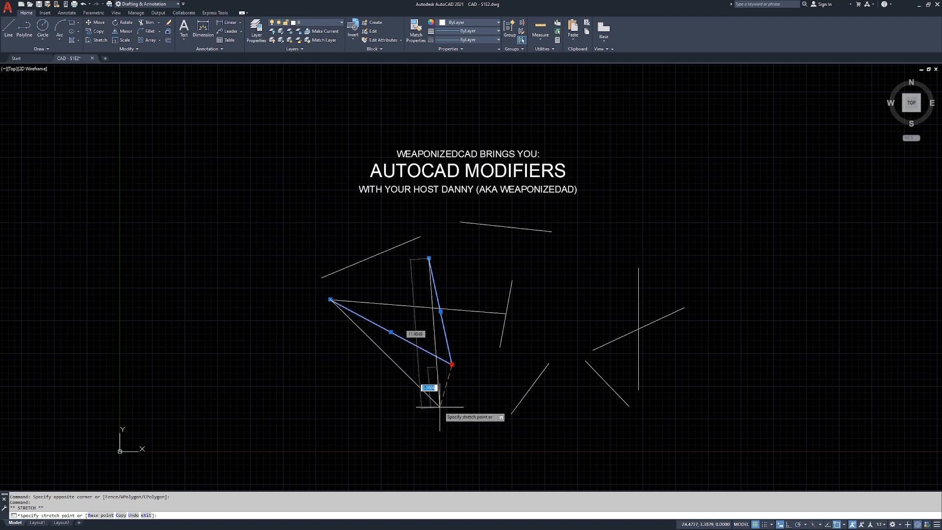
{"action": "key", "text": "Escape"}
{"action": "key", "text": "Escape"}
{"action": "key", "text": "Escape"}
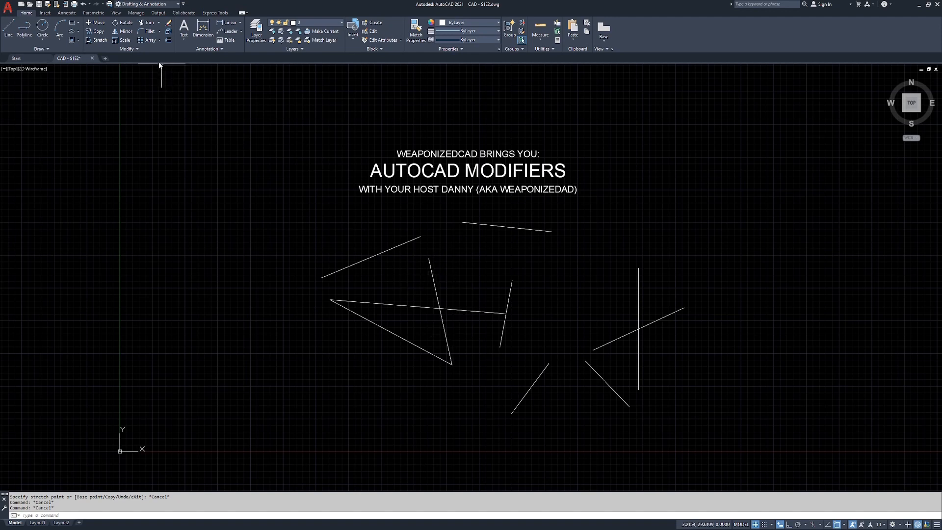
Scale the short sloped line at the bottom of the drawing by a factor of 2 about its midpoint
{"action": "left_click", "coordinate": [123, 42]}
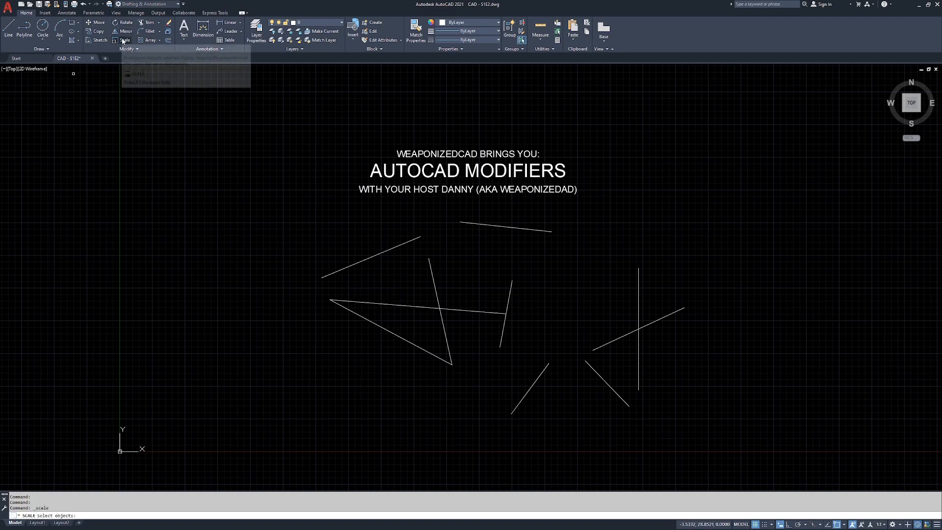
{"action": "left_click_drag", "start_coordinate": [542, 371], "coordinate": [519, 395]}
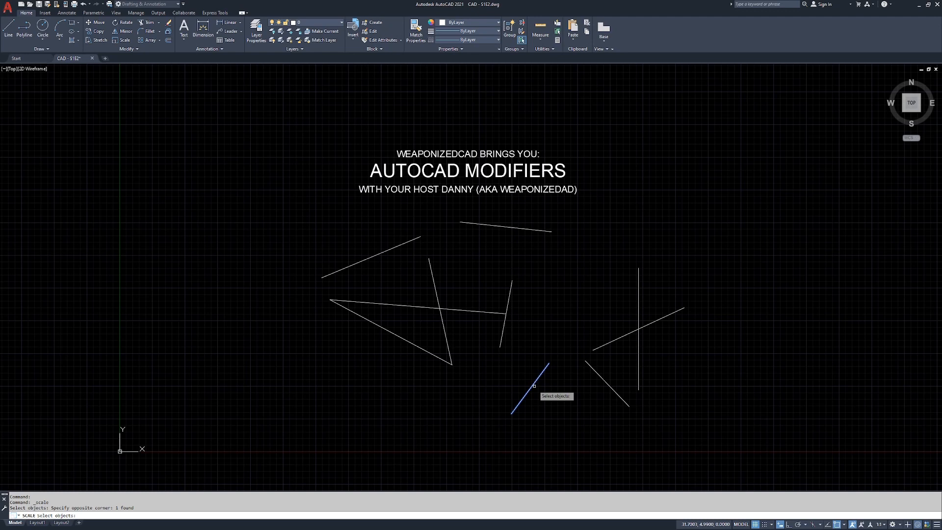
{"action": "left_click", "coordinate": [512, 396]}
{"action": "left_click", "coordinate": [535, 388]}
{"action": "key", "text": "Return"}
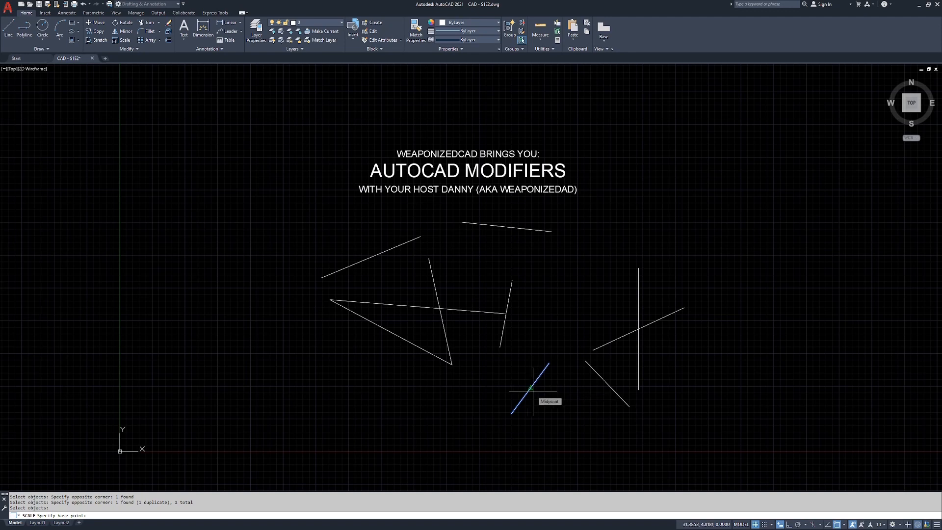
{"action": "left_click", "coordinate": [530, 388]}
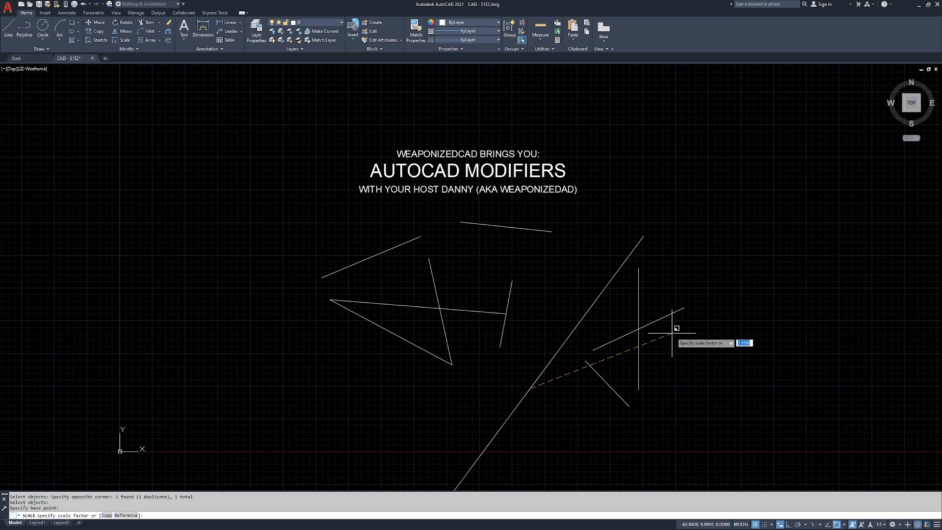
{"action": "scroll", "coordinate": [729, 313], "scroll_direction": "down", "scroll_amount": 2}
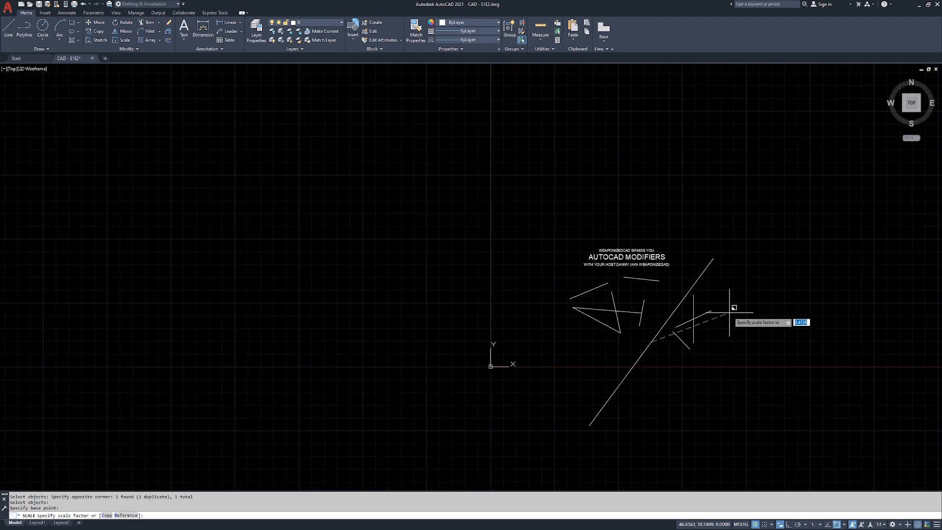
{"action": "scroll", "coordinate": [735, 316], "scroll_direction": "down", "scroll_amount": 2}
{"action": "middle_click_drag", "start_coordinate": [736, 320], "coordinate": [471, 267]}
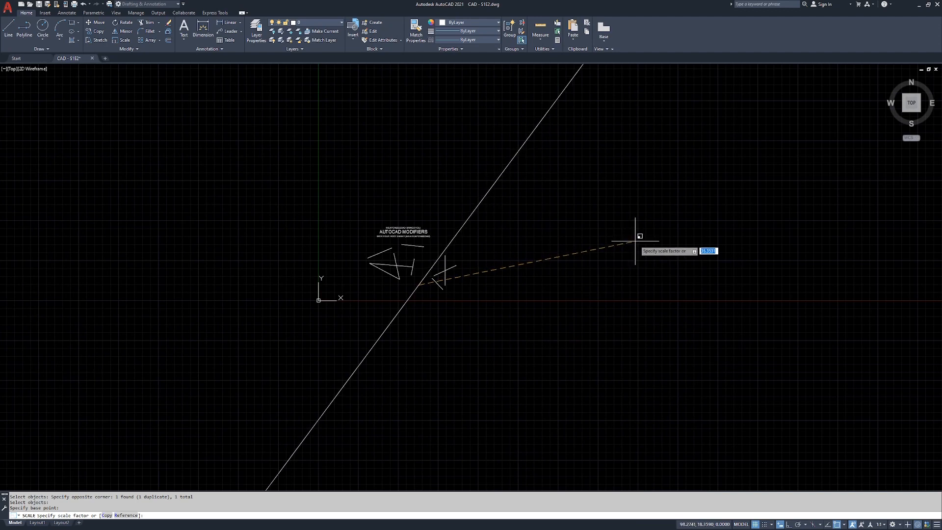
{"action": "scroll", "coordinate": [650, 234], "scroll_direction": "down", "scroll_amount": 2}
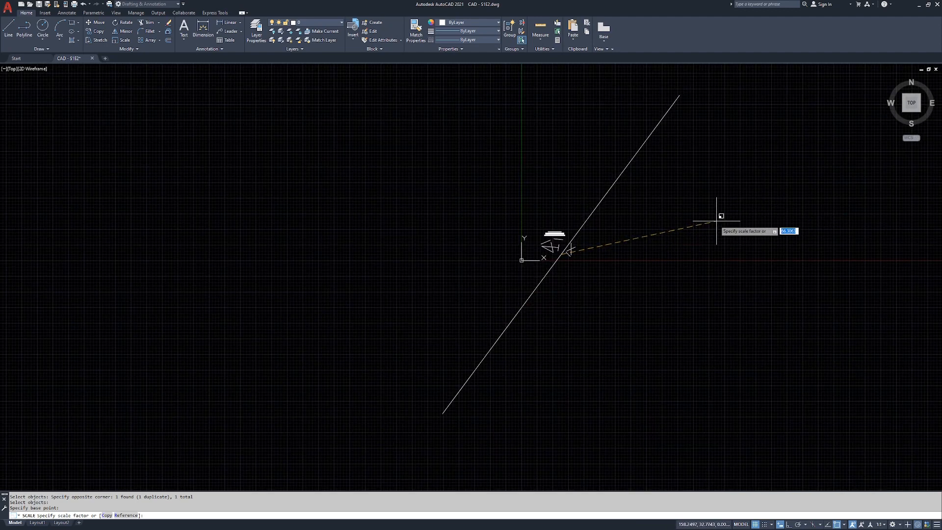
{"action": "scroll", "coordinate": [615, 247], "scroll_direction": "up", "scroll_amount": 3}
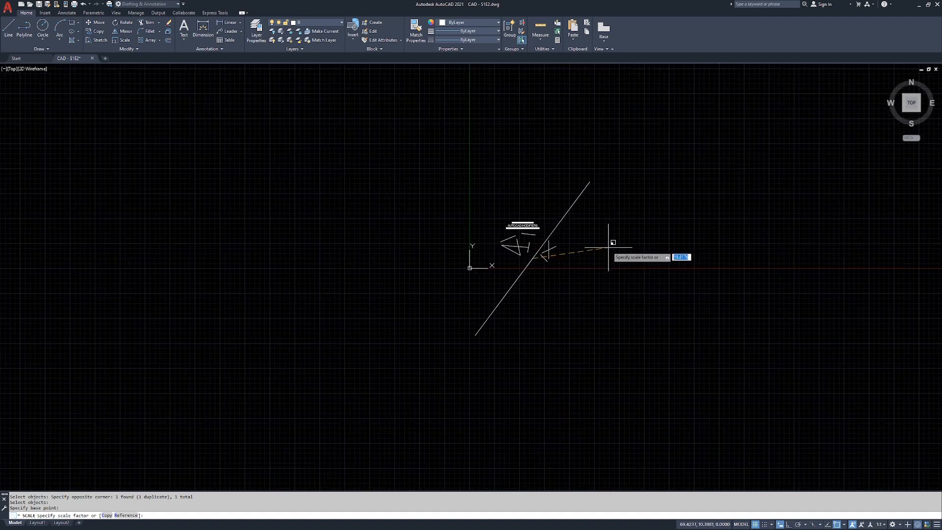
{"action": "scroll", "coordinate": [522, 253], "scroll_direction": "up", "scroll_amount": 4}
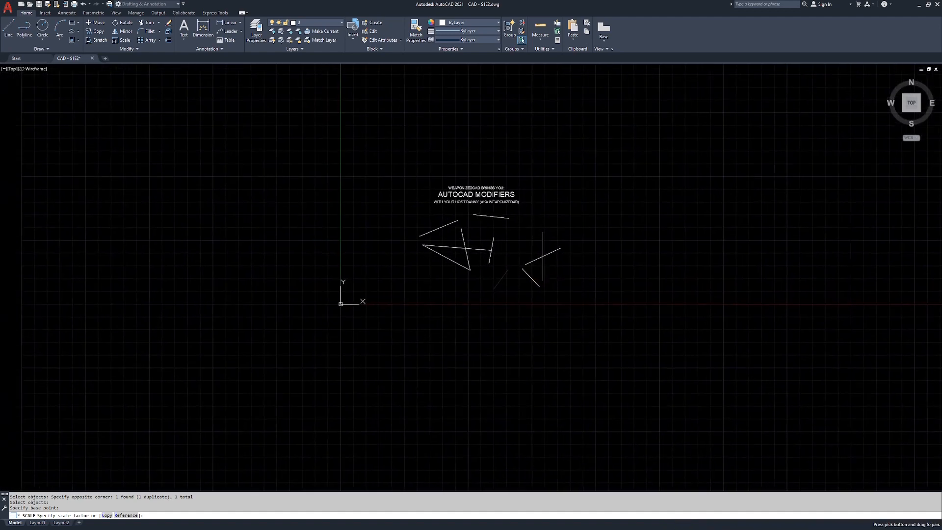
{"action": "scroll", "coordinate": [546, 273], "scroll_direction": "up", "scroll_amount": 3}
{"action": "scroll", "coordinate": [471, 285], "scroll_direction": "up", "scroll_amount": 2}
{"action": "scroll", "coordinate": [470, 282], "scroll_direction": "up", "scroll_amount": 2}
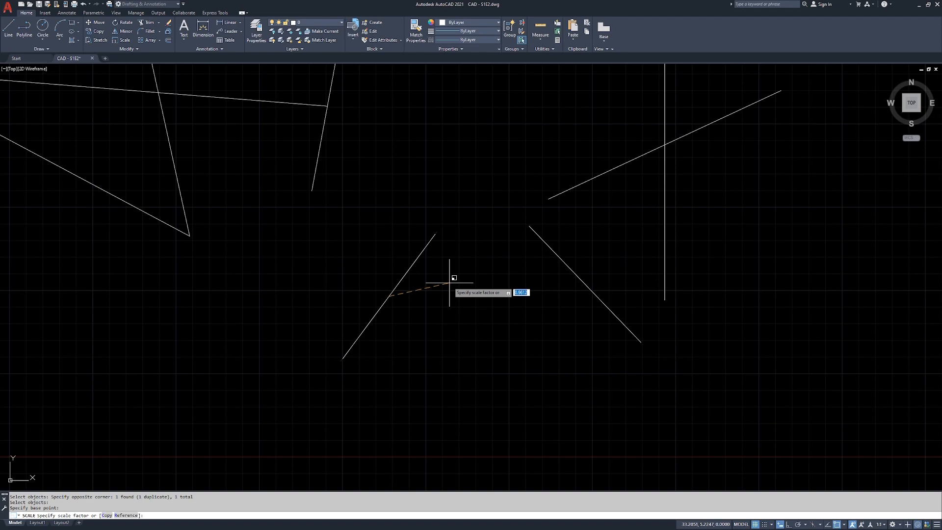
{"action": "type", "text": "2"}
{"action": "key", "text": "Return"}
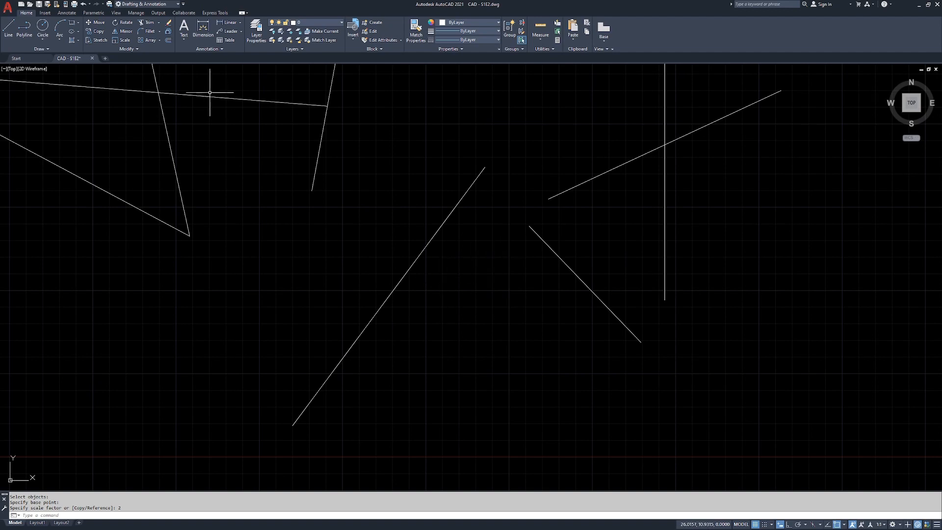
{"action": "scroll", "coordinate": [280, 192], "scroll_direction": "down", "scroll_amount": 2}
{"action": "middle_click_drag", "start_coordinate": [286, 195], "coordinate": [351, 252]}
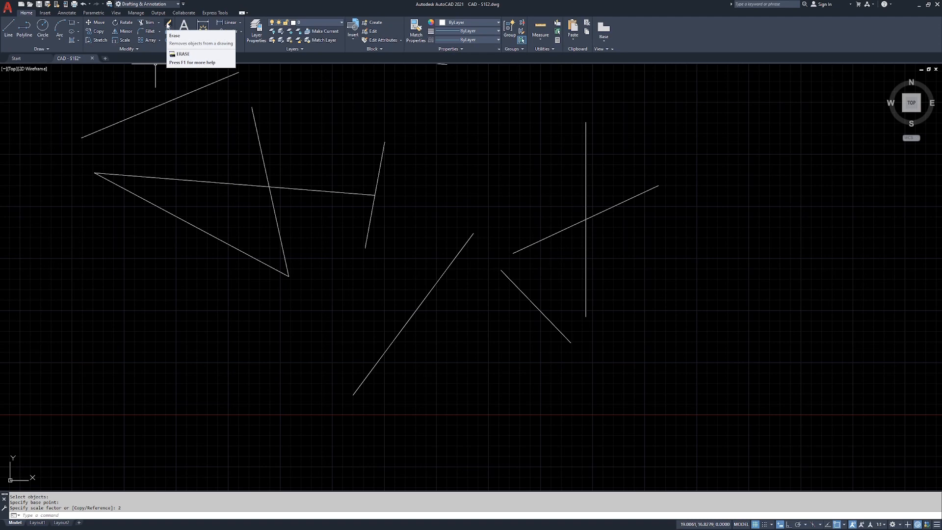
{"action": "left_click", "coordinate": [168, 24]}
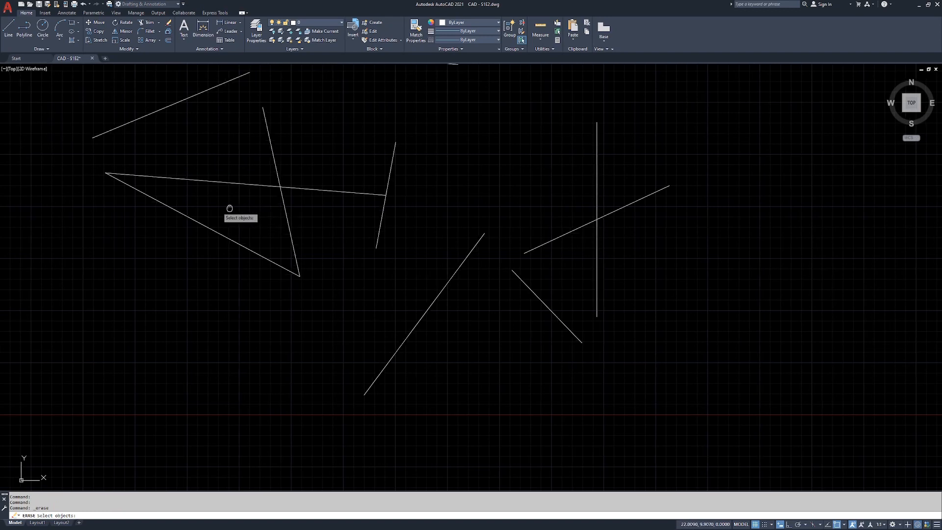
{"action": "scroll", "coordinate": [300, 213], "scroll_direction": "down", "scroll_amount": 2}
{"action": "left_click", "coordinate": [601, 125]}
{"action": "left_click", "coordinate": [123, 371]}
{"action": "key", "text": "Escape"}
{"action": "key", "text": "Escape"}
{"action": "key", "text": "Escape"}
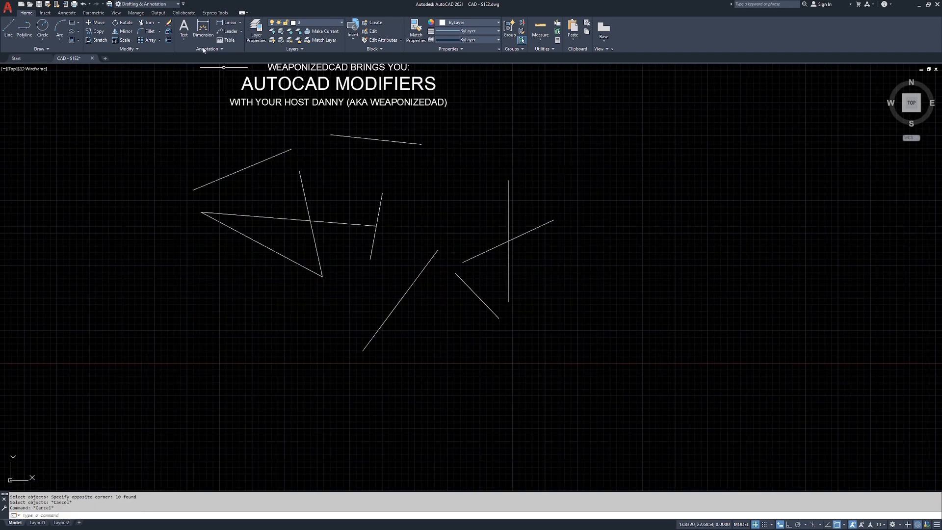
Erase the left group of six sample lines by picking each one individually, and undo the erasure
{"action": "left_click", "coordinate": [168, 22]}
{"action": "left_click", "coordinate": [363, 139]}
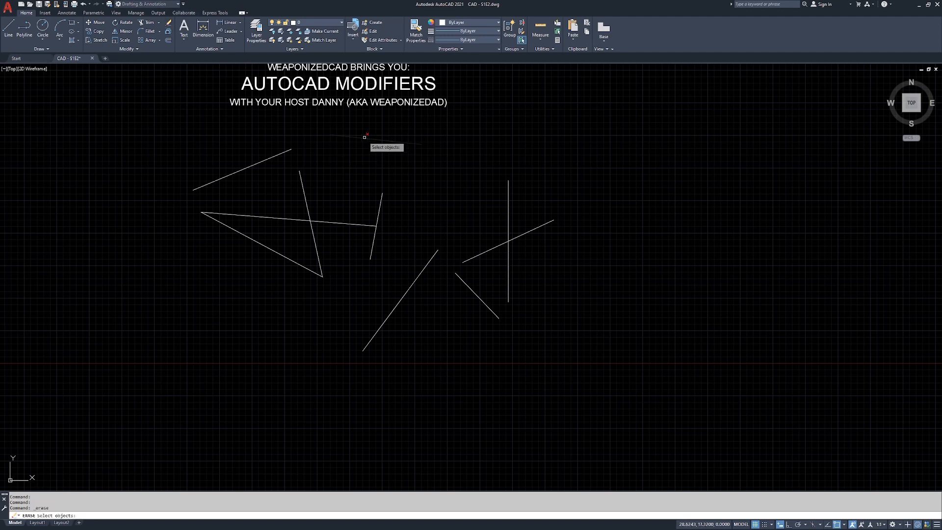
{"action": "left_click", "coordinate": [284, 153]}
{"action": "left_click", "coordinate": [283, 217]}
{"action": "left_click", "coordinate": [275, 251]}
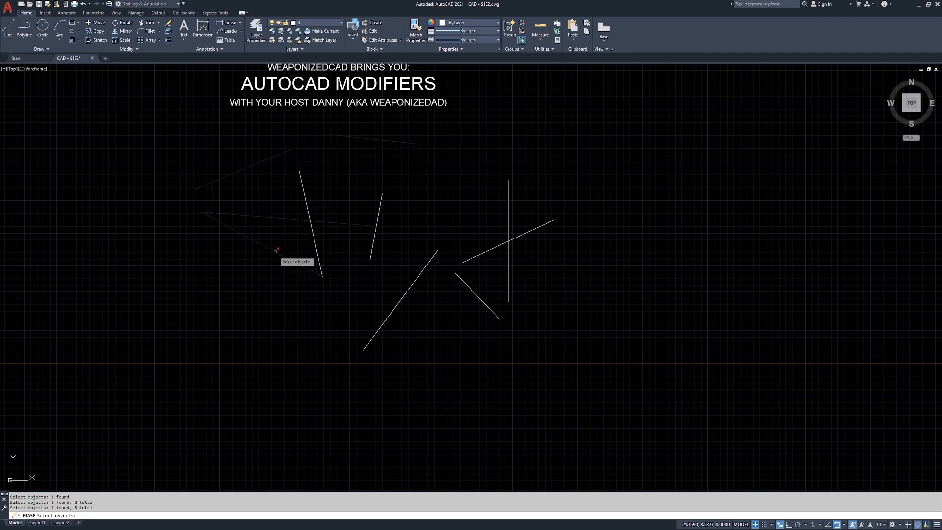
{"action": "left_click", "coordinate": [313, 247]}
{"action": "left_click", "coordinate": [377, 234]}
{"action": "left_click", "coordinate": [376, 236]}
{"action": "left_click", "coordinate": [374, 237]}
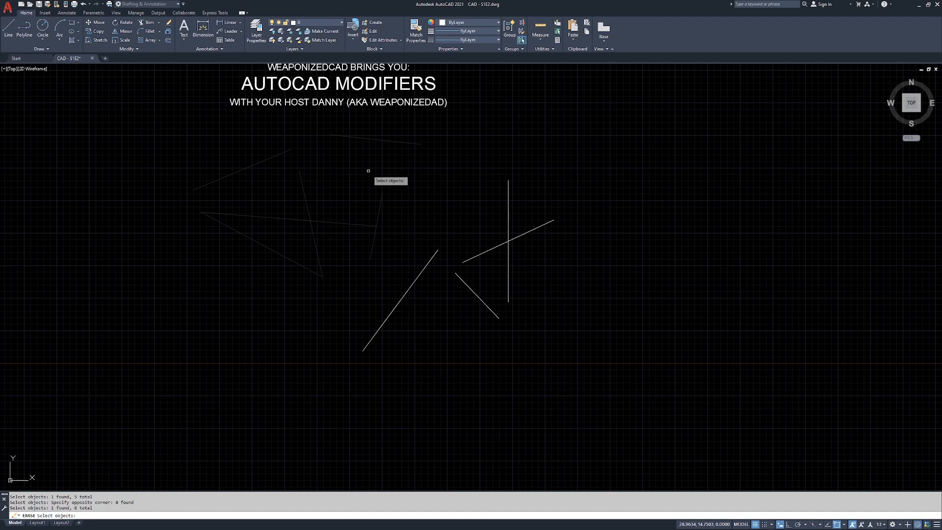
{"action": "key", "text": "Return"}
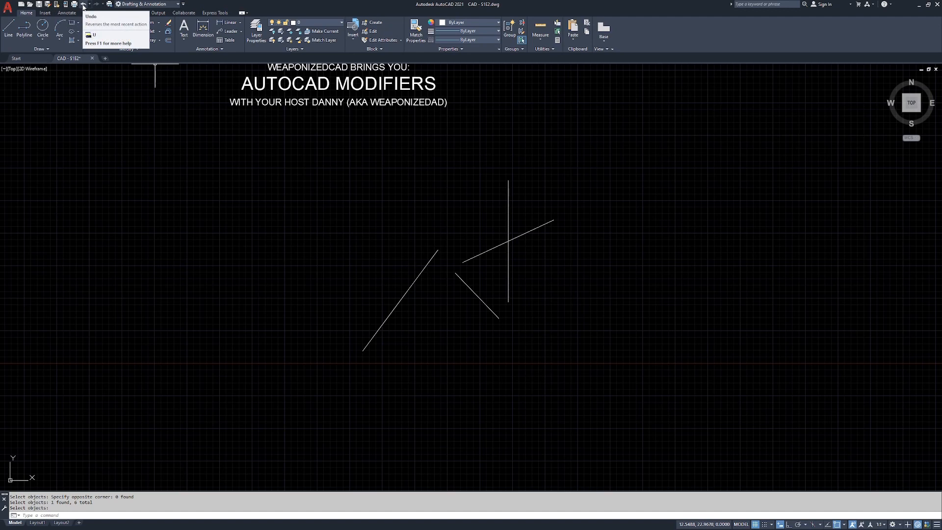
{"action": "key", "text": "Return"}
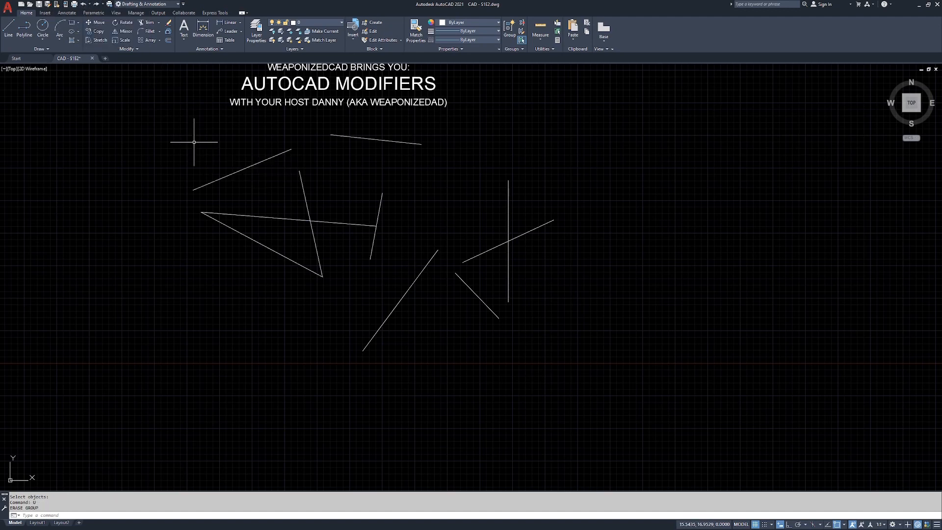
Trim the steep line above its crossing with the nearly horizontal line, and trim that line's portion left of the crossing
{"action": "scroll", "coordinate": [309, 199], "scroll_direction": "up", "scroll_amount": 1}
{"action": "middle_click_drag", "start_coordinate": [312, 196], "coordinate": [448, 226]}
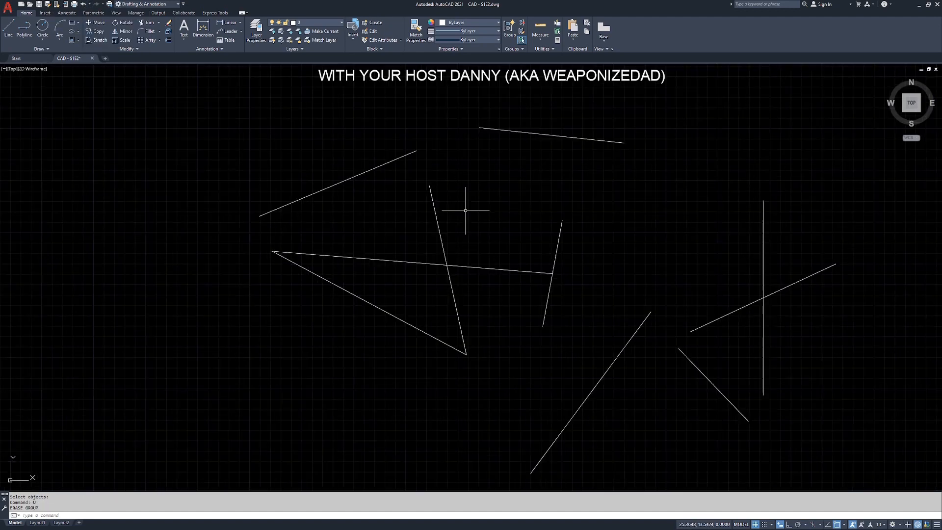
{"action": "left_click", "coordinate": [148, 23]}
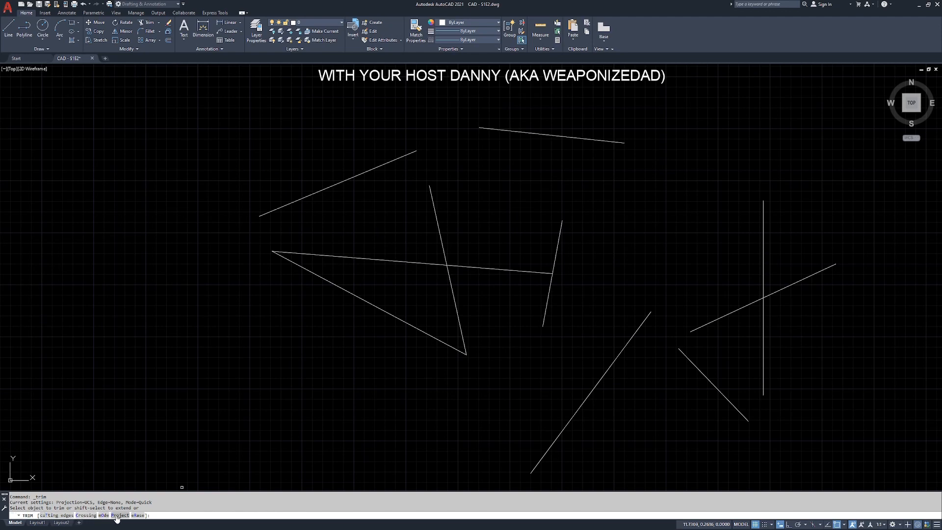
{"action": "key", "text": "Escape"}
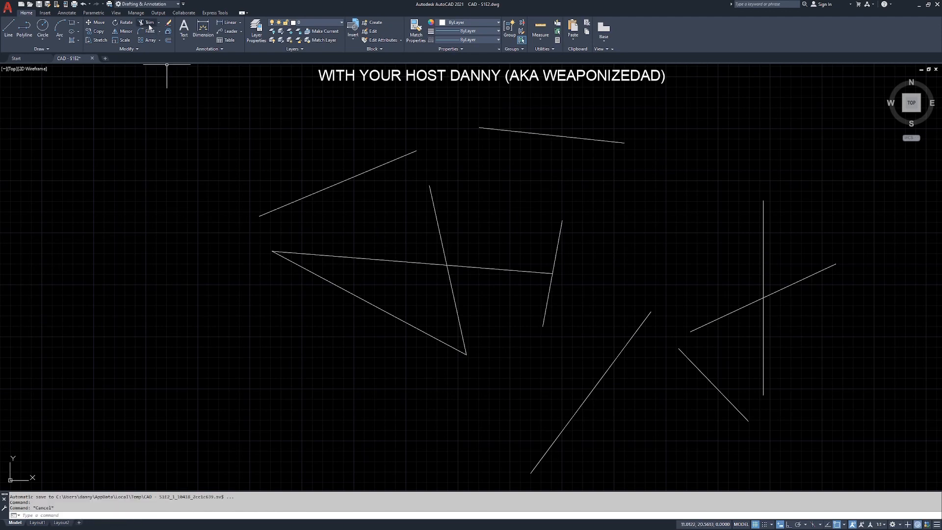
{"action": "left_click", "coordinate": [149, 26]}
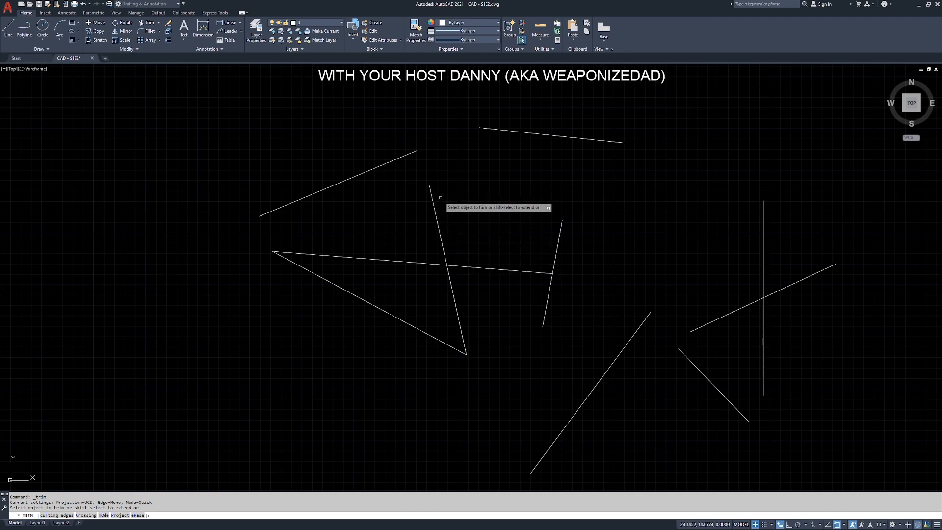
{"action": "left_click", "coordinate": [436, 216]}
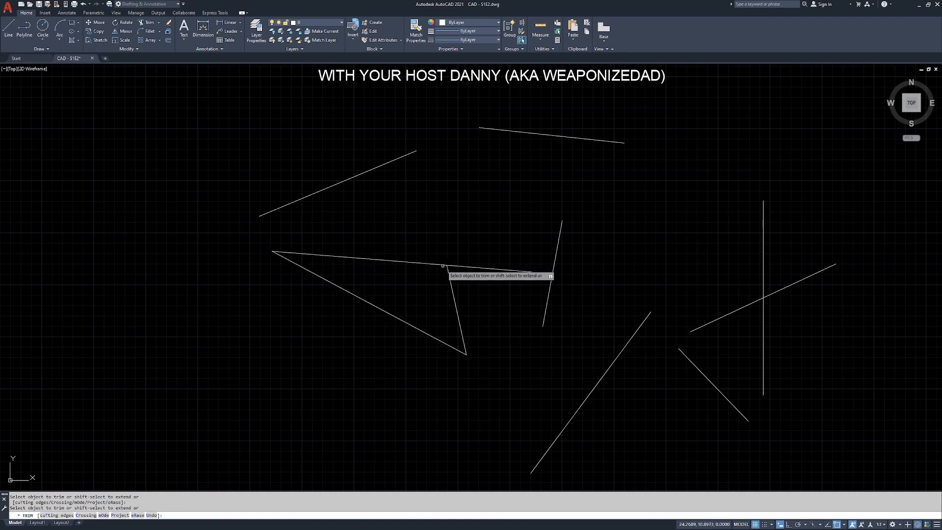
{"action": "left_click", "coordinate": [392, 262]}
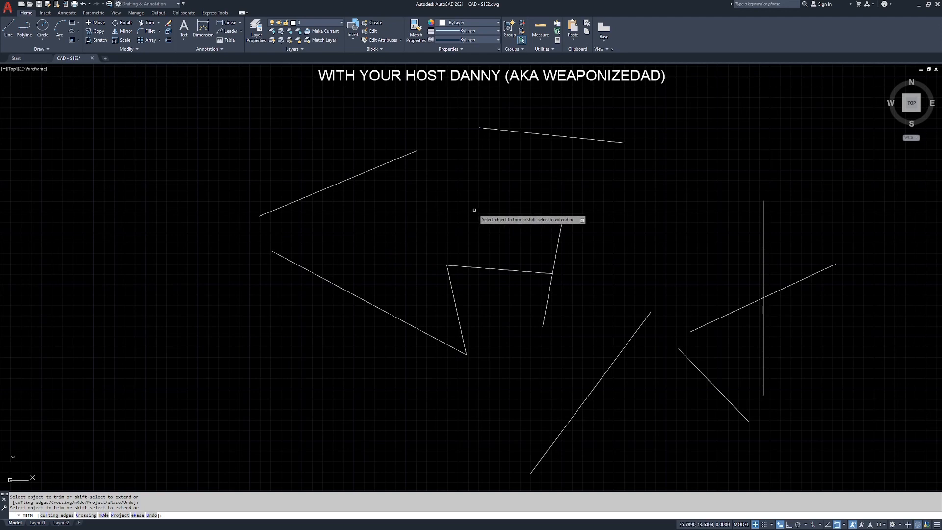
{"action": "key", "text": "Return"}
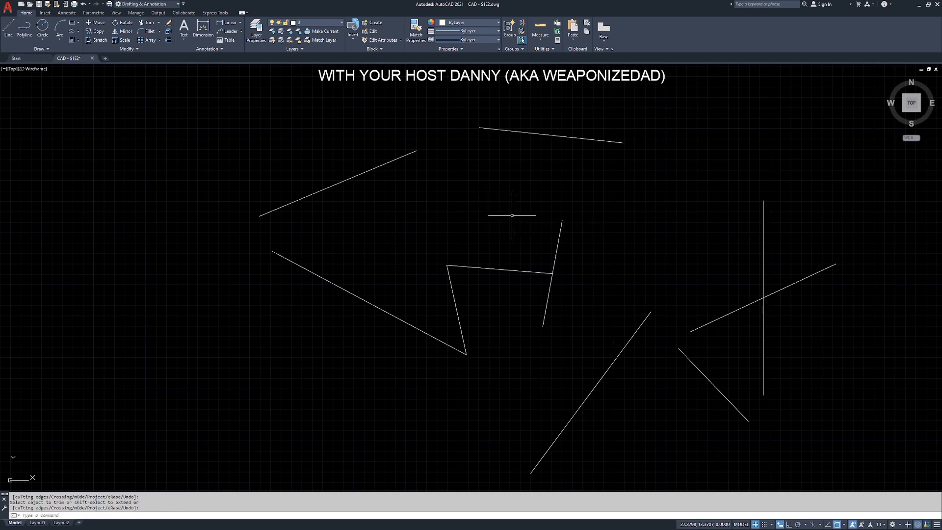
Extend the trimmed nearly horizontal line back to the lower-left line's upper end and across to the vertical line
{"action": "left_click", "coordinate": [158, 23]}
{"action": "left_click", "coordinate": [155, 50]}
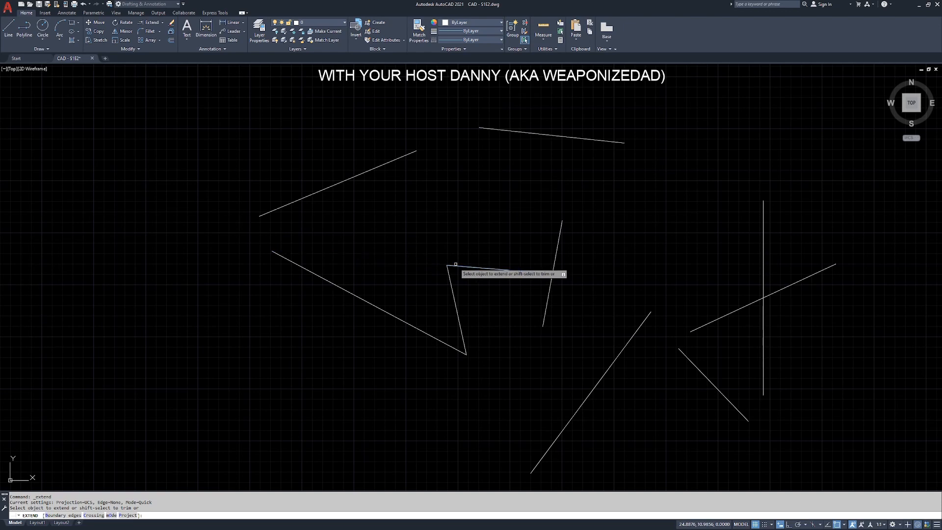
{"action": "left_click", "coordinate": [455, 265]}
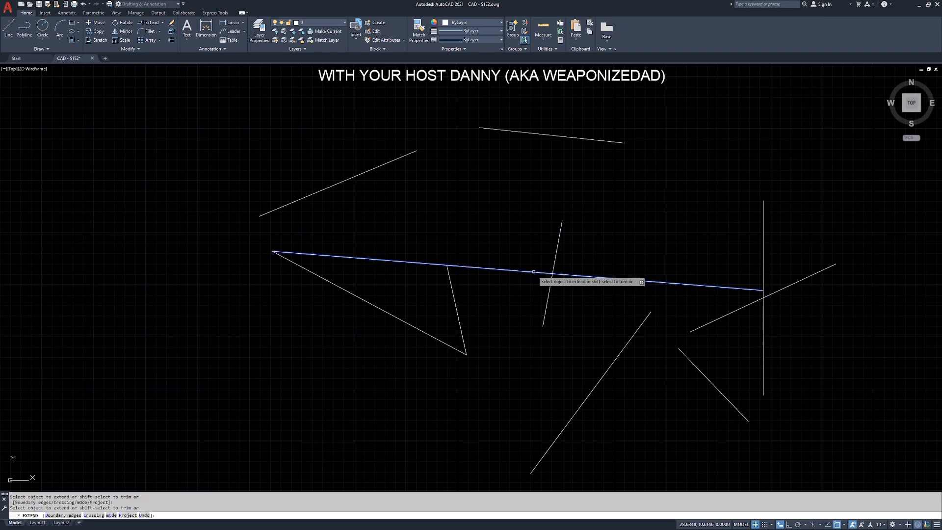
{"action": "left_click", "coordinate": [474, 268]}
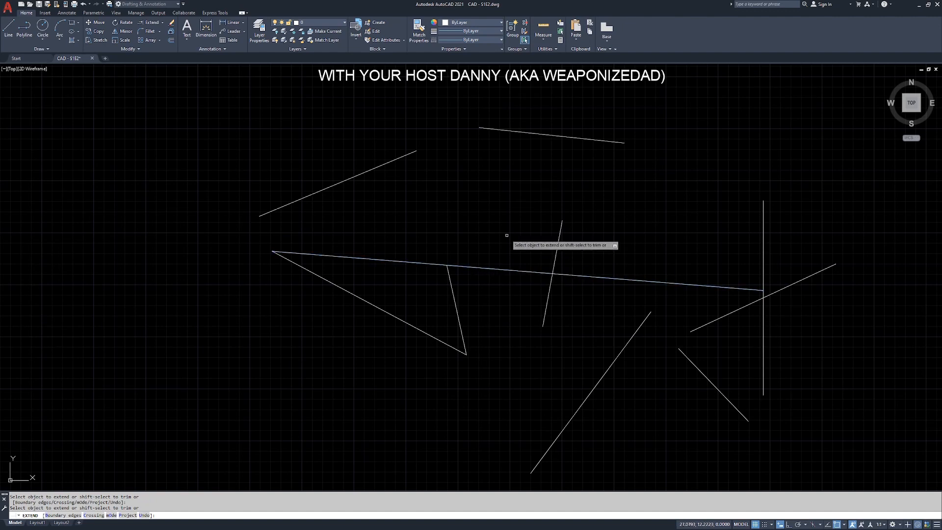
Extend the short steep line up to the line below the title, the lower-left line to the scaled line, and the lower-right diagonal upward
{"action": "left_click", "coordinate": [561, 227]}
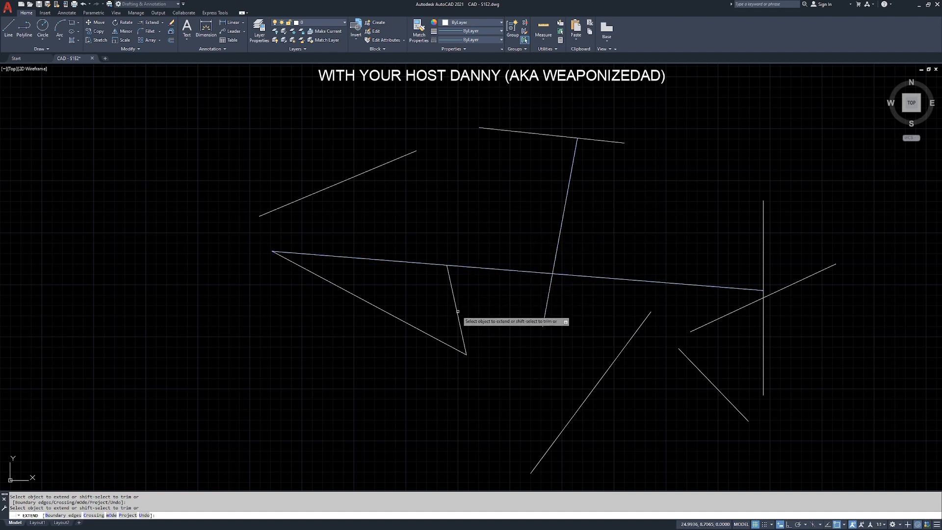
{"action": "left_click", "coordinate": [444, 342]}
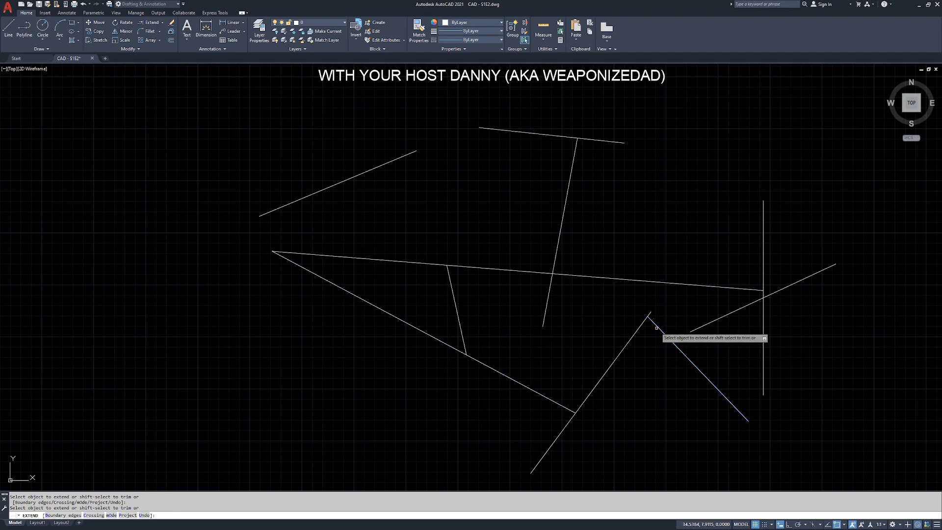
{"action": "left_click", "coordinate": [657, 324]}
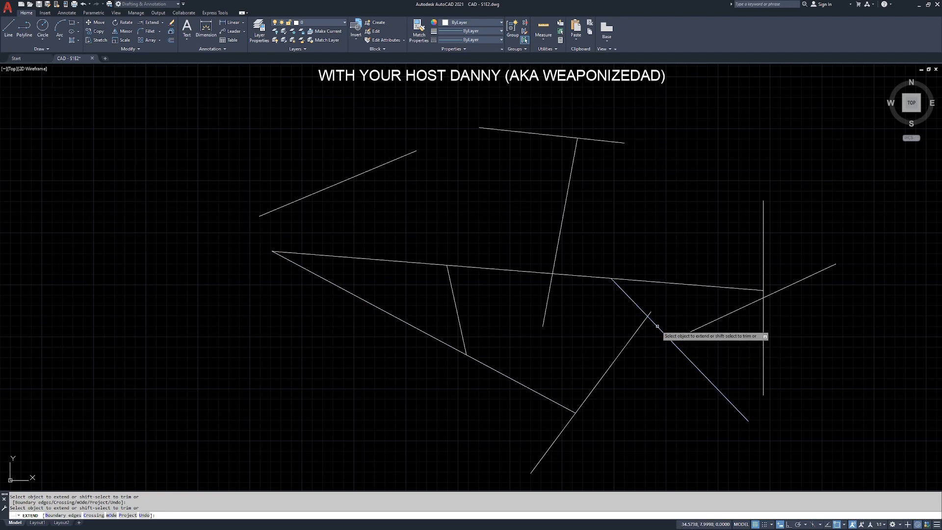
{"action": "left_click", "coordinate": [620, 288]}
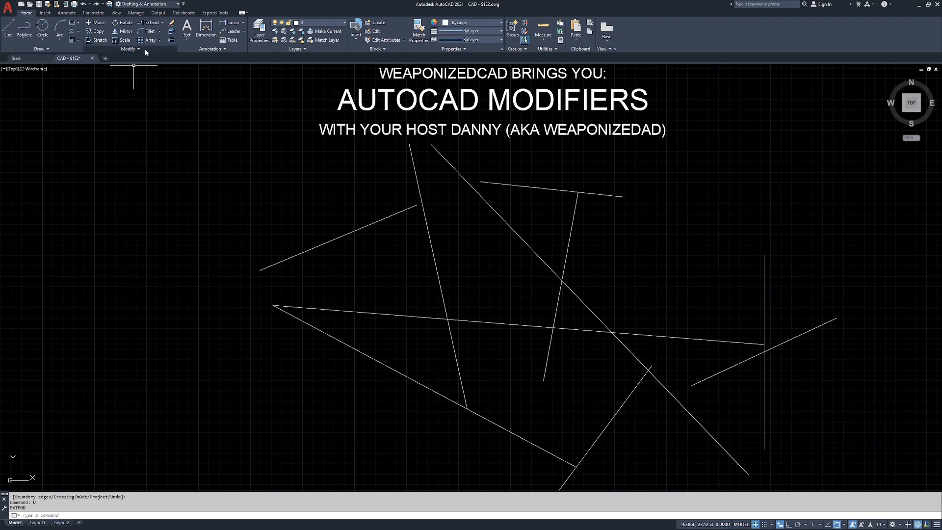
Start the Trim command and switch its mode from Quick to Standard
{"action": "left_click", "coordinate": [163, 25]}
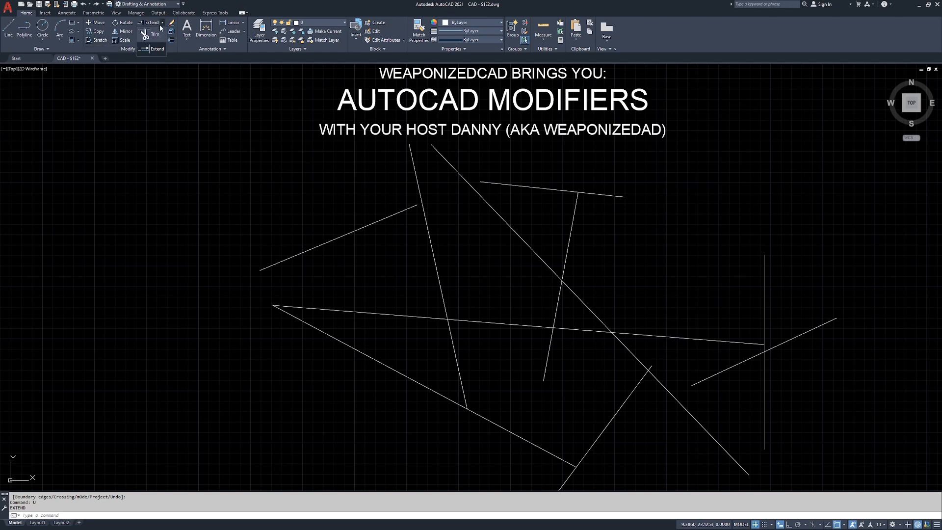
{"action": "left_click", "coordinate": [150, 34]}
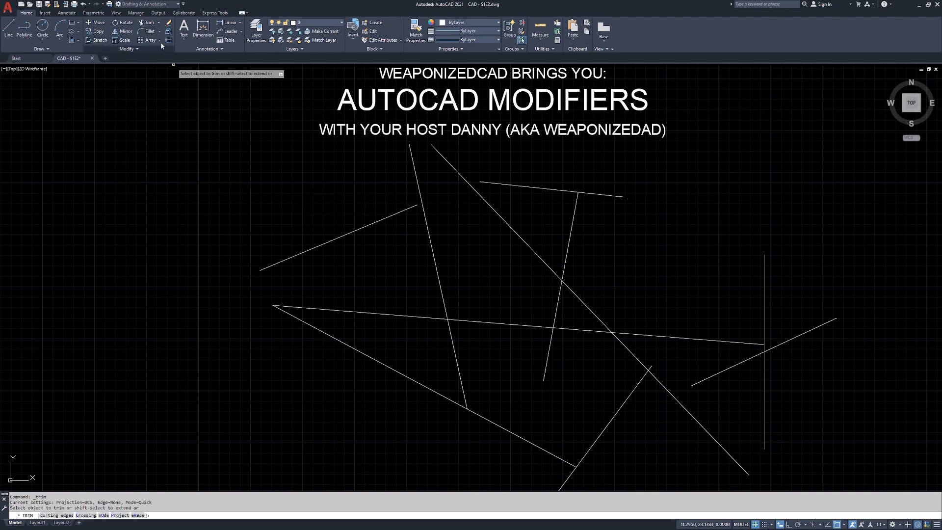
{"action": "left_click", "coordinate": [160, 23]}
{"action": "left_click", "coordinate": [103, 516]}
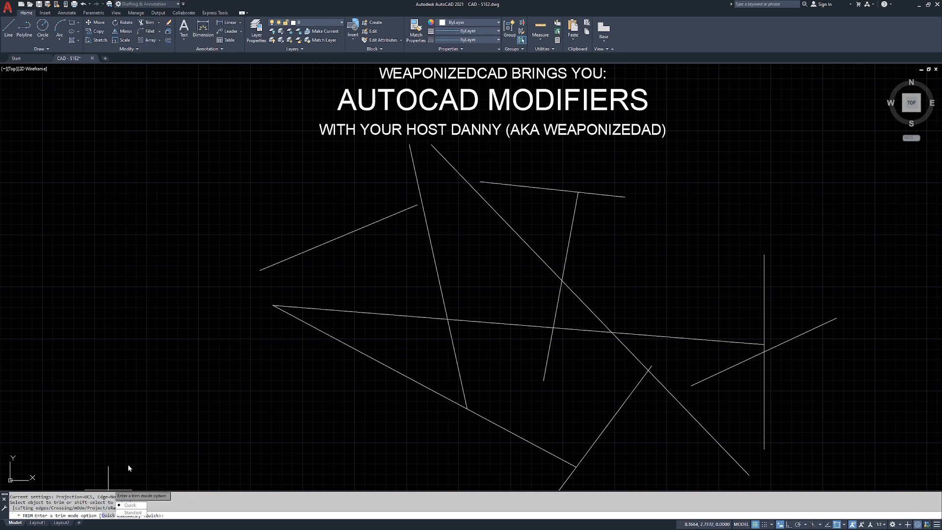
{"action": "left_click", "coordinate": [130, 513]}
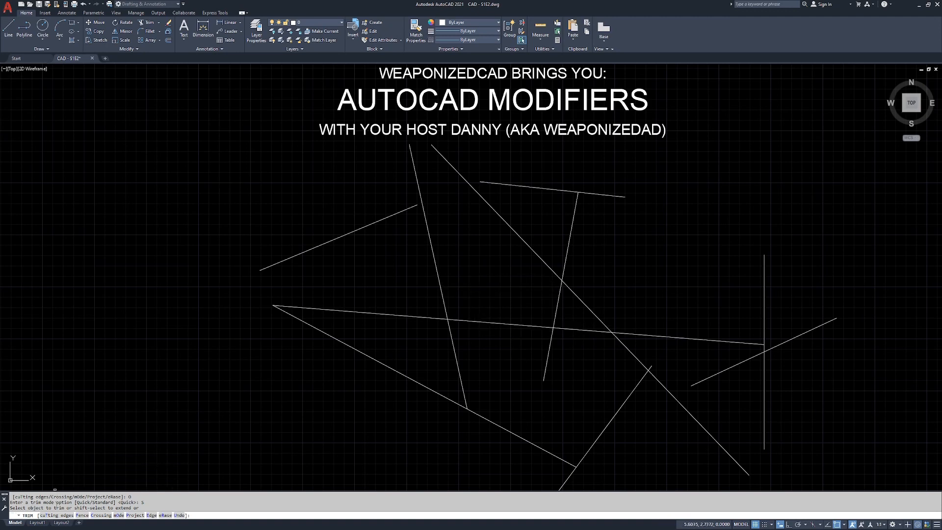
Trim the steep left line above its crossing, using the long nearly horizontal line as the cutting edge
{"action": "left_click", "coordinate": [53, 515]}
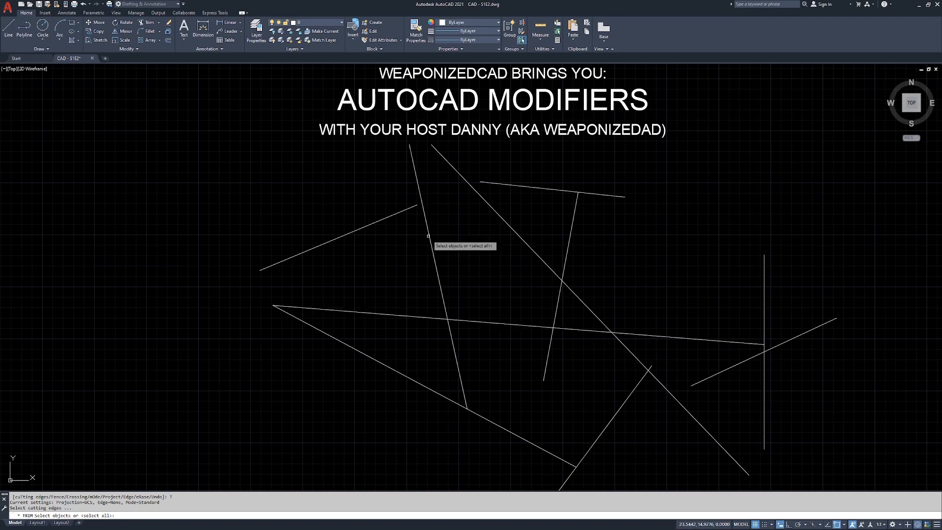
{"action": "left_click", "coordinate": [463, 321]}
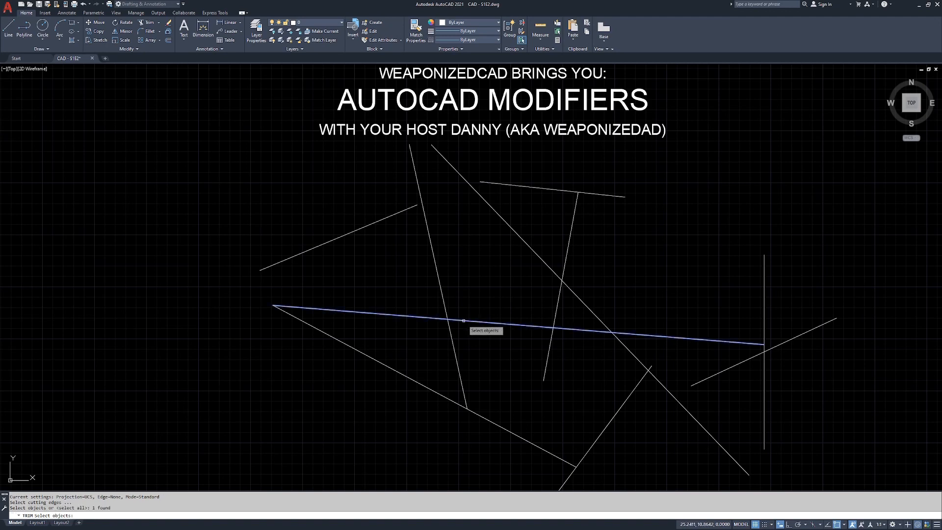
{"action": "key", "text": "Return"}
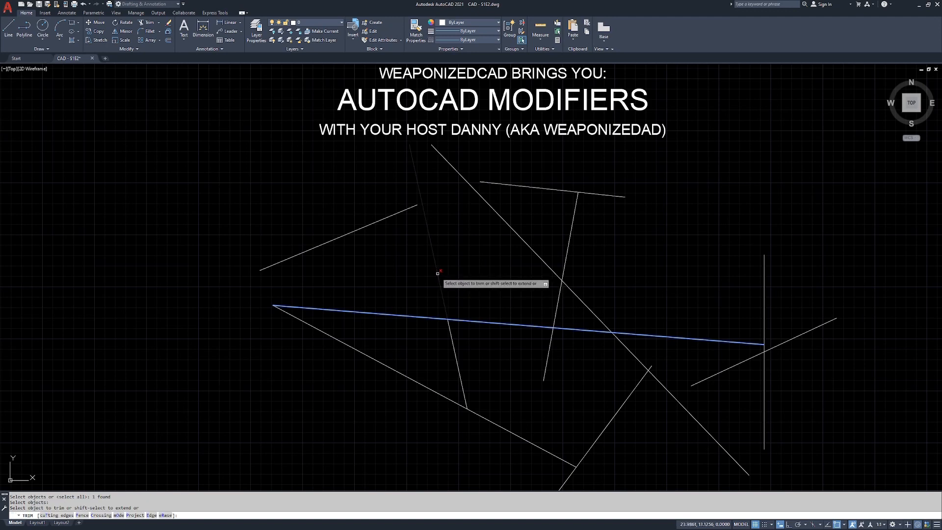
{"action": "left_click", "coordinate": [437, 273]}
{"action": "key", "text": "Return"}
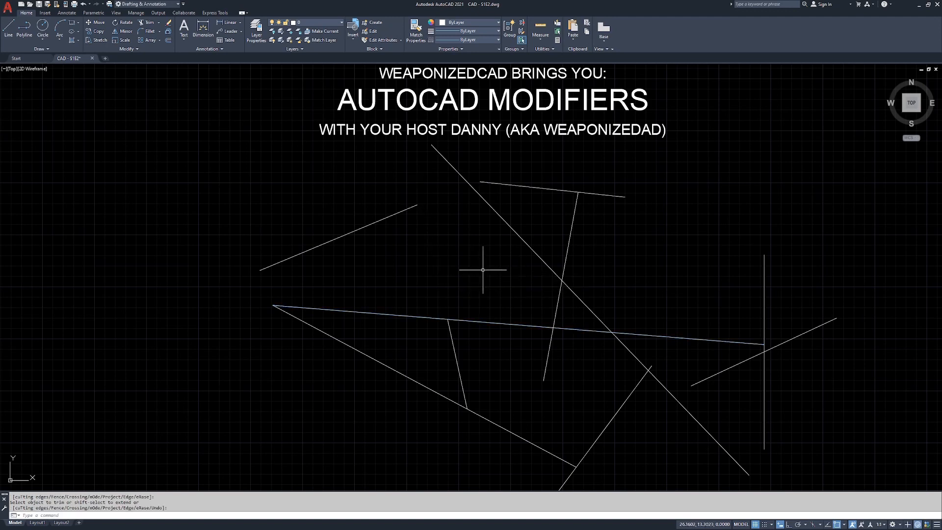
Trim the upper part of the long diagonal, using the steep line below the upper line as the cutting edge
{"action": "key", "text": "Return"}
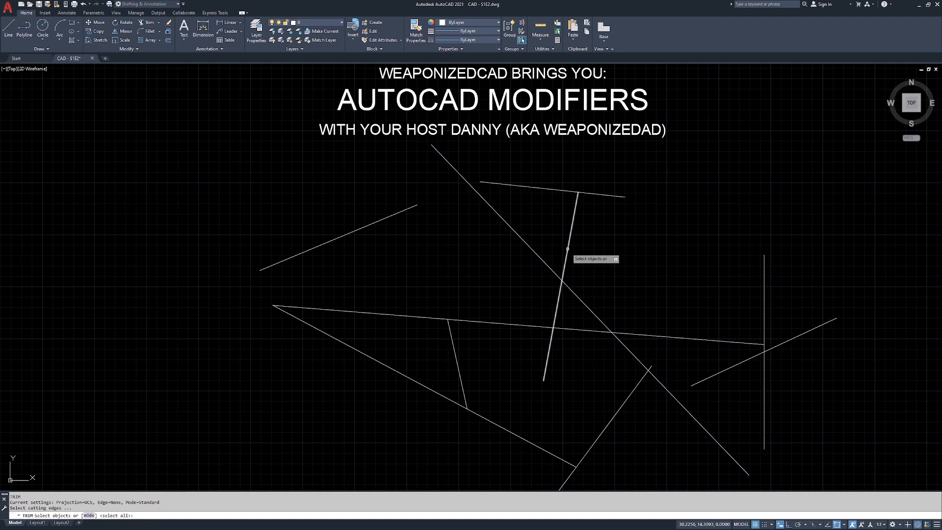
{"action": "left_click", "coordinate": [568, 249]}
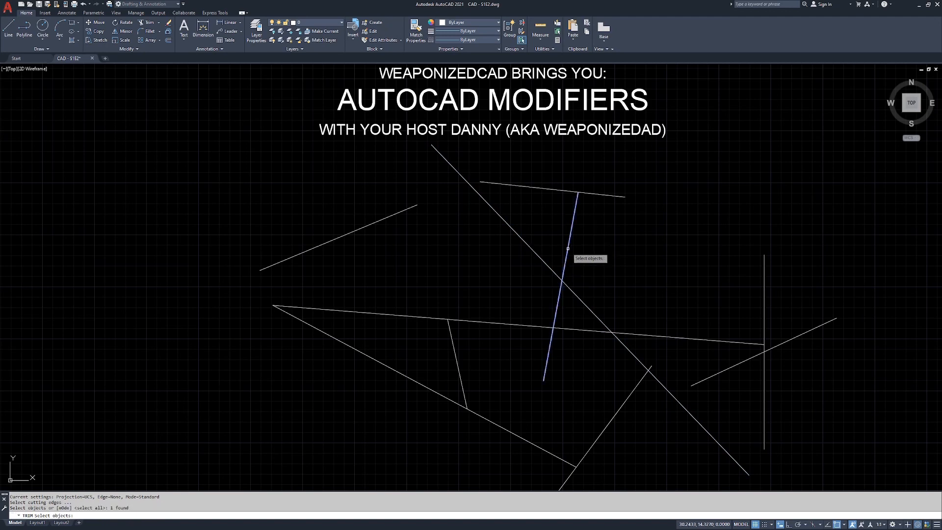
{"action": "key", "text": "Return"}
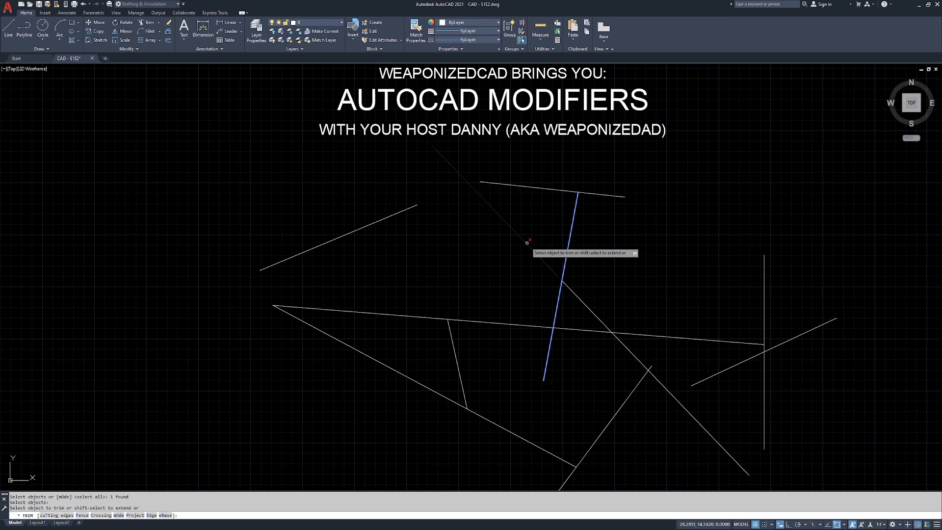
{"action": "left_click", "coordinate": [508, 222]}
{"action": "key", "text": "Return"}
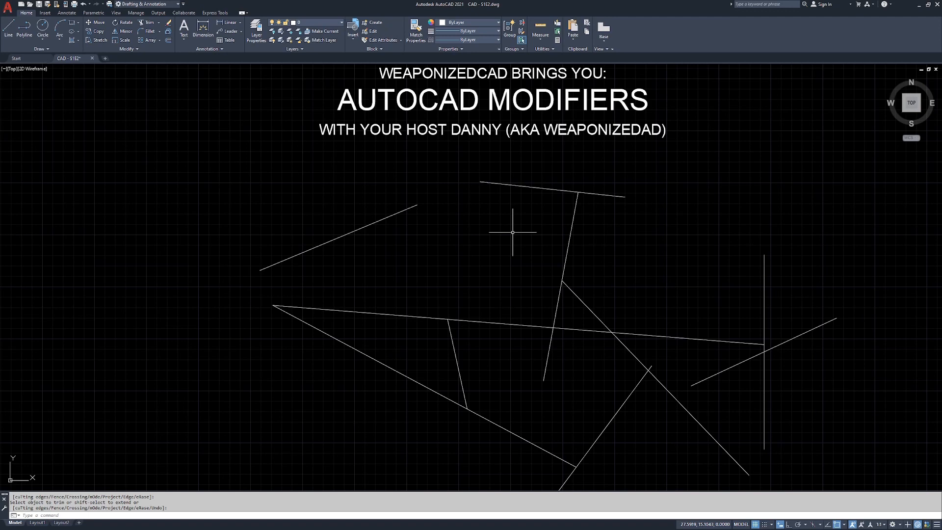
{"action": "left_click", "coordinate": [150, 24]}
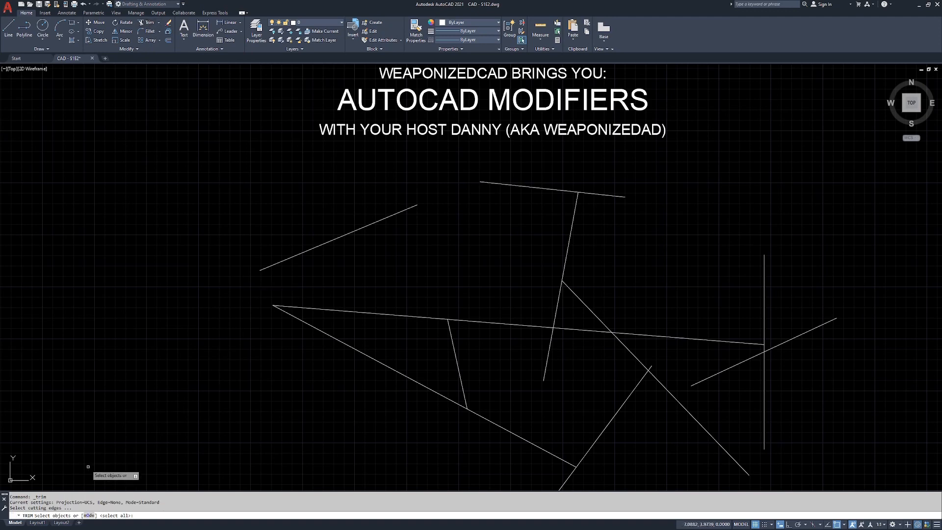
{"action": "left_click", "coordinate": [91, 516]}
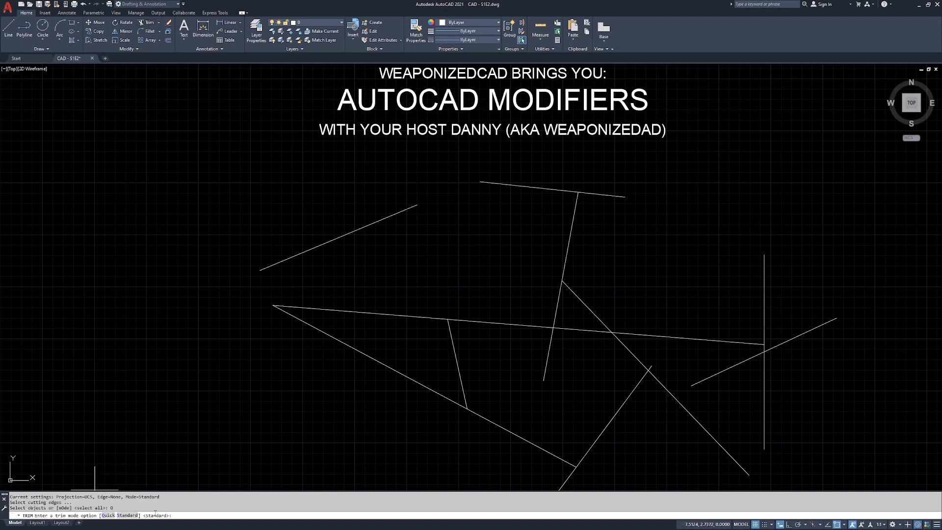
{"action": "key", "text": "Escape"}
{"action": "key", "text": "Escape"}
{"action": "key", "text": "Escape"}
Start Extend in Standard mode and choose the slanted line at the upper left as the boundary edge
{"action": "left_click", "coordinate": [159, 25]}
{"action": "left_click", "coordinate": [153, 48]}
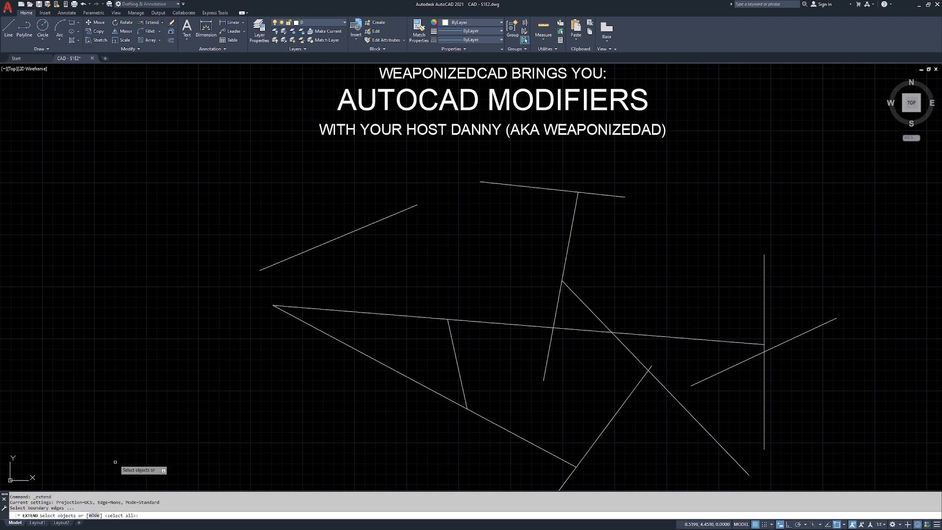
{"action": "left_click", "coordinate": [93, 515]}
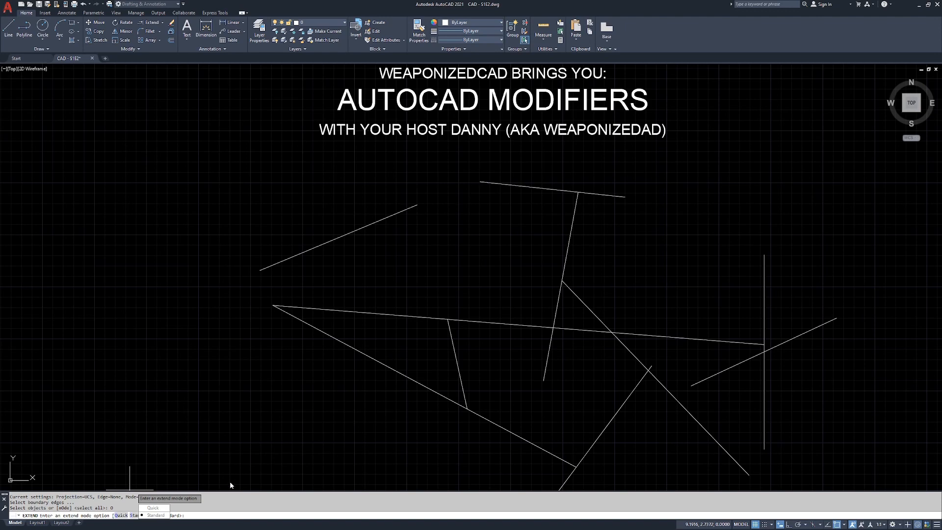
{"action": "left_click", "coordinate": [165, 515]}
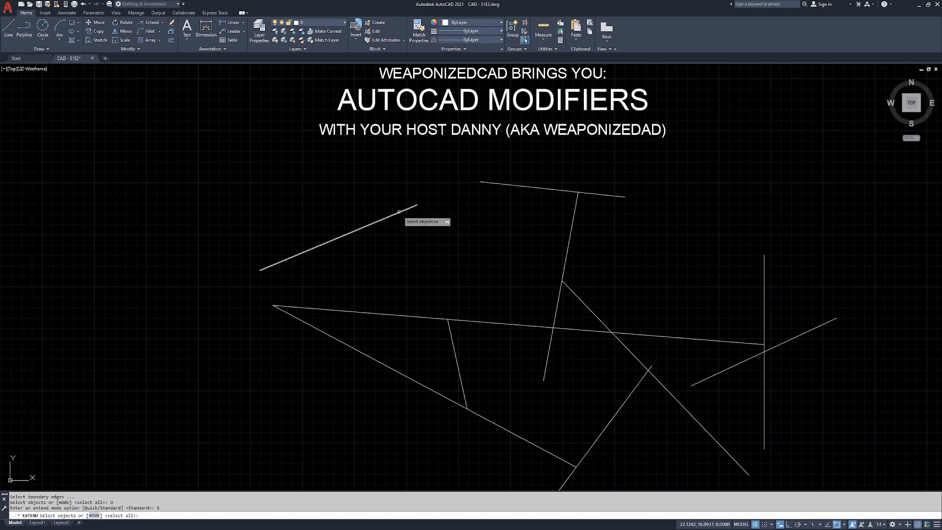
{"action": "key", "text": "ctrl"}
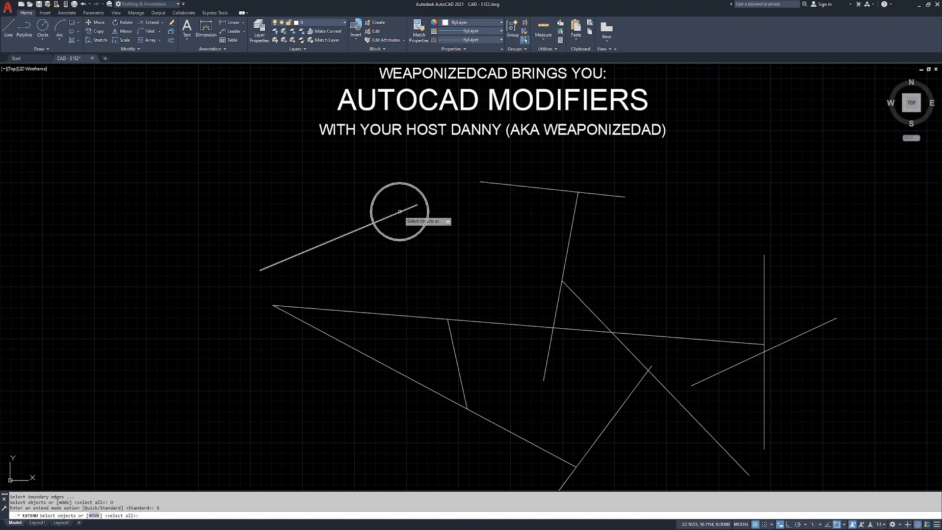
{"action": "left_click", "coordinate": [400, 212]}
{"action": "key", "text": "Return"}
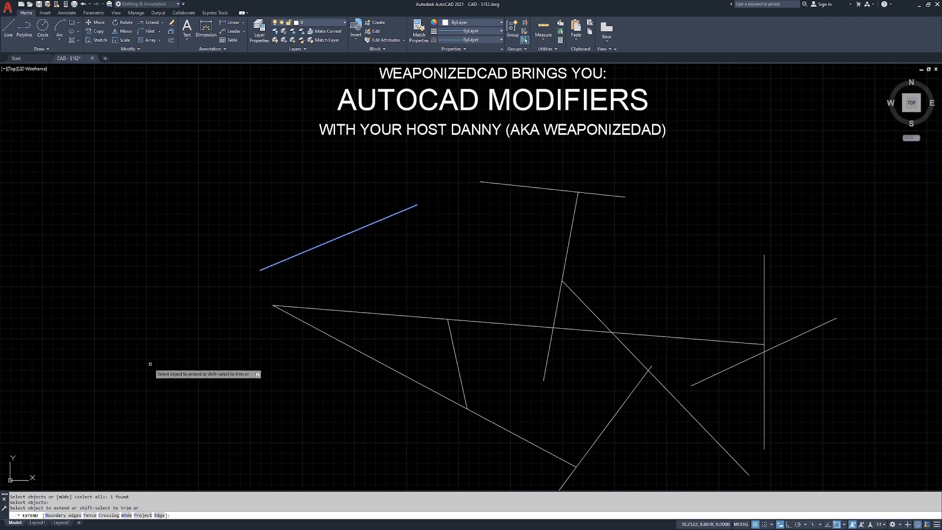
Set the implied edge mode to Extend and extend the long diagonal's upper end to the boundary line's imaginary continuation
{"action": "left_click", "coordinate": [160, 515]}
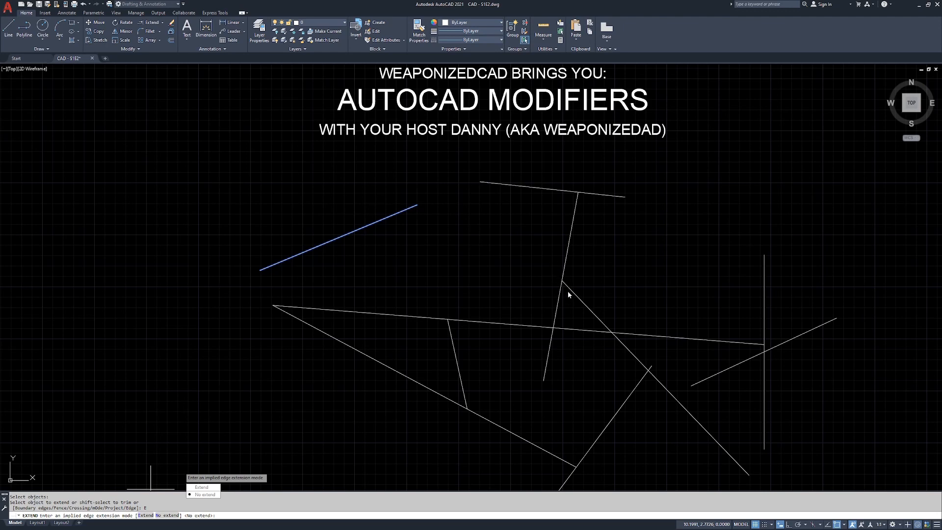
{"action": "key", "text": "ctrl"}
{"action": "left_click", "coordinate": [379, 220]}
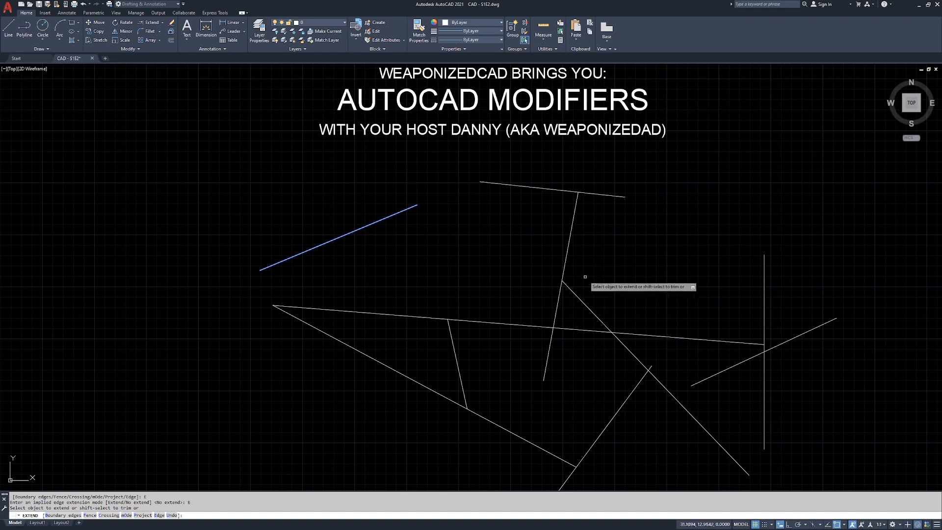
{"action": "left_click", "coordinate": [570, 288]}
{"action": "left_click", "coordinate": [569, 287]}
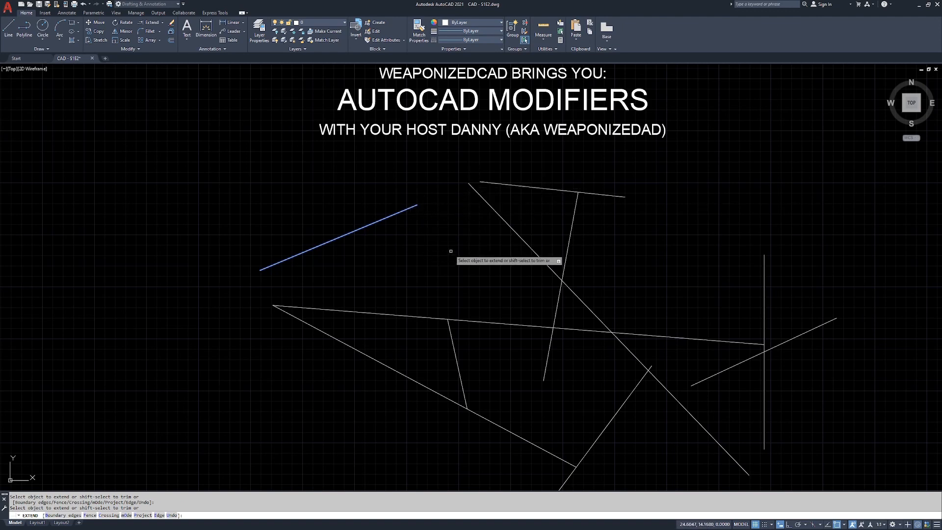
{"action": "key", "text": "Return"}
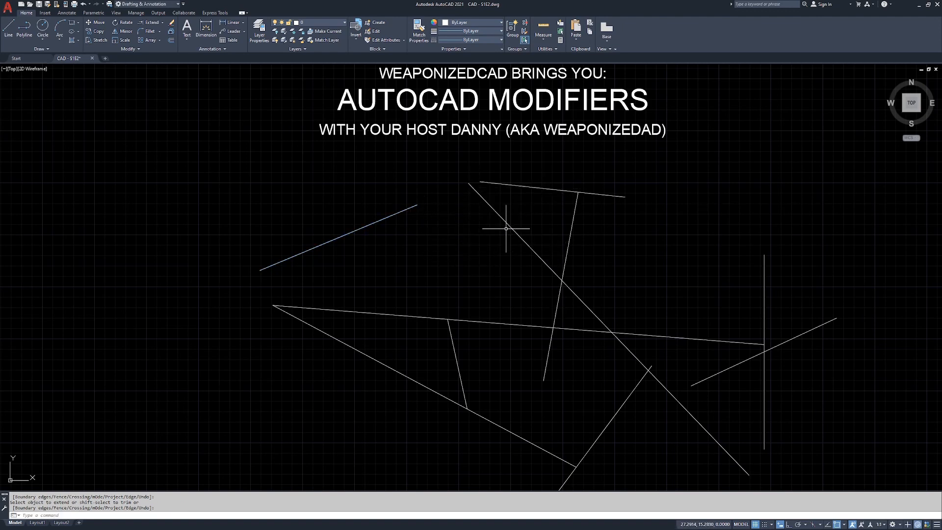
Extend the line below the title rightward to the implied continuation of the vertical line, used as the boundary edge
{"action": "middle_click_drag", "start_coordinate": [660, 263], "coordinate": [592, 231]}
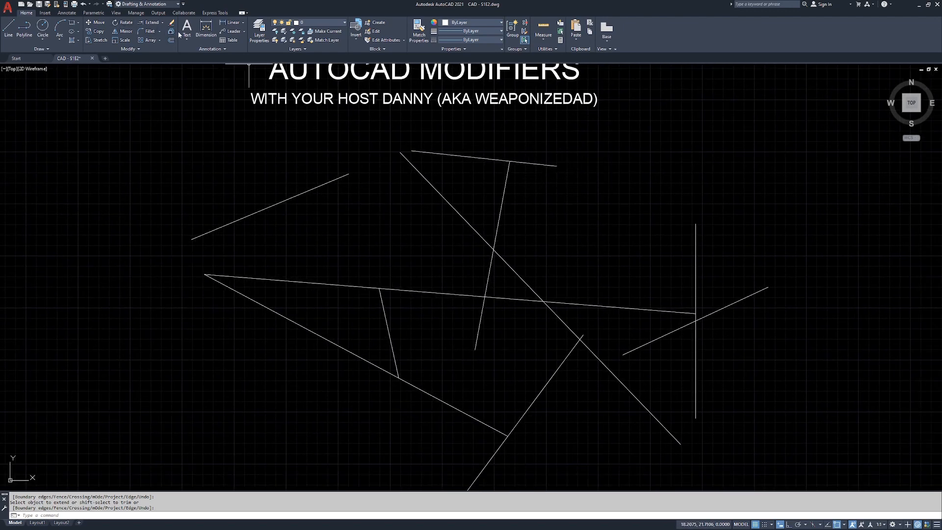
{"action": "type", "text": "EX"}
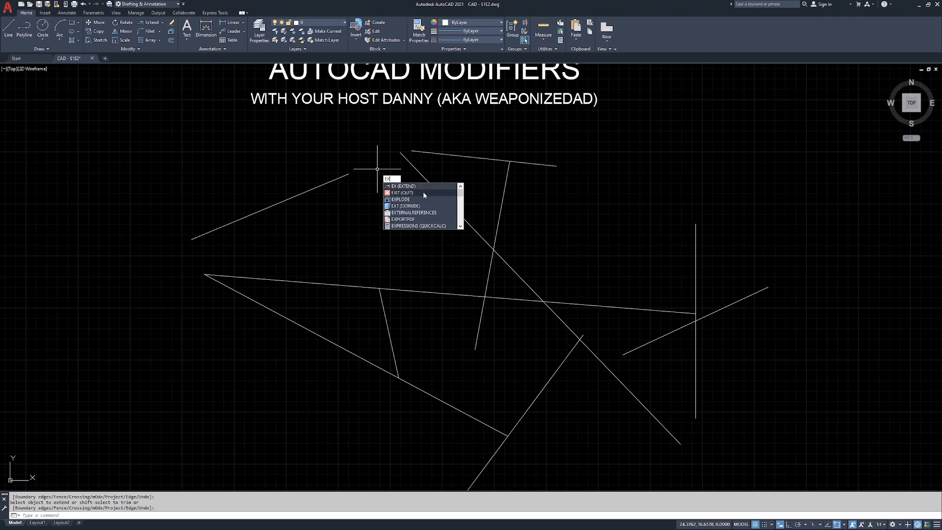
{"action": "left_click", "coordinate": [418, 187]}
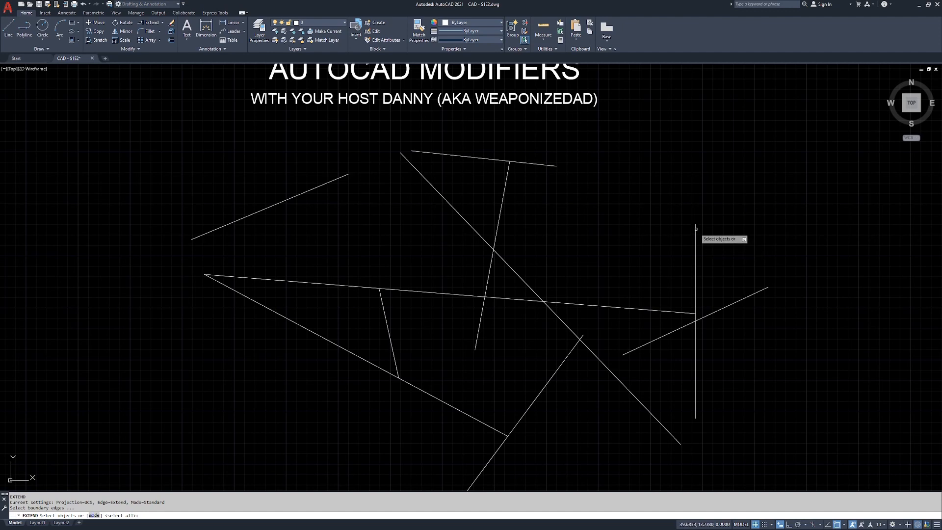
{"action": "key", "text": "ctrl"}
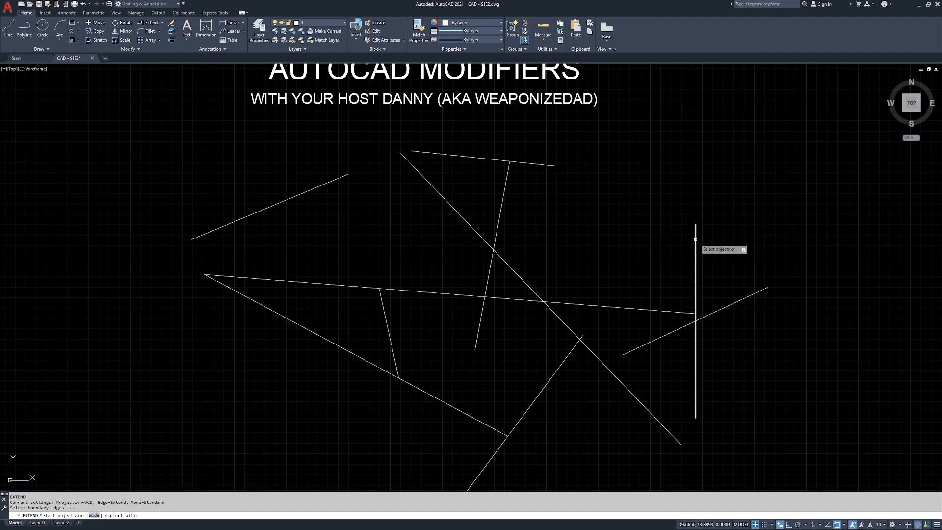
{"action": "left_click", "coordinate": [696, 236]}
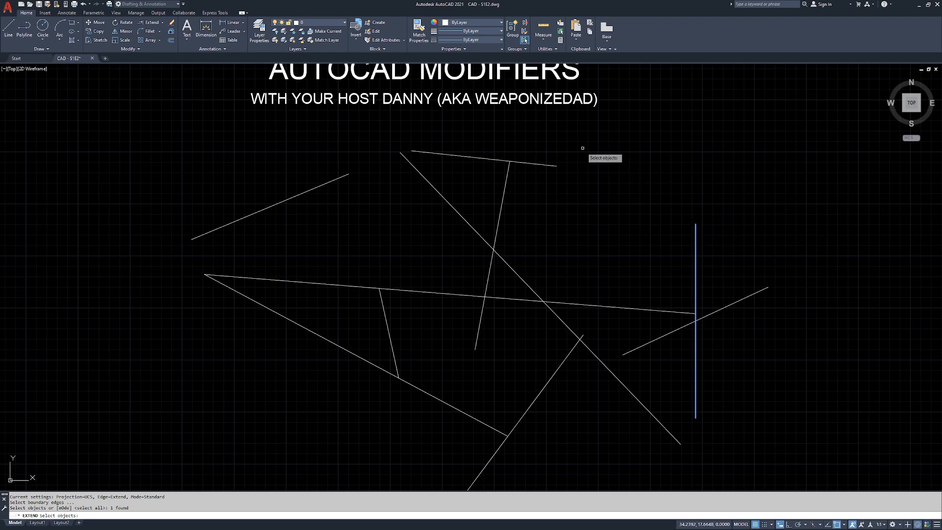
{"action": "key", "text": "Return"}
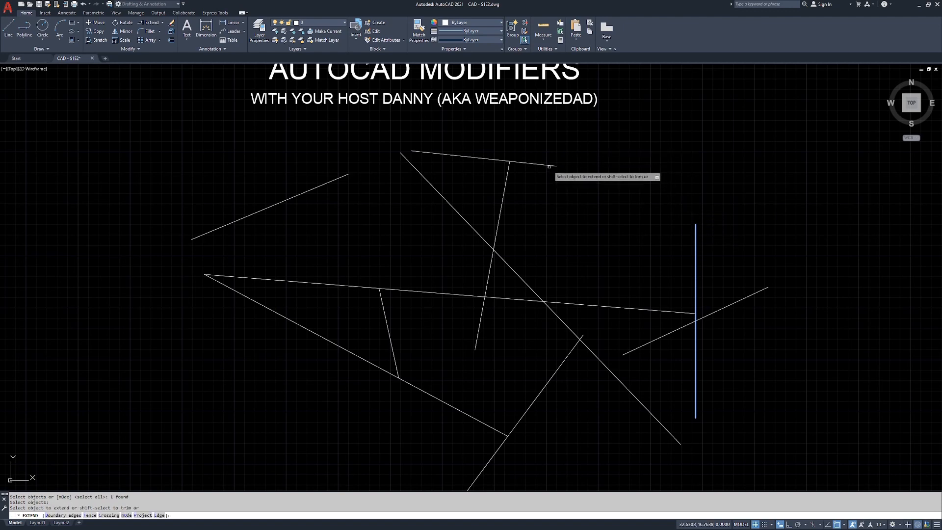
{"action": "left_click", "coordinate": [546, 164]}
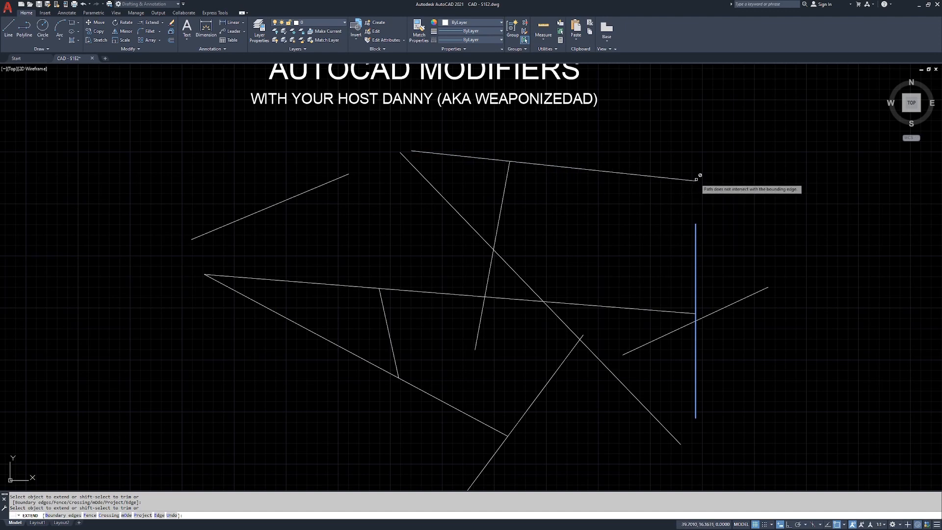
{"action": "key", "text": "Return"}
{"action": "middle_click_drag", "start_coordinate": [694, 267], "coordinate": [688, 238]}
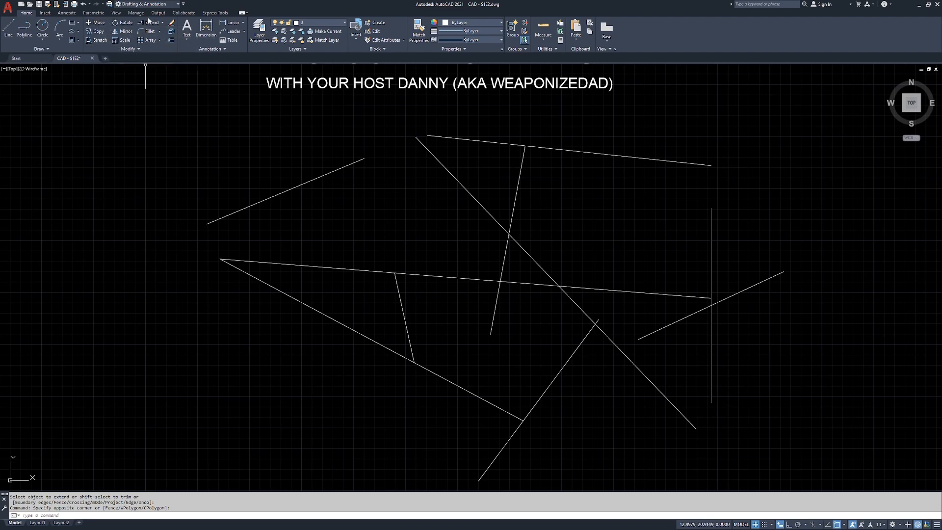
{"action": "left_click", "coordinate": [163, 22]}
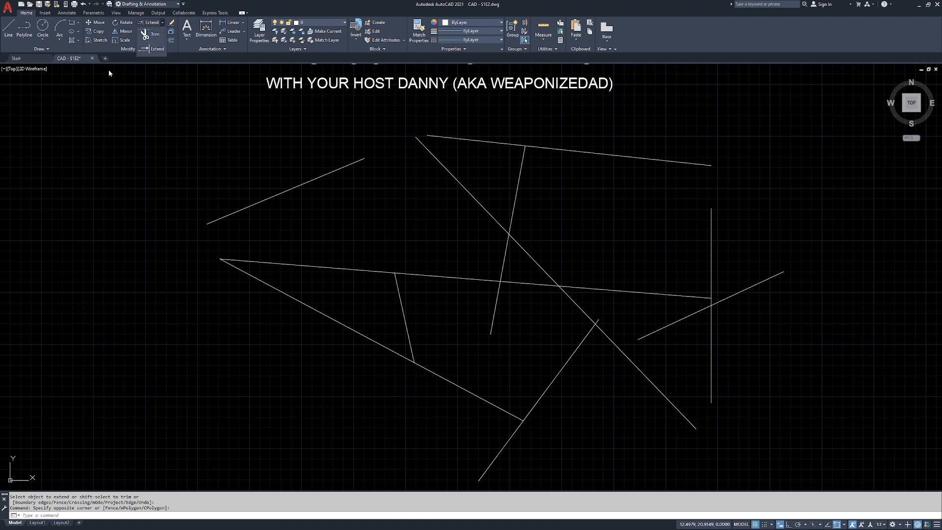
{"action": "left_click", "coordinate": [149, 100]}
{"action": "left_click", "coordinate": [126, 100]}
{"action": "left_click", "coordinate": [87, 128]}
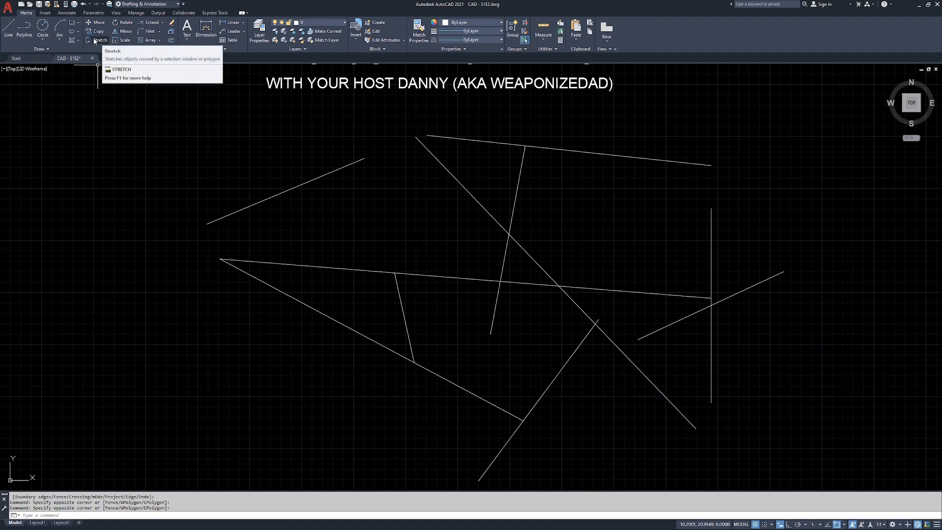
Fillet the slanted line at the upper left with the upper line using a radius of 1, and select the resulting arc
{"action": "left_click", "coordinate": [146, 33]}
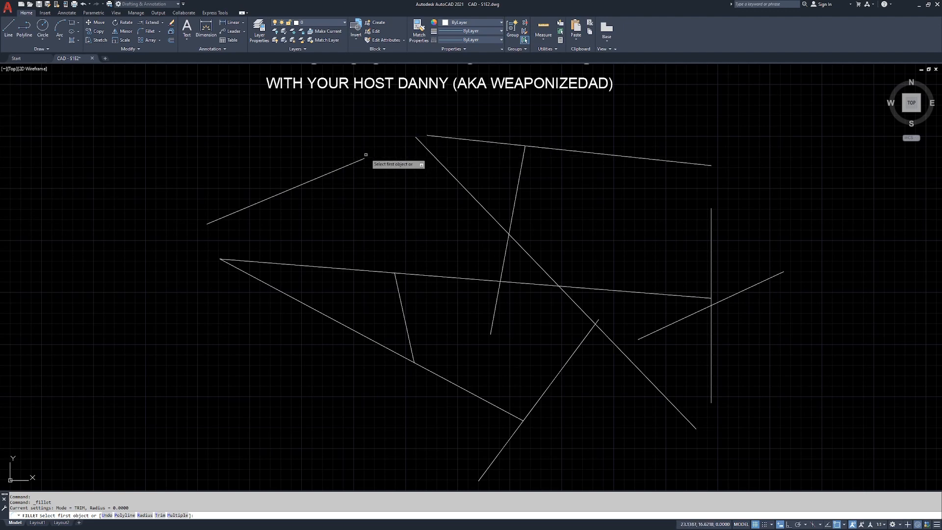
{"action": "left_click", "coordinate": [147, 515]}
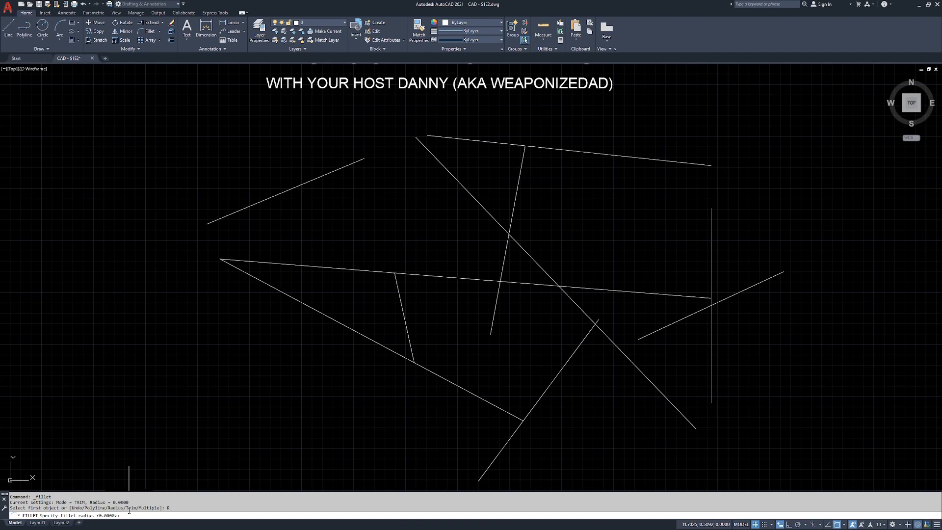
{"action": "key", "text": "Return"}
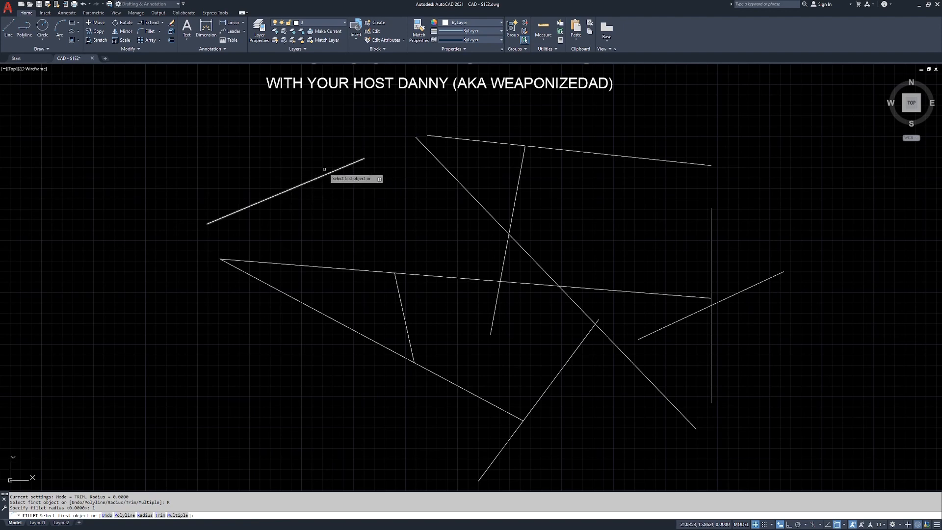
{"action": "left_click", "coordinate": [352, 163]}
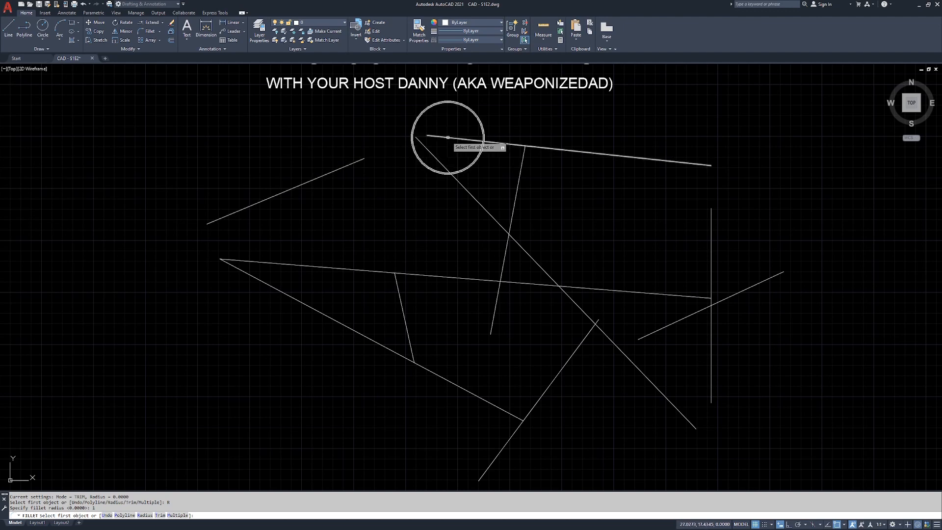
{"action": "left_click", "coordinate": [350, 164]}
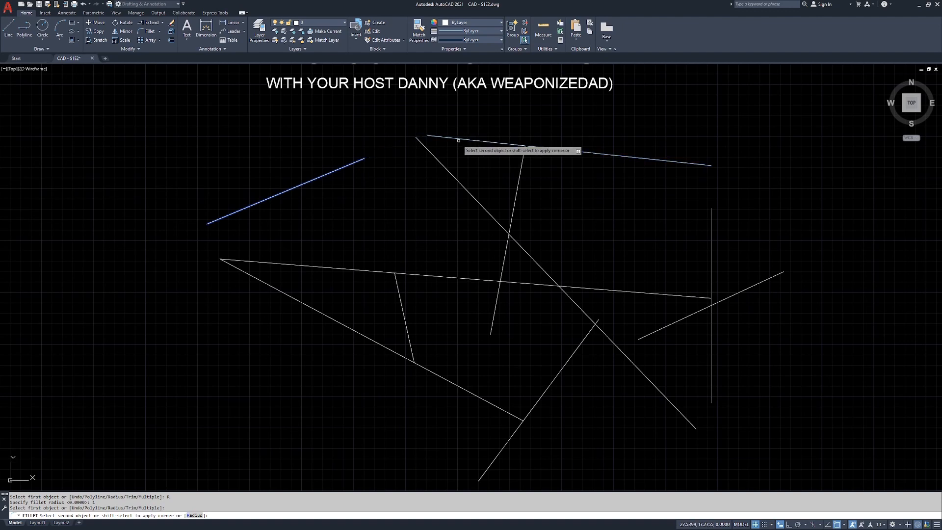
{"action": "scroll", "coordinate": [432, 136], "scroll_direction": "up", "scroll_amount": 5}
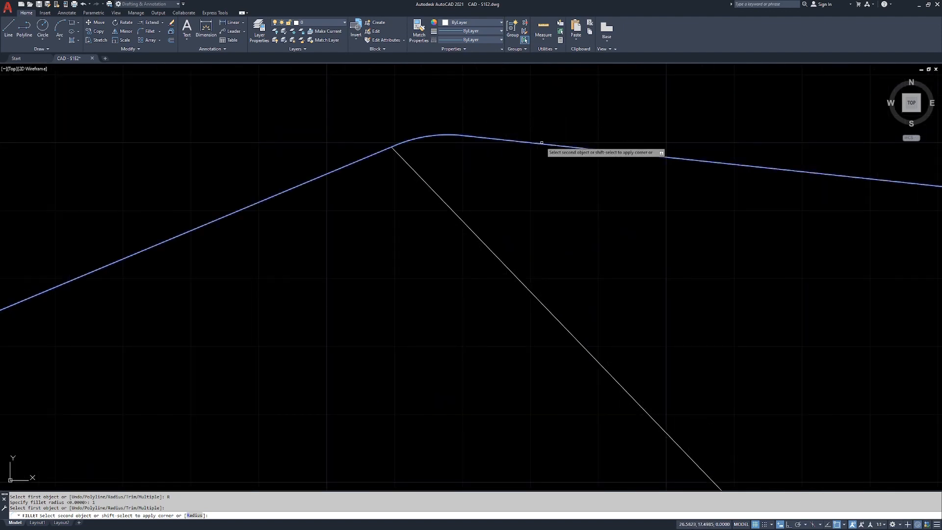
{"action": "left_click", "coordinate": [544, 143]}
{"action": "middle_click_drag", "start_coordinate": [544, 143], "coordinate": [545, 162]}
{"action": "scroll", "coordinate": [459, 162], "scroll_direction": "up", "scroll_amount": 6}
{"action": "left_click_drag", "start_coordinate": [439, 249], "coordinate": [400, 273]}
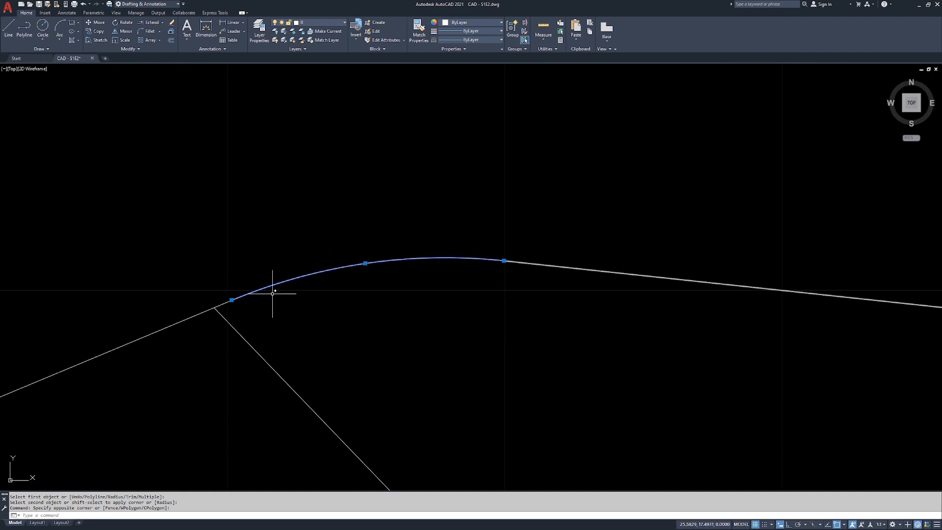
{"action": "scroll", "coordinate": [490, 330], "scroll_direction": "down", "scroll_amount": 10}
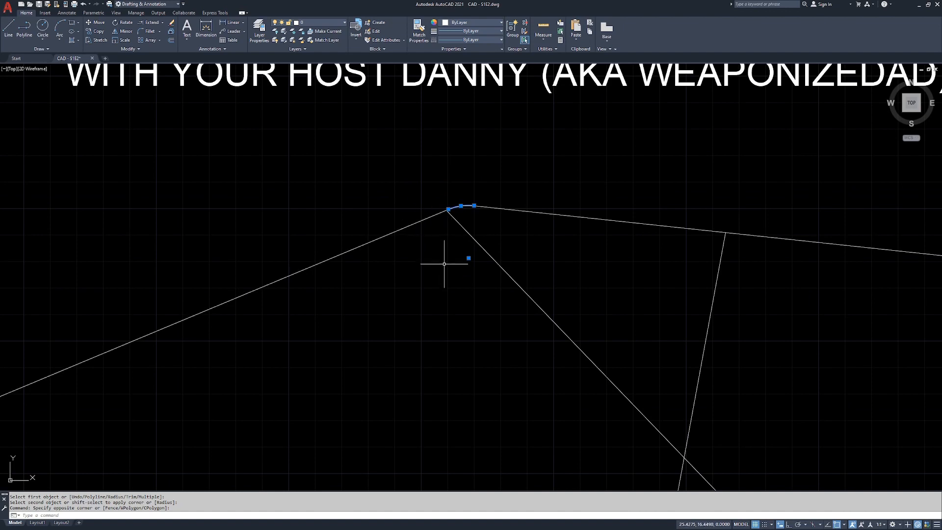
Undo the radius 1 fillet between the slanted line and the upper line
{"action": "type", "text": "uy"}
{"action": "key", "text": "Return"}
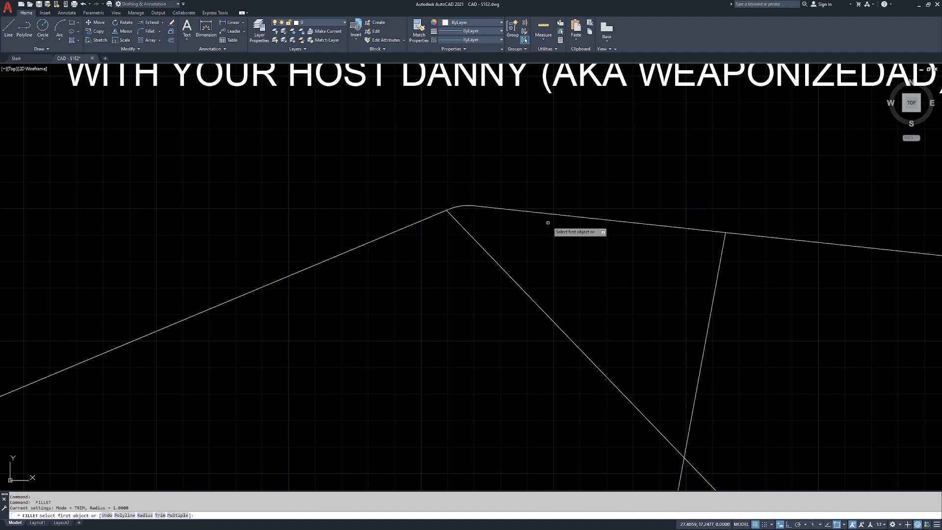
{"action": "key", "text": "Escape"}
{"action": "type", "text": "u"}
{"action": "key", "text": "Return"}
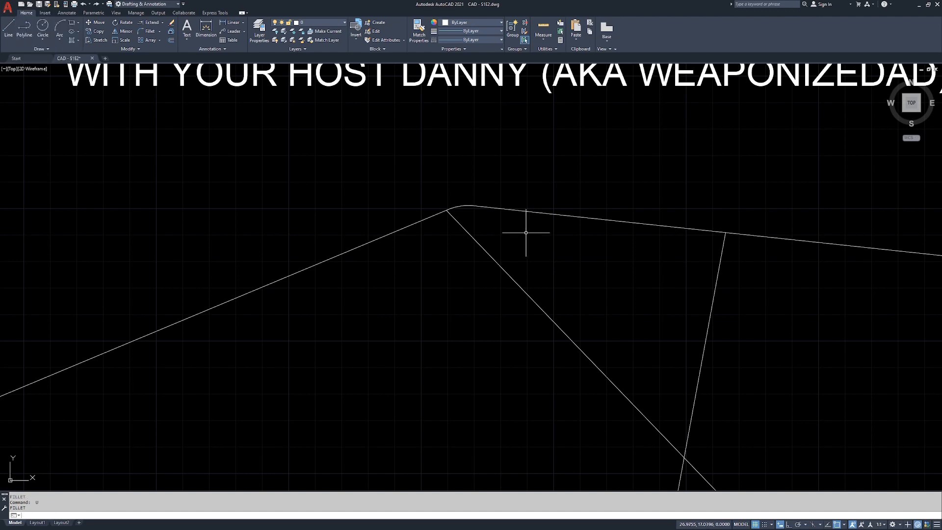
{"action": "key", "text": "Return"}
{"action": "key", "text": "Return"}
Fillet the right end of the slanted upper-left line with the upper line using a radius of 2
{"action": "middle_click_drag", "start_coordinate": [413, 152], "coordinate": [412, 192]}
{"action": "scroll", "coordinate": [412, 192], "scroll_direction": "up", "scroll_amount": 2}
{"action": "scroll", "coordinate": [391, 189], "scroll_direction": "up", "scroll_amount": 2}
{"action": "type", "text": "f"}
{"action": "key", "text": "Return"}
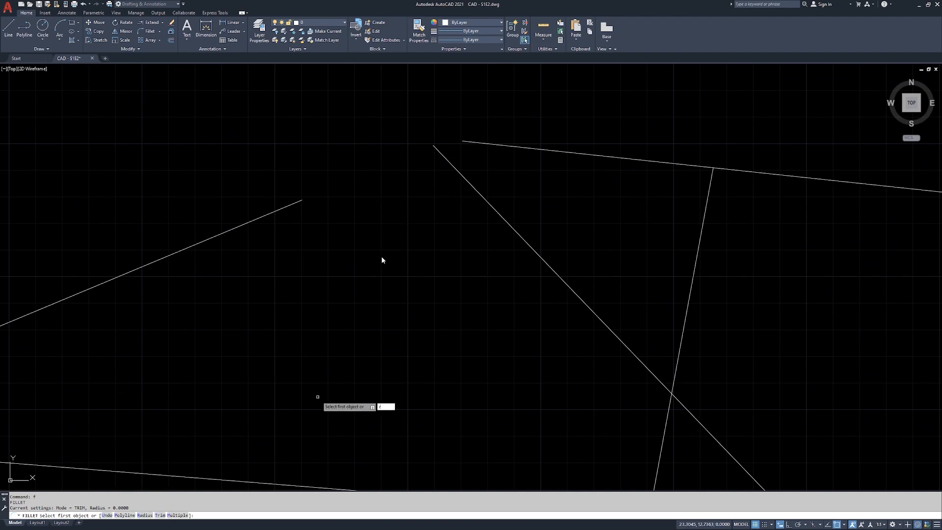
{"action": "key", "text": "Return"}
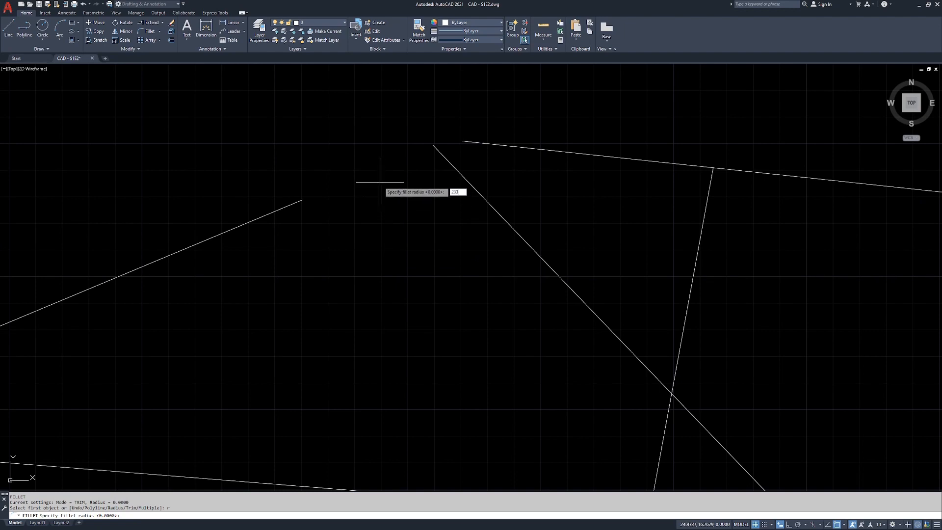
{"action": "key", "text": "Return"}
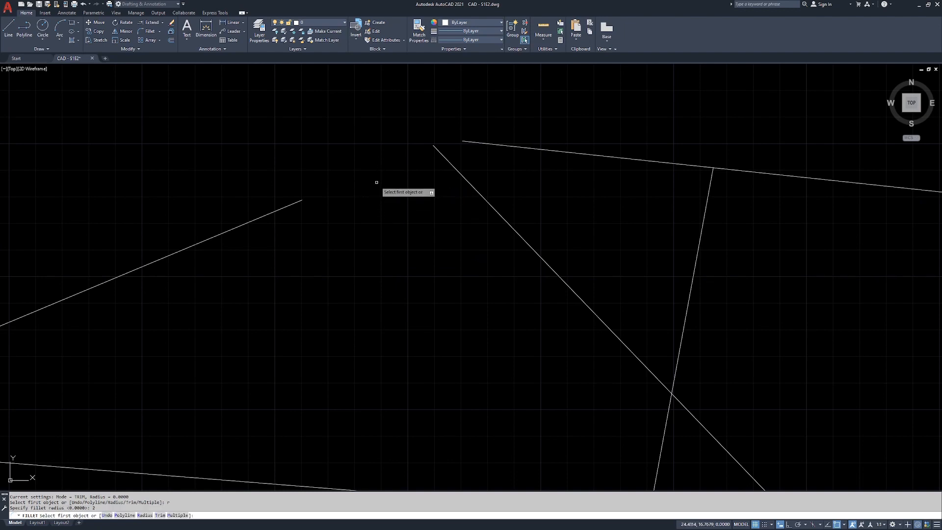
{"action": "left_click", "coordinate": [282, 207]}
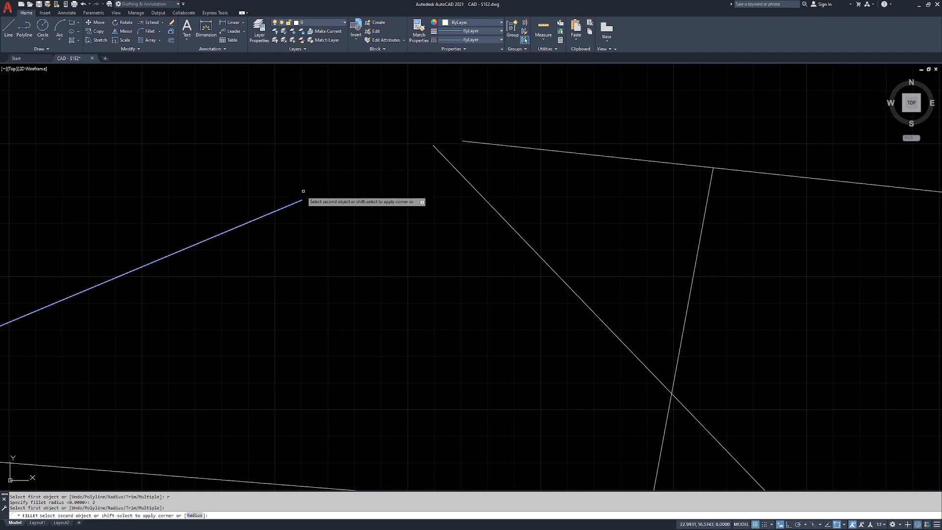
{"action": "left_click", "coordinate": [531, 146]}
{"action": "scroll", "coordinate": [455, 129], "scroll_direction": "up", "scroll_amount": 2}
{"action": "scroll", "coordinate": [455, 129], "scroll_direction": "up", "scroll_amount": 3}
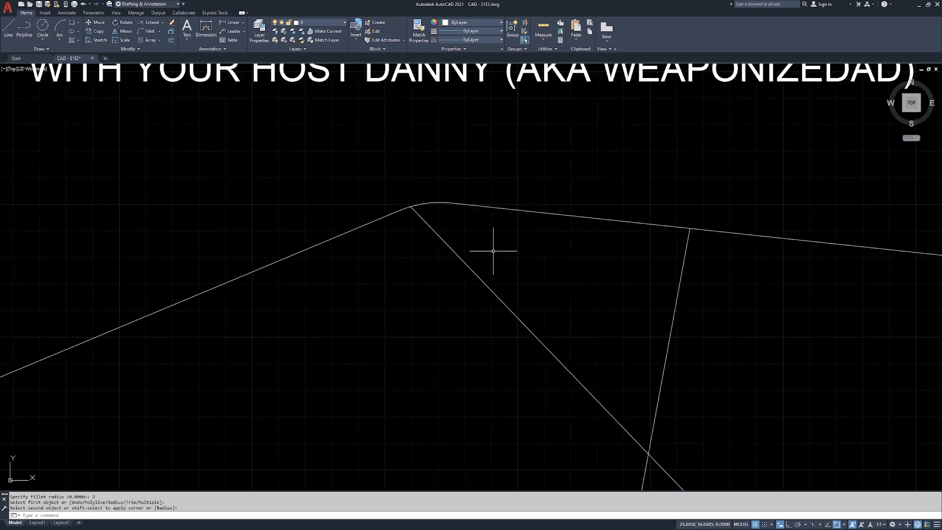
{"action": "middle_click_drag", "start_coordinate": [595, 270], "coordinate": [478, 204]}
{"action": "mouse_move", "coordinate": [584, 190]}
{"action": "middle_mouse_down"}
{"action": "mouse_move", "coordinate": [458, 201]}
{"action": "mouse_move", "coordinate": [517, 218]}
{"action": "middle_mouse_up"}
{"action": "scroll", "coordinate": [461, 202], "scroll_direction": "down", "scroll_amount": 2}
{"action": "type", "text": "f"}
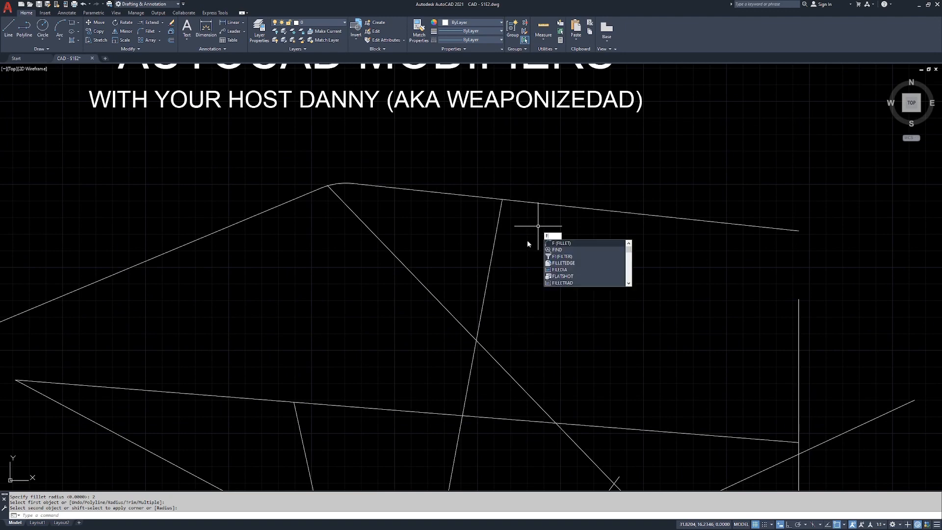
{"action": "key", "text": "Return"}
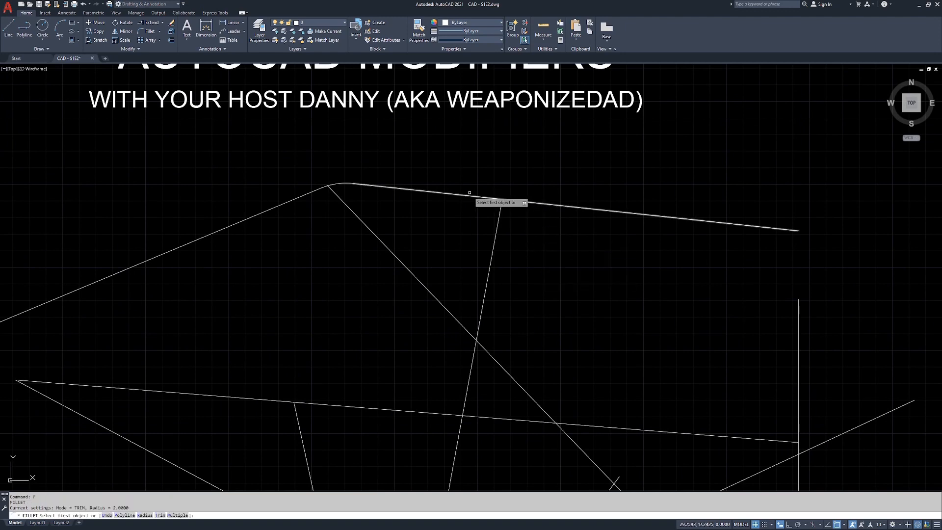
{"action": "type", "text": "r"}
{"action": "key", "text": "Return"}
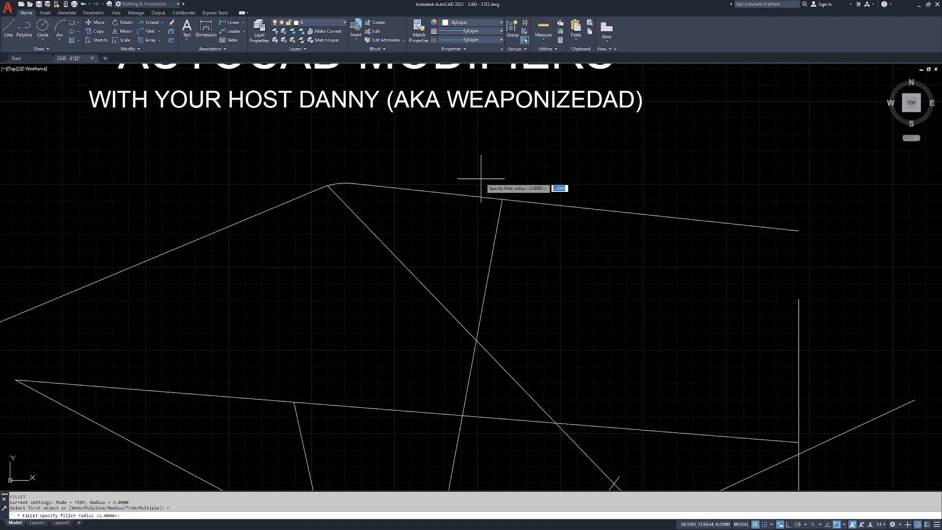
{"action": "type", "text": "56"}
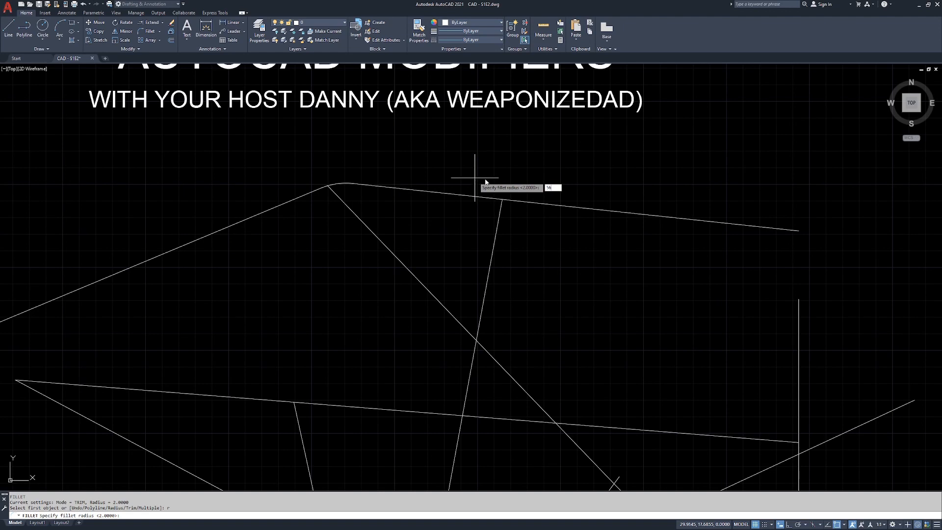
{"action": "key", "text": "Return"}
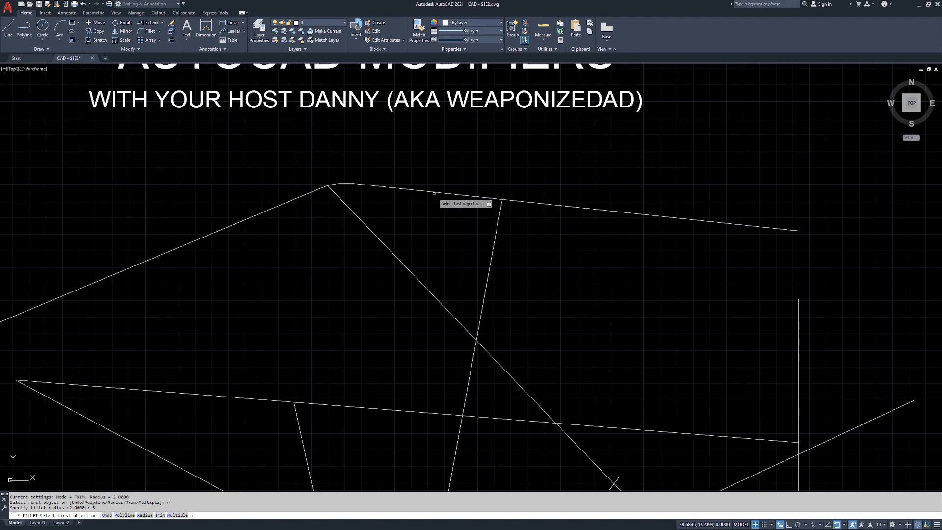
{"action": "left_click", "coordinate": [458, 194]}
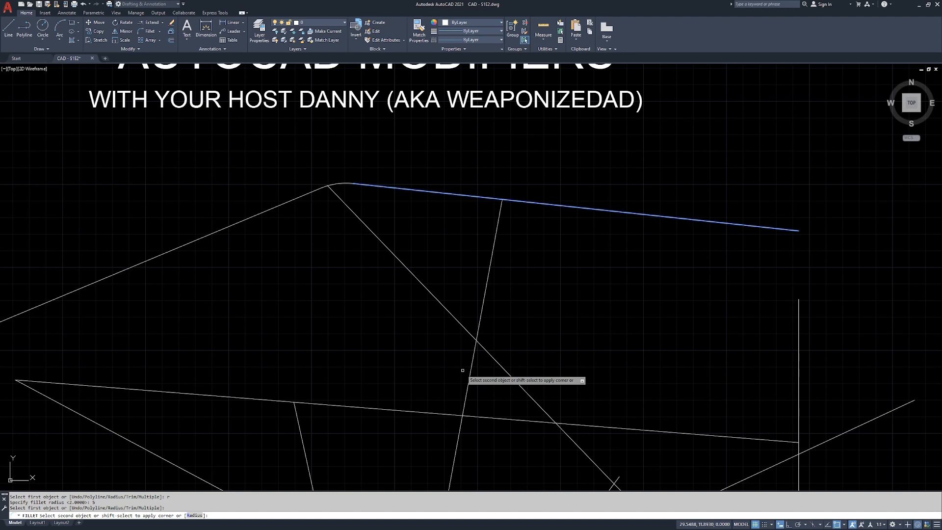
{"action": "key", "text": "Escape"}
{"action": "key", "text": "Escape"}
{"action": "key", "text": "Escape"}
{"action": "key", "text": "Escape"}
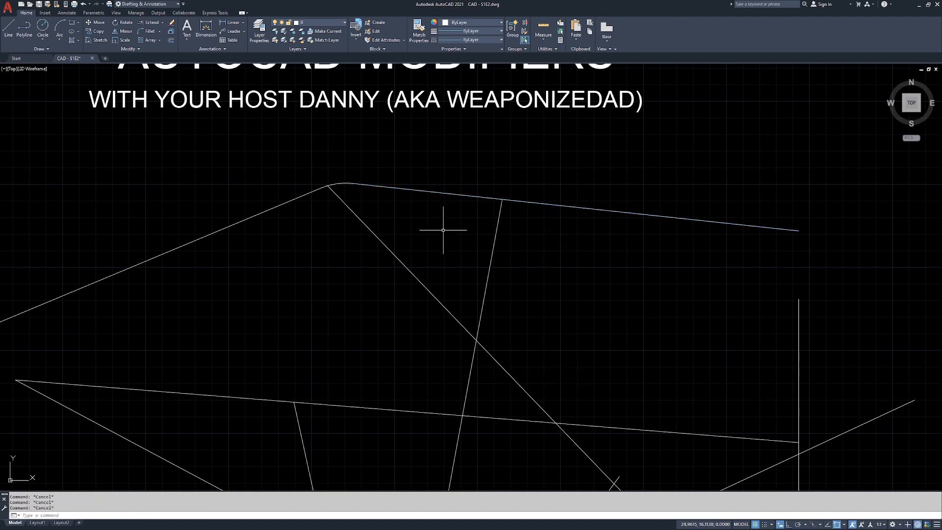
Fillet the upper line with the steep line below it at radius 2, keeping the upper line's left part
{"action": "type", "text": "f"}
{"action": "key", "text": "Return"}
{"action": "type", "text": "r"}
{"action": "key", "text": "Return"}
{"action": "type", "text": "2"}
{"action": "key", "text": "Return"}
{"action": "left_click", "coordinate": [447, 192]}
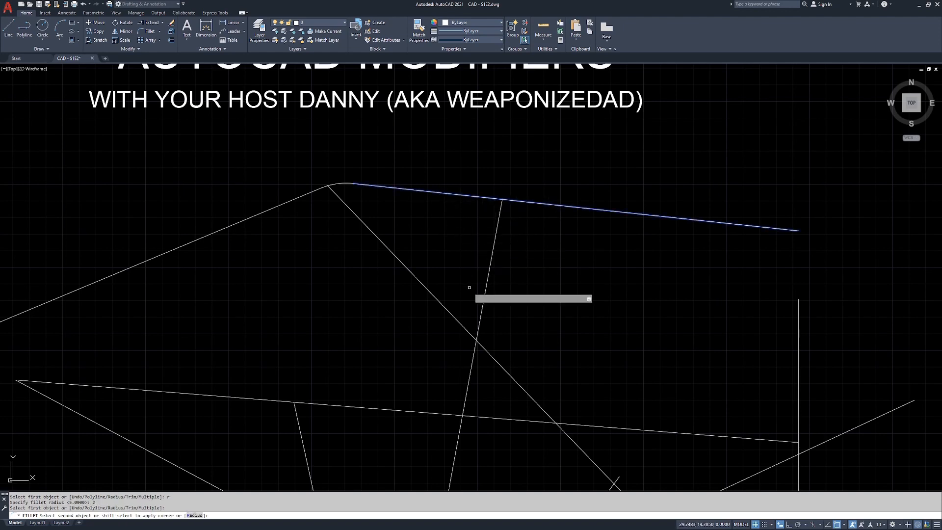
{"action": "left_click", "coordinate": [480, 318]}
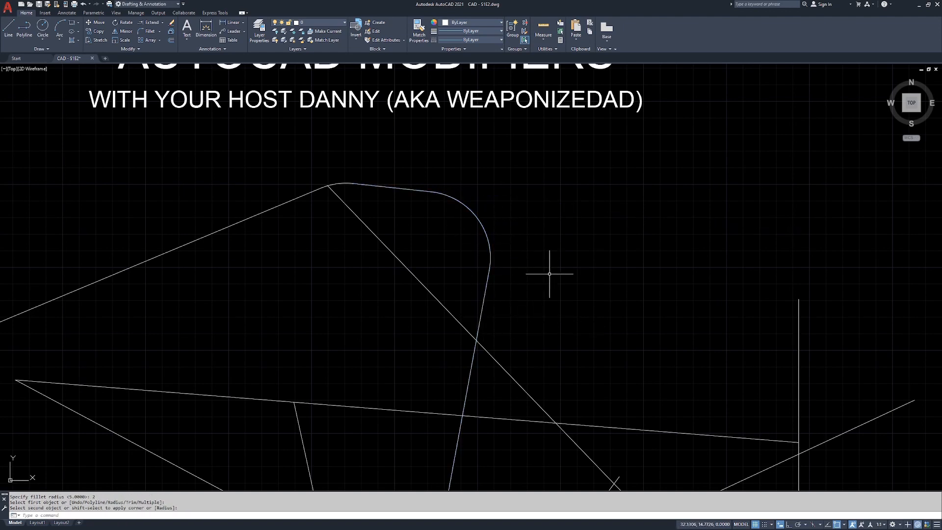
{"action": "left_click", "coordinate": [411, 188]}
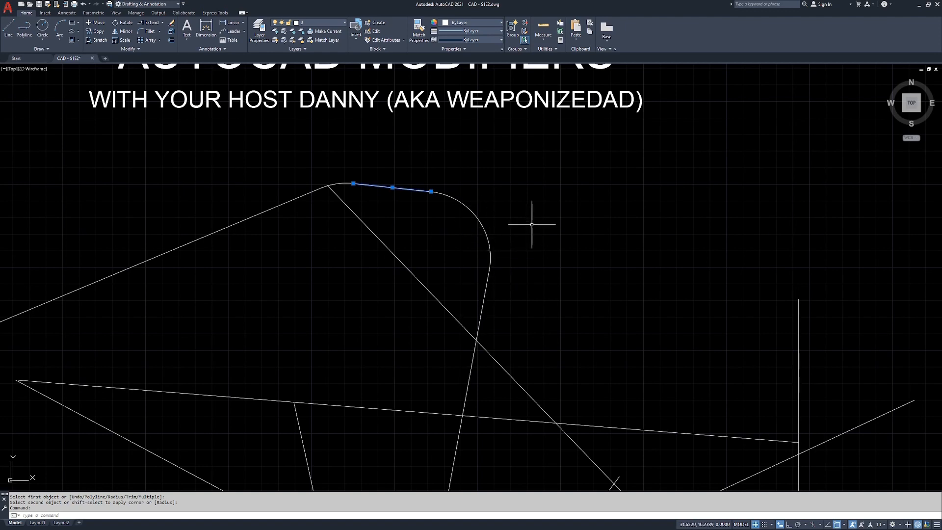
{"action": "key", "text": "Escape"}
{"action": "key", "text": "Escape"}
{"action": "key", "text": "Escape"}
{"action": "scroll", "coordinate": [530, 235], "scroll_direction": "down", "scroll_amount": 2}
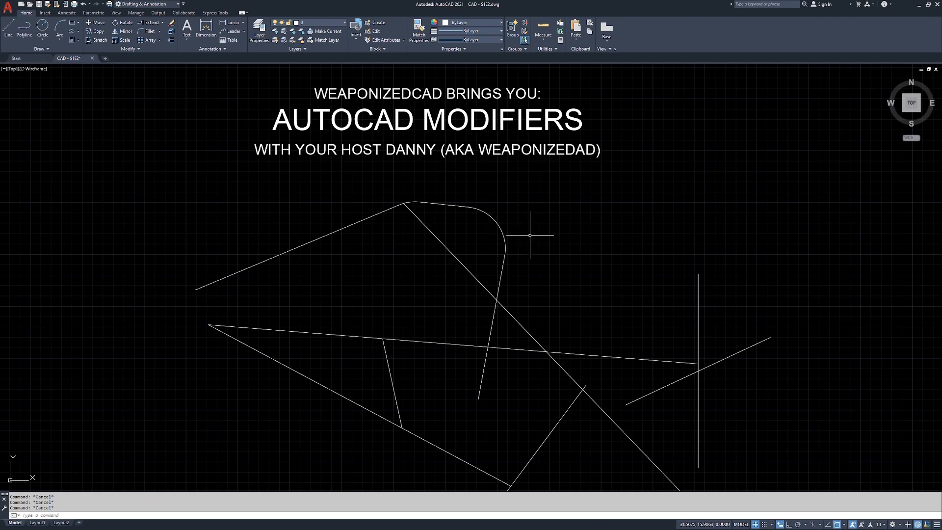
{"action": "middle_click_drag", "start_coordinate": [536, 237], "coordinate": [550, 213]}
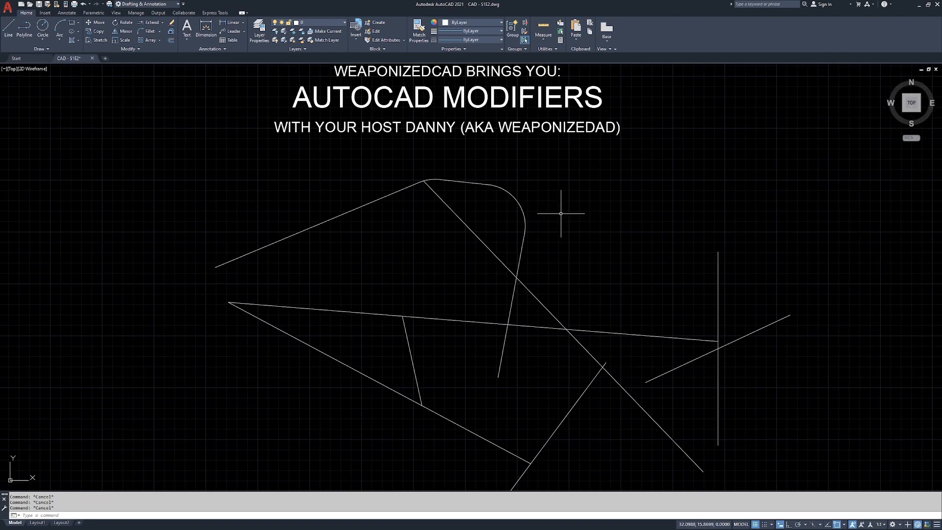